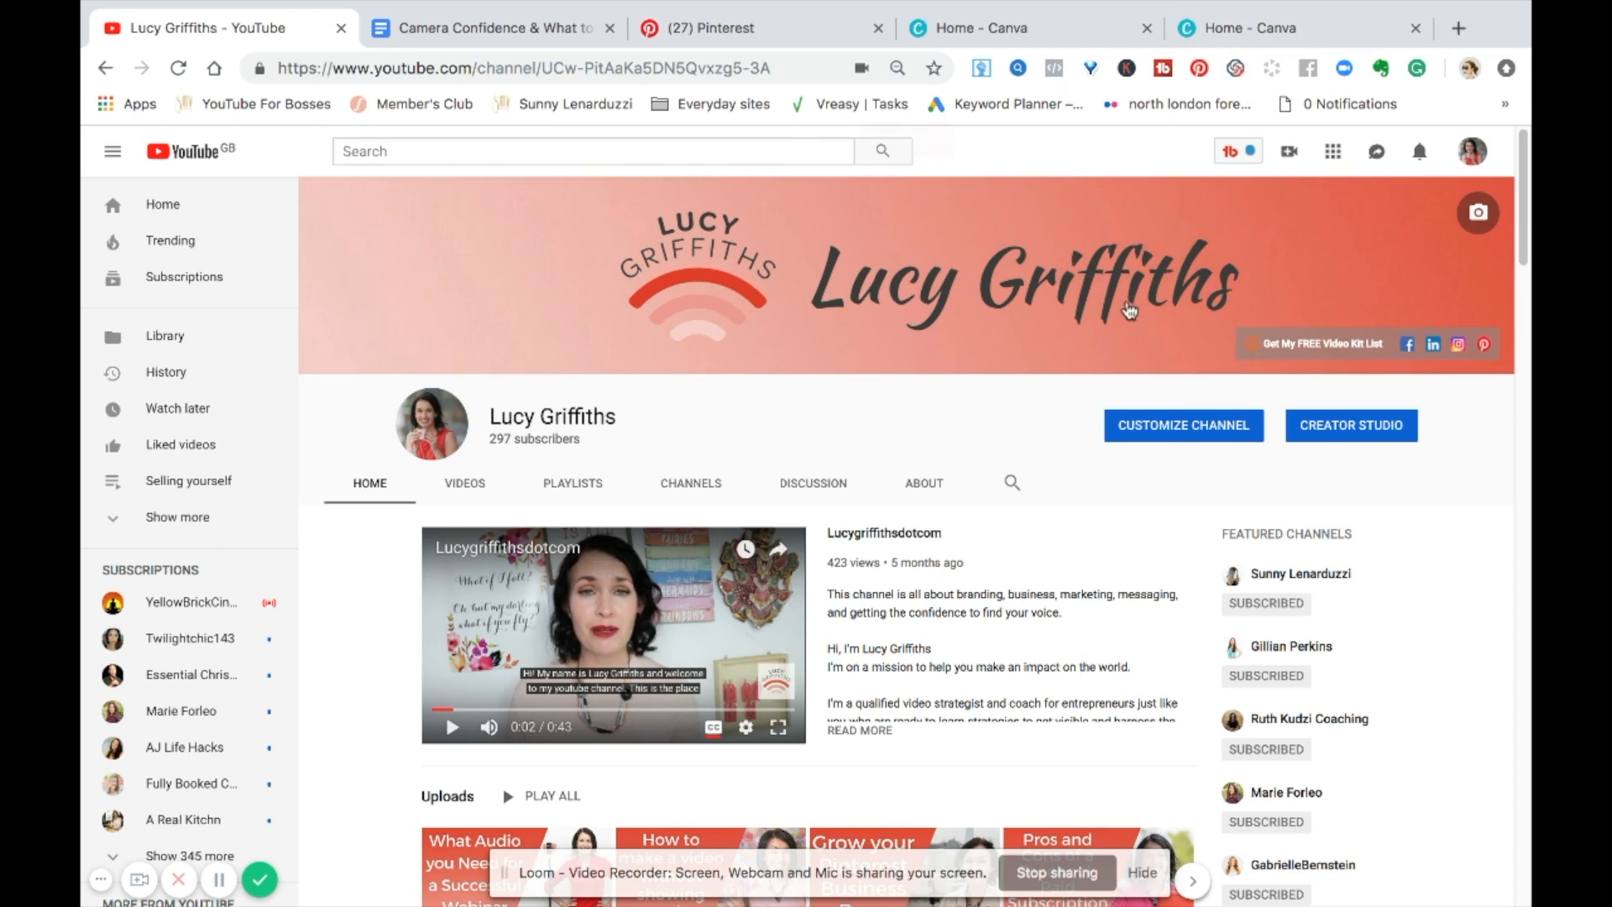
# Switch from the YouTube channel page to the Canva browser tab
pyautogui.click(1262, 31)
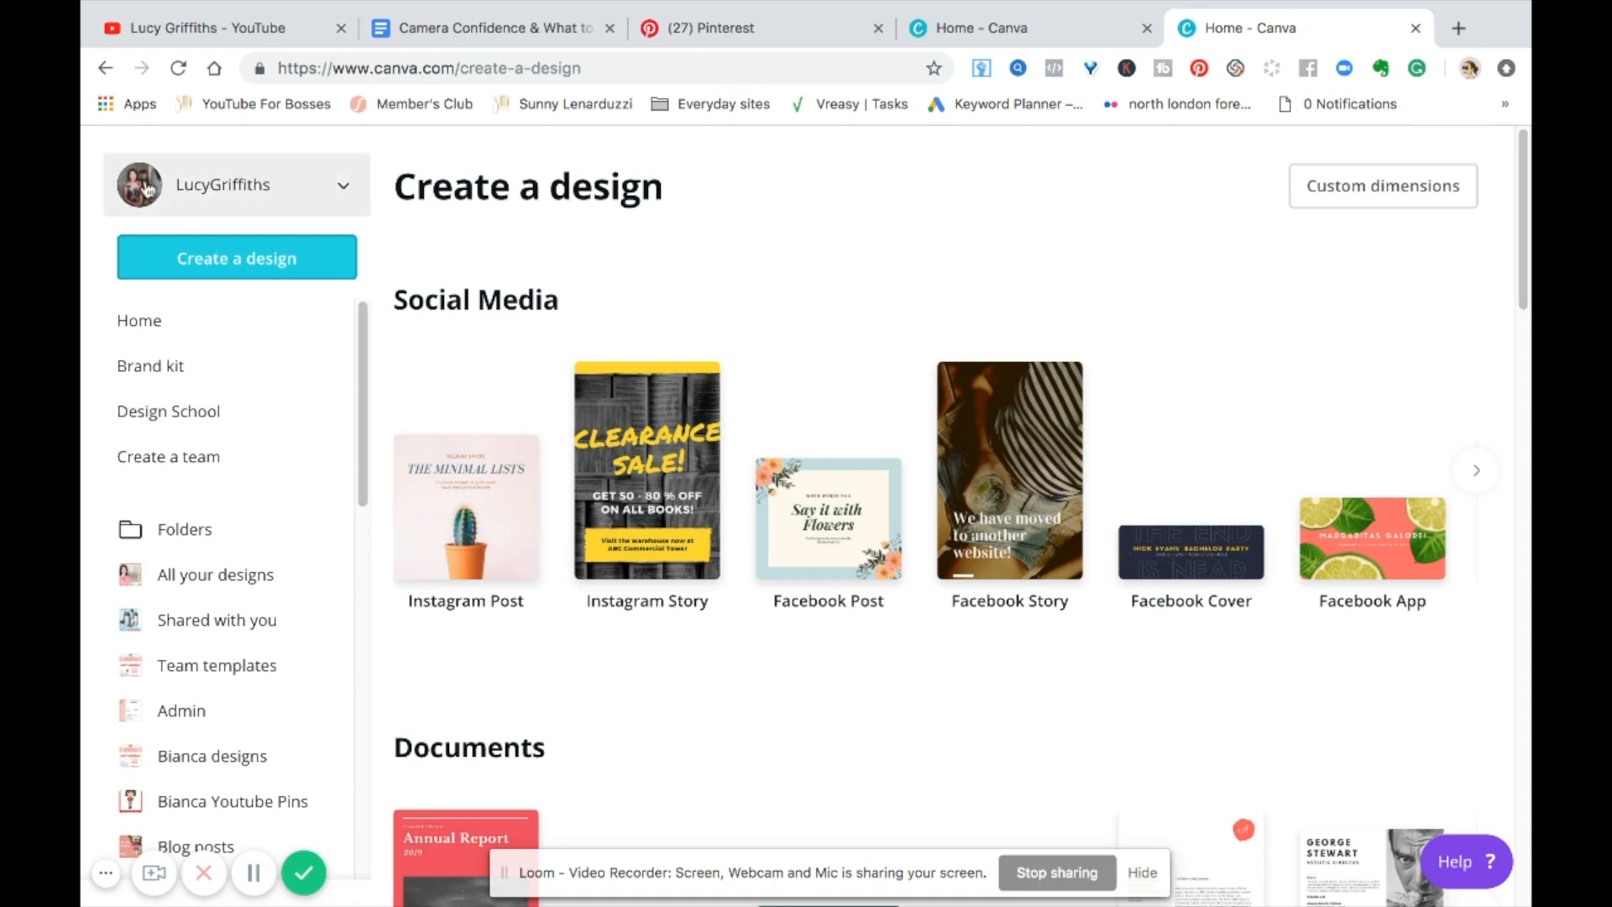
# Start a YouTube Channel Art design from the 'youtube' search and apply the pink-haired beauty template
pyautogui.click(140, 325)
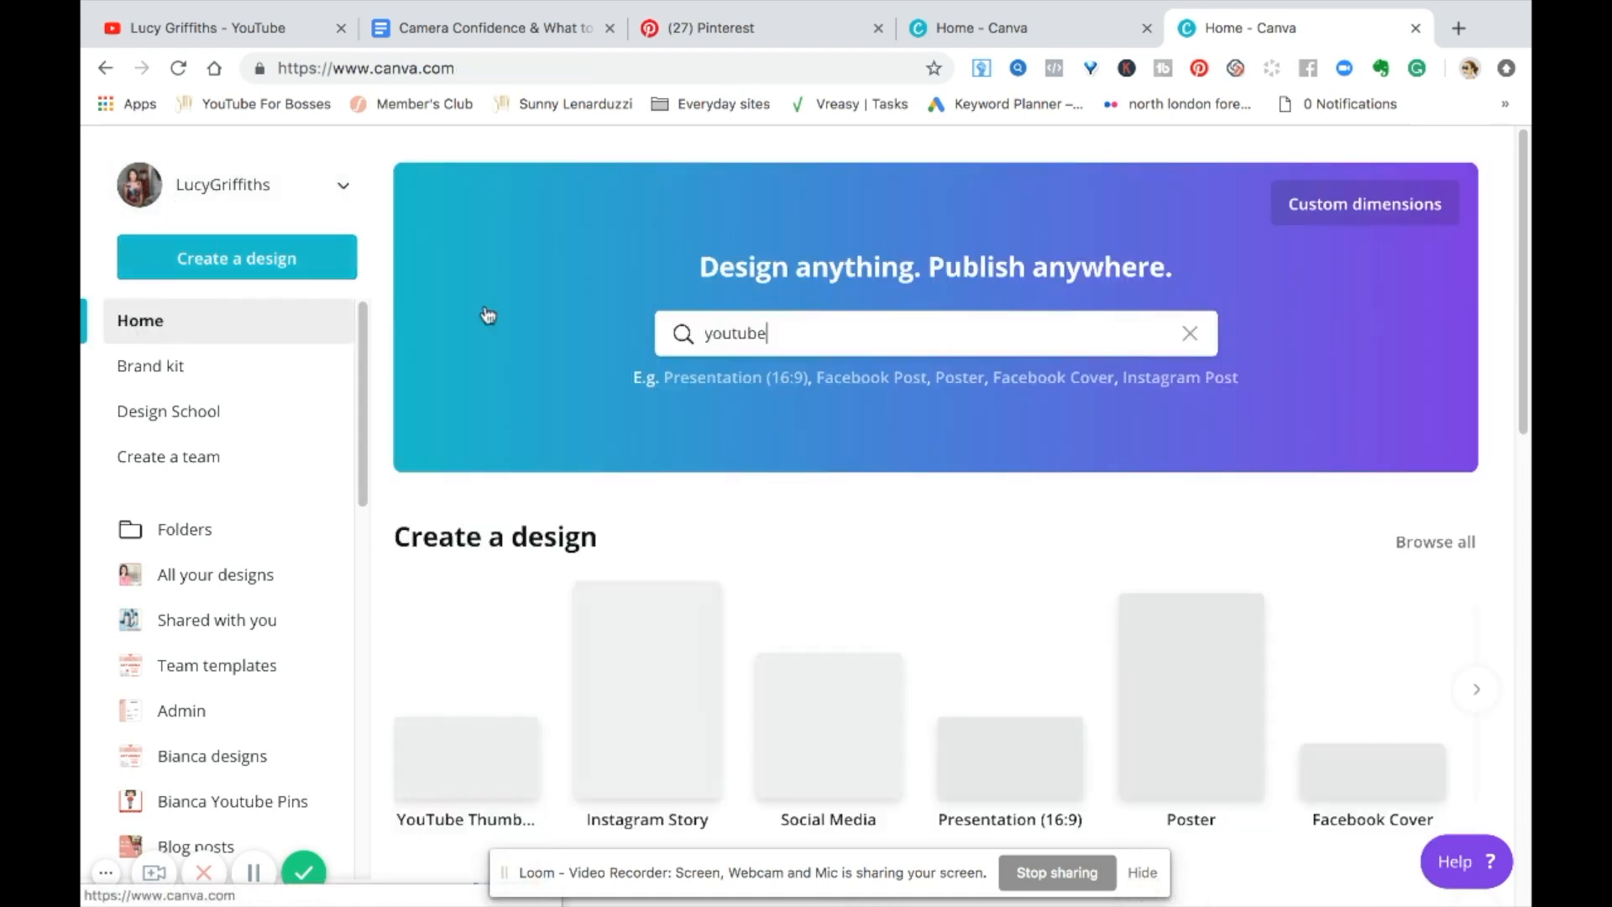
pyautogui.click(803, 326)
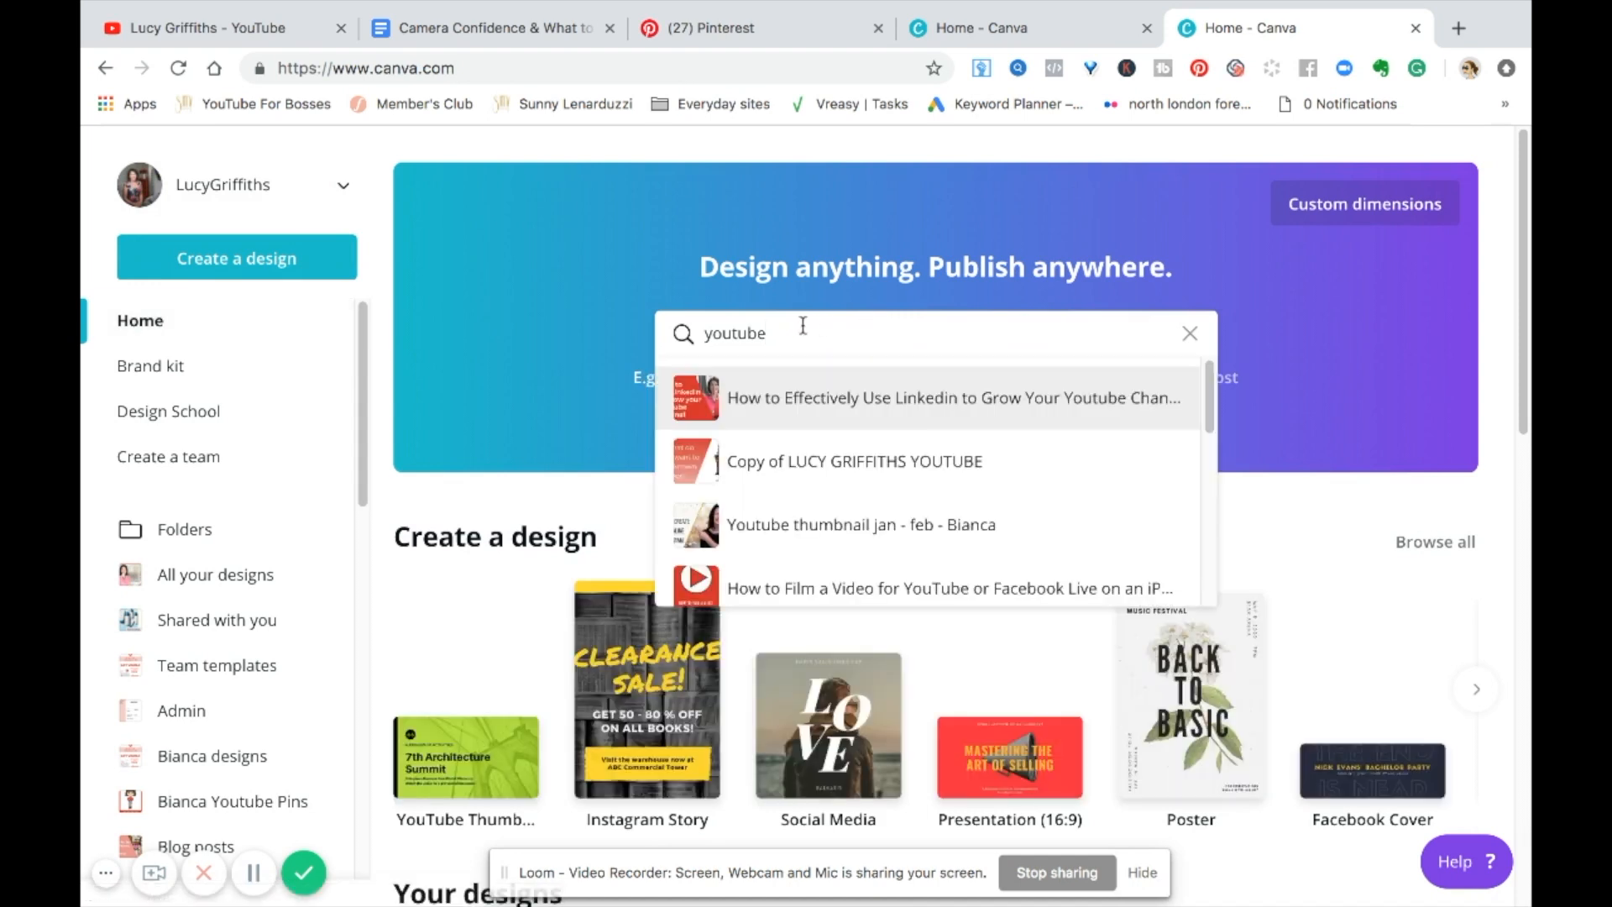
pyautogui.moveTo(1210, 415); pyautogui.dragTo(1207, 584)
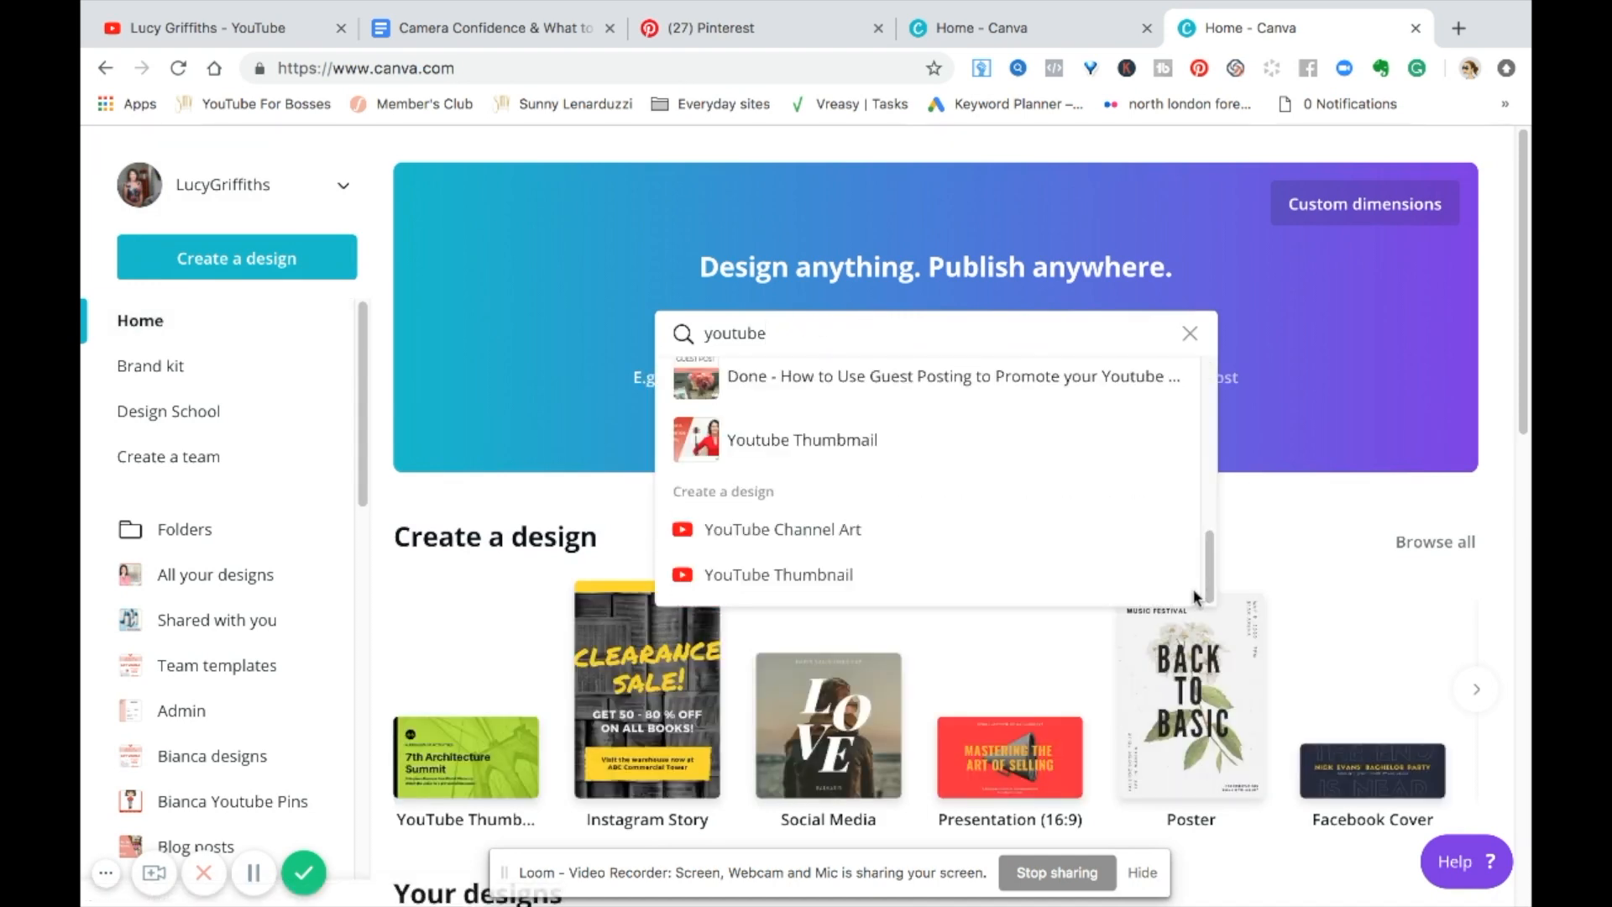
pyautogui.click(852, 532)
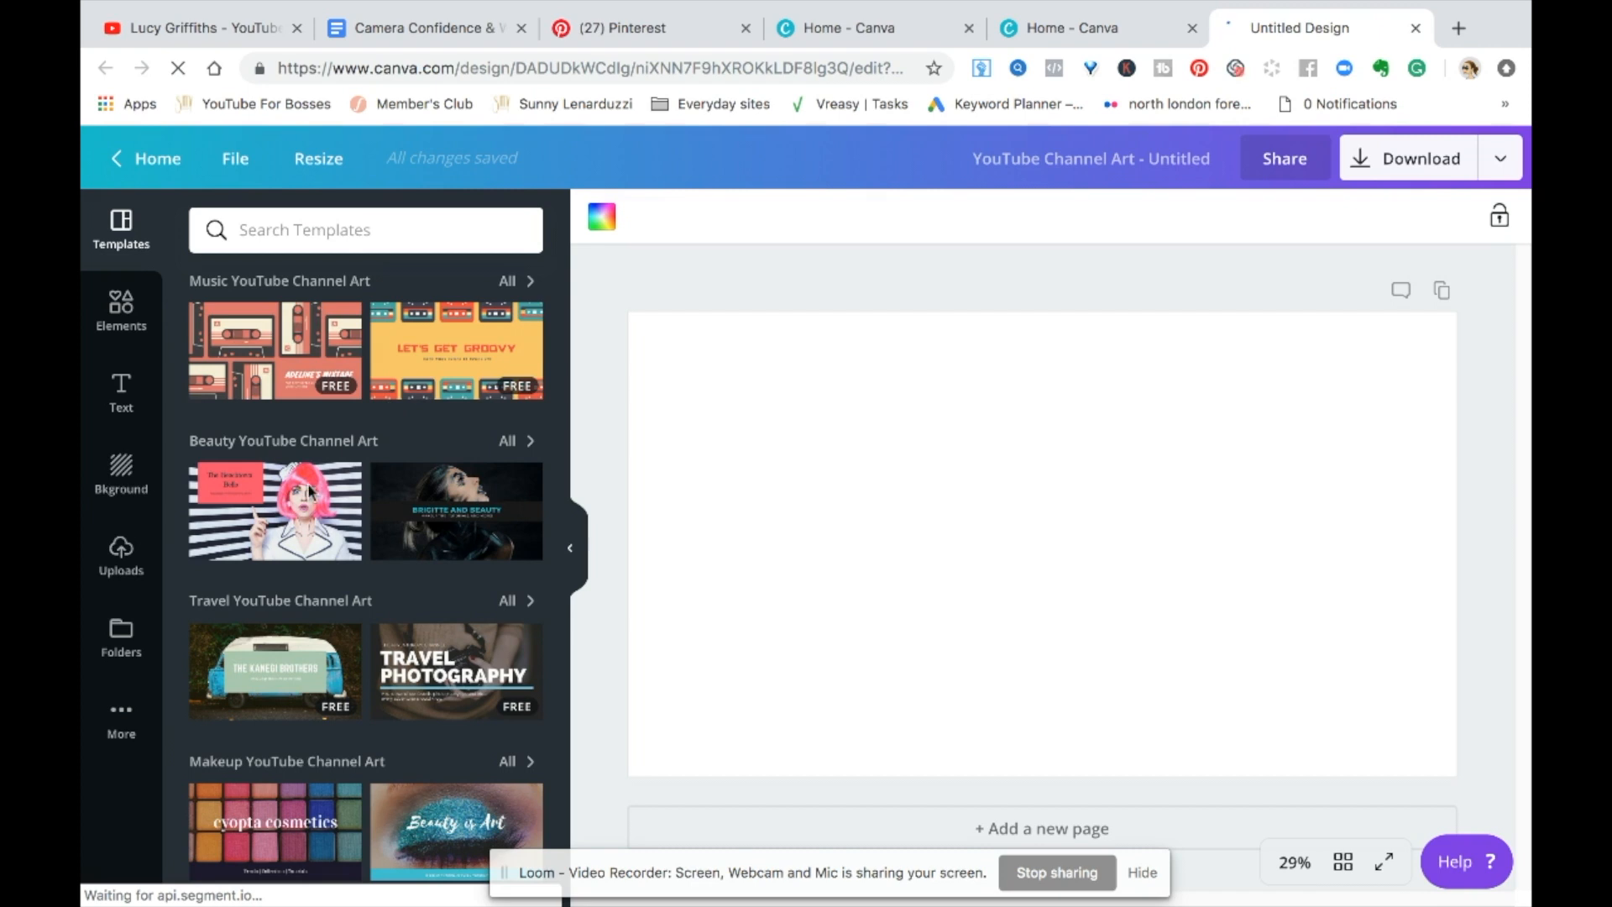
pyautogui.click(270, 533)
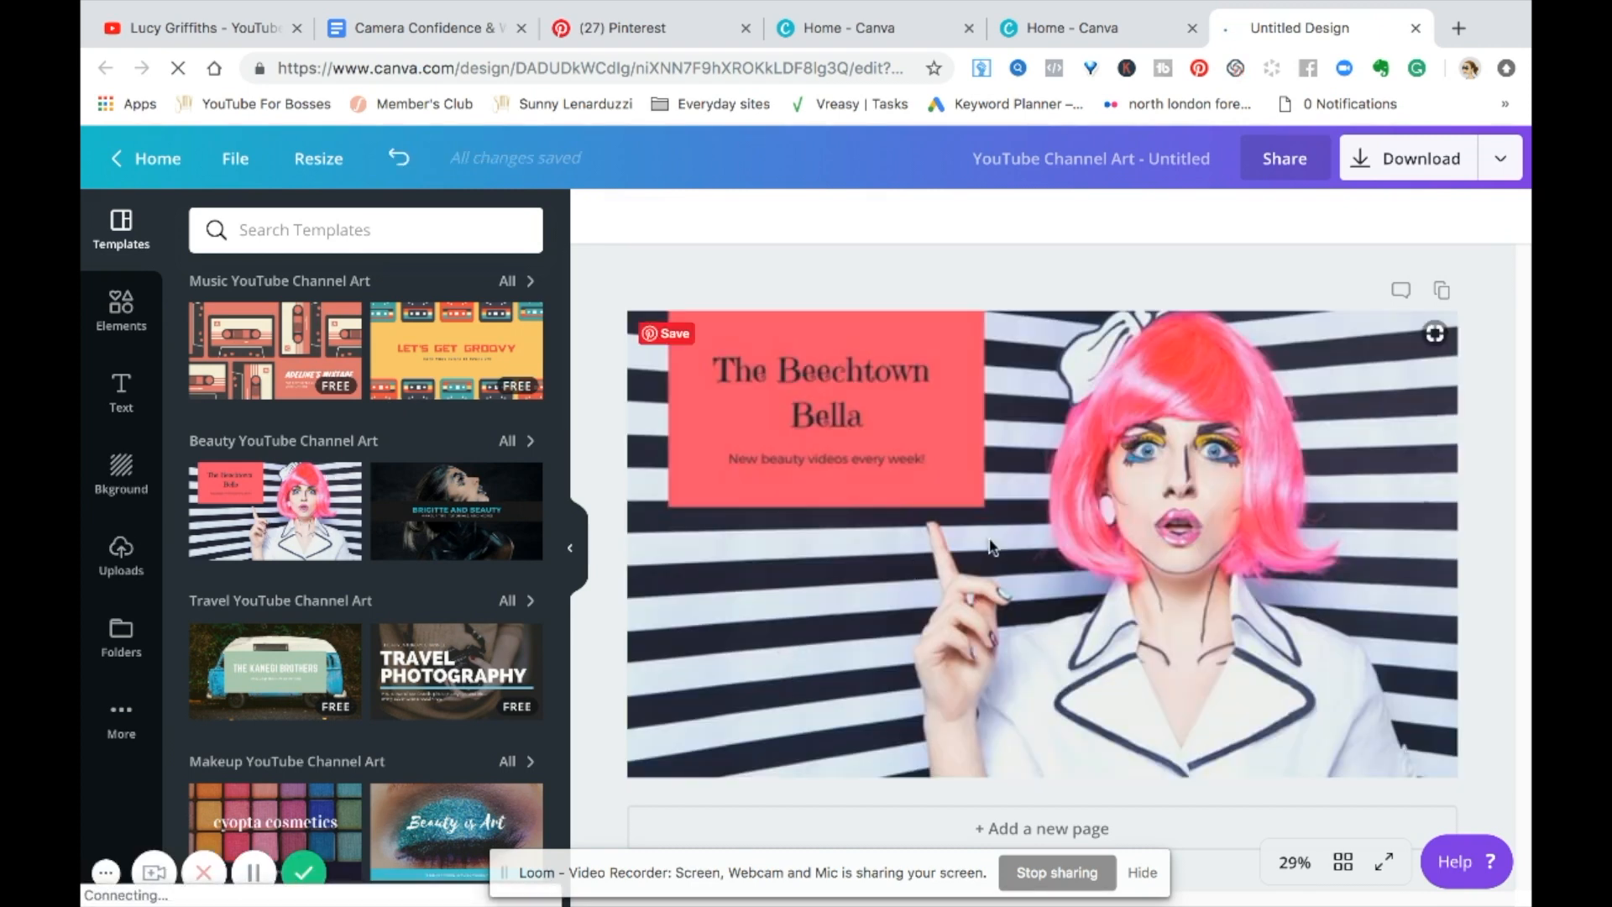
# Reposition and edit the Beechtown Bella title, then try the Brigitte and Beauty and Travel Photography templates
pyautogui.moveTo(964, 434); pyautogui.dragTo(1161, 434)
pyautogui.moveTo(1052, 454); pyautogui.dragTo(835, 436)
pyautogui.doubleClick(837, 433)
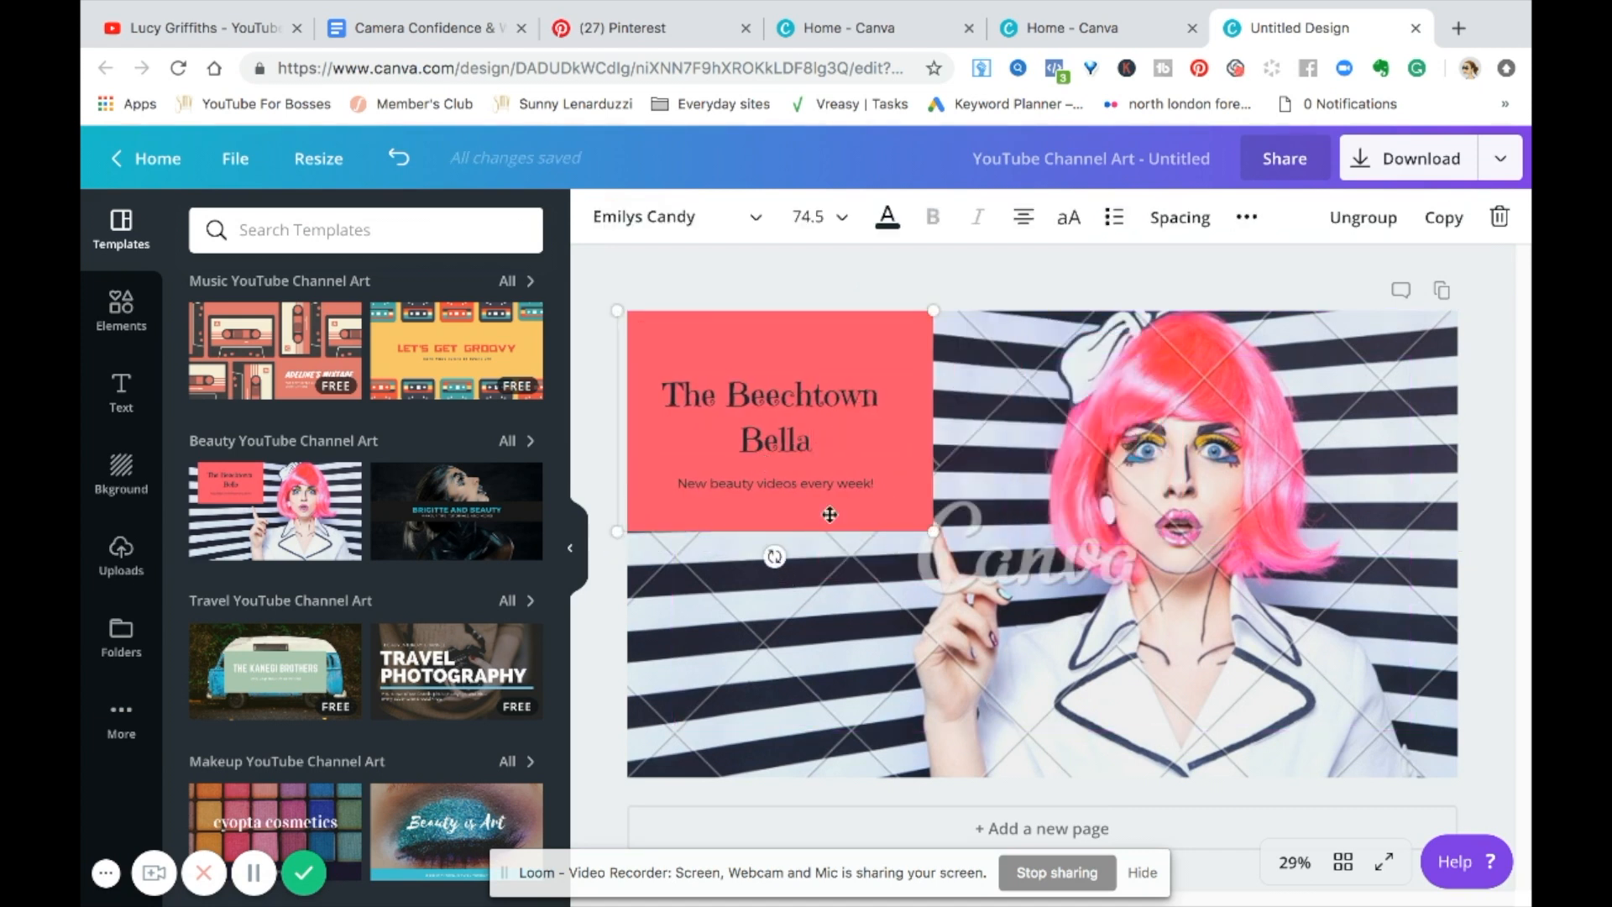
pyautogui.click(610, 604)
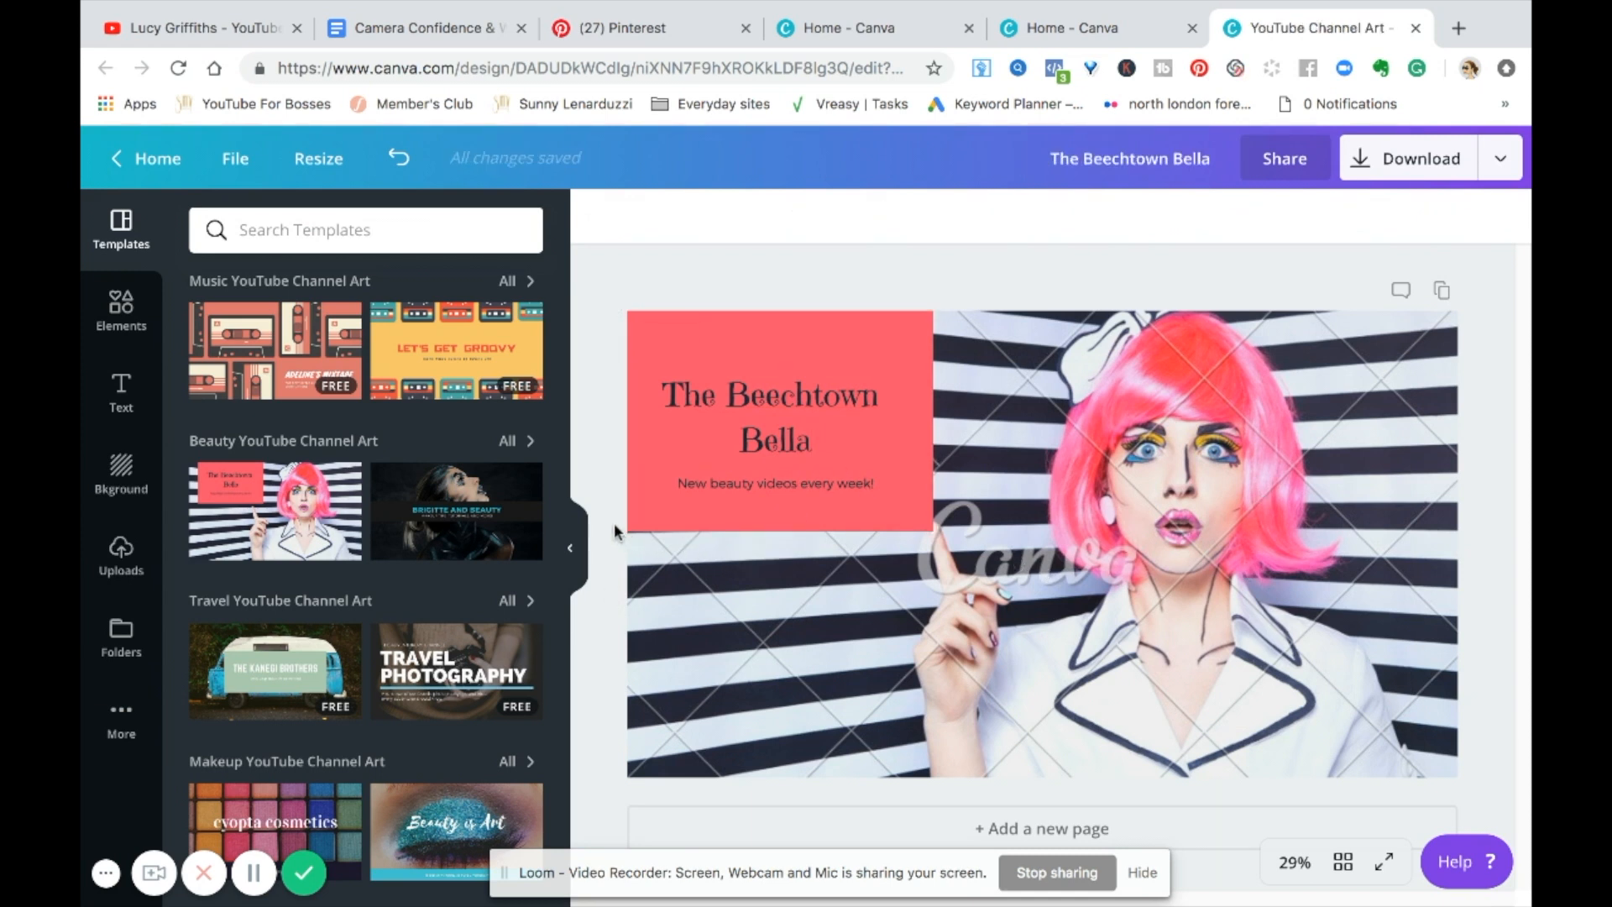
pyautogui.click(473, 531)
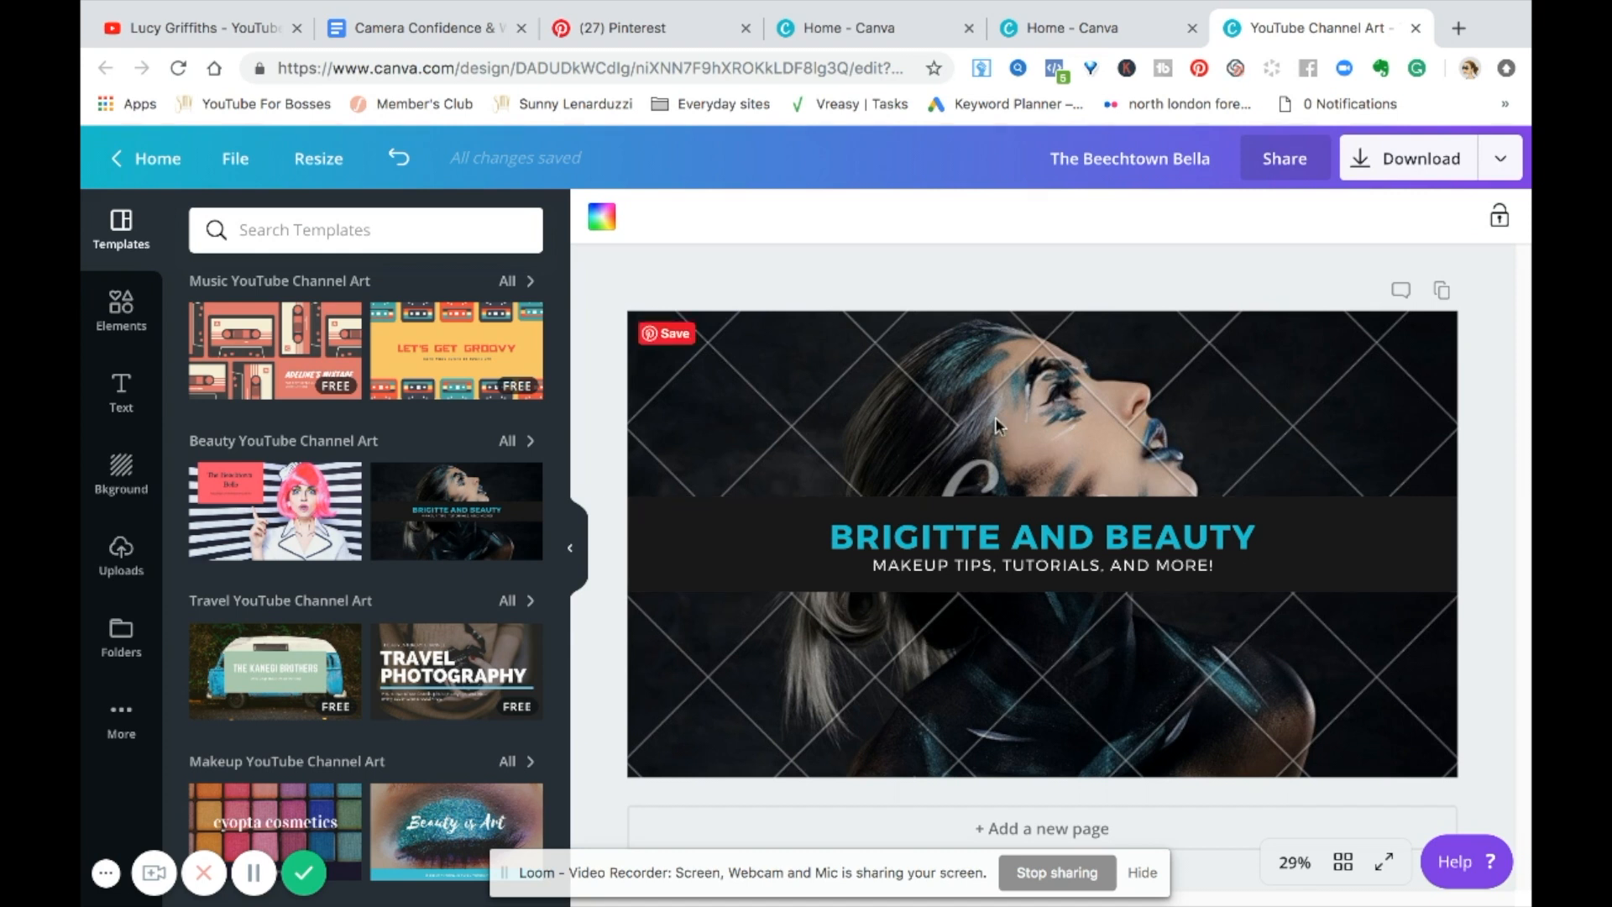
pyautogui.click(440, 677)
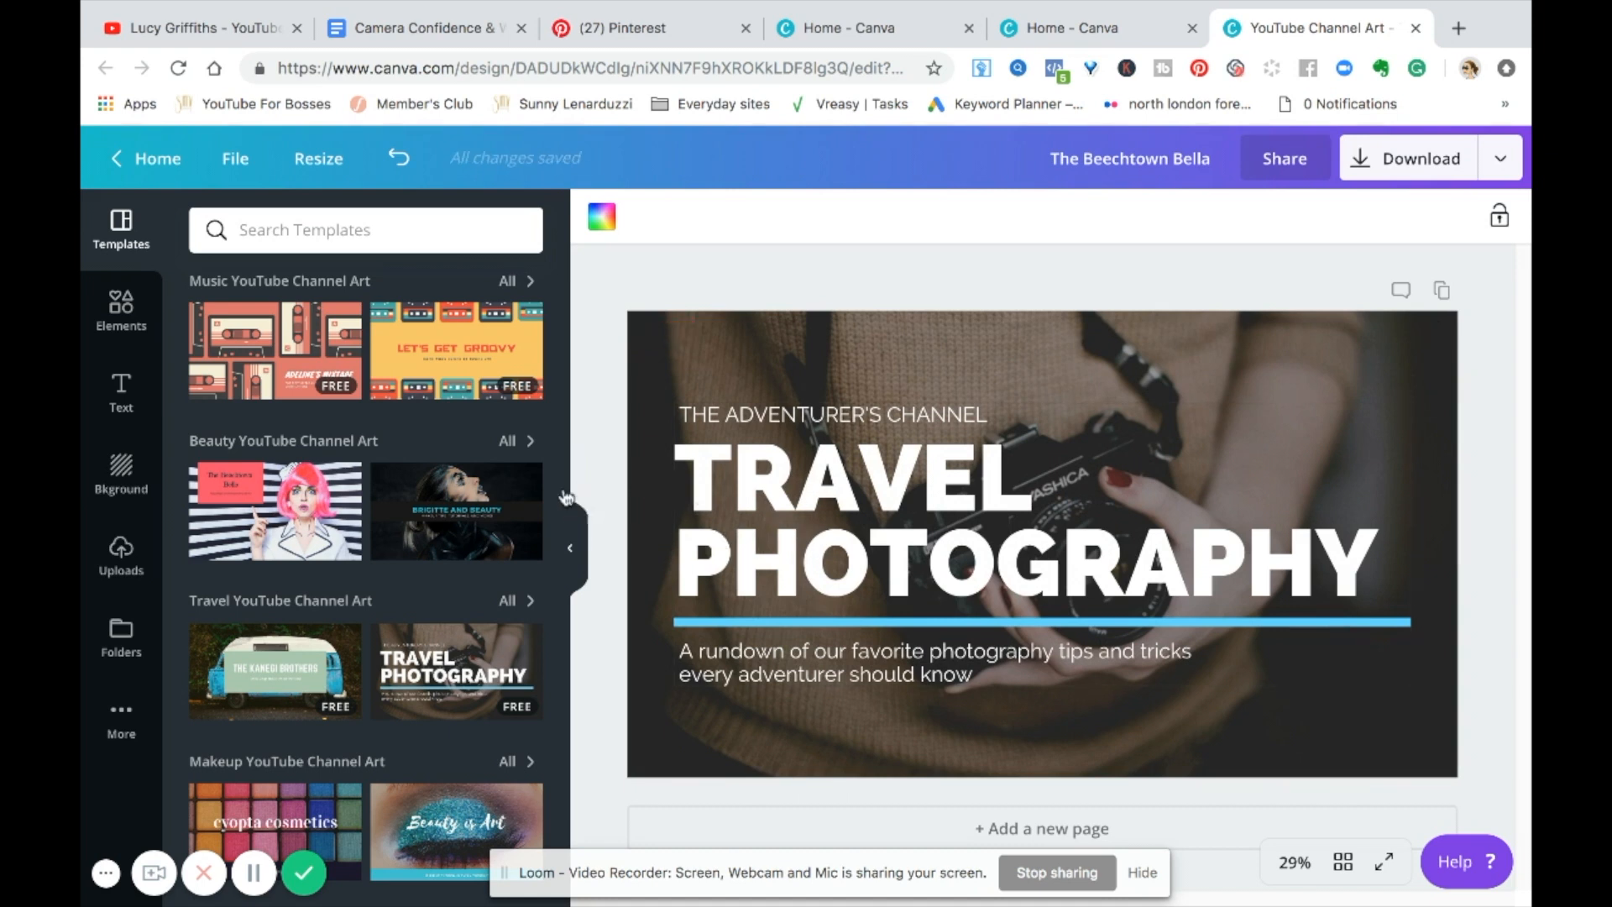
# Apply the Beauty is Art template, then the cyopta cosmetics template, to the banner
pyautogui.scroll(-1, 555, 382)
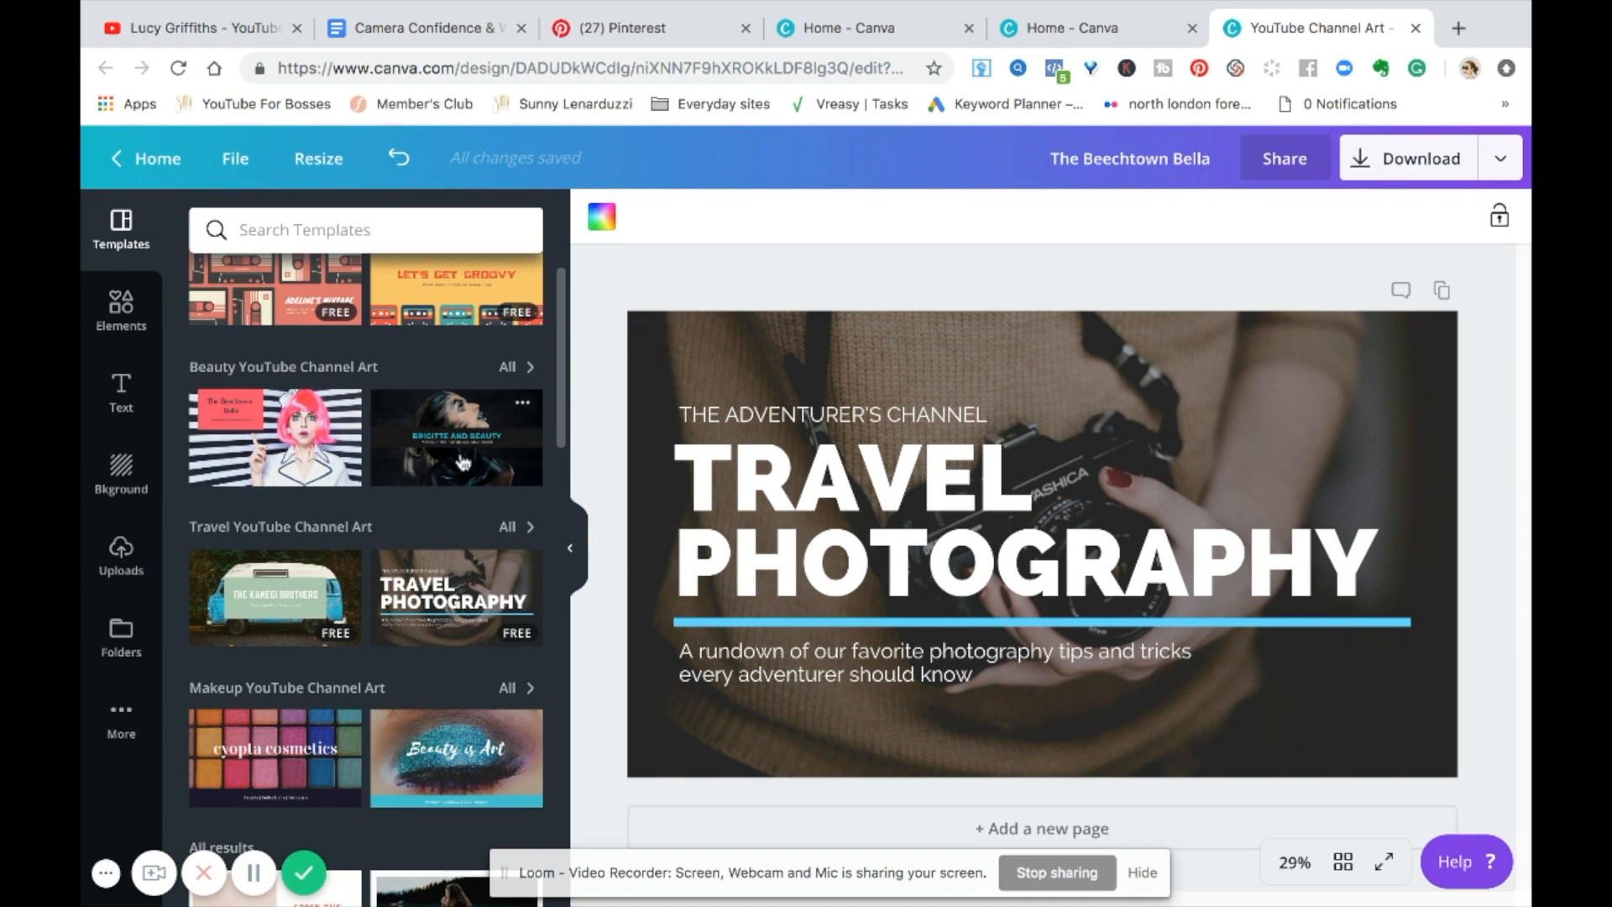
pyautogui.click(464, 739)
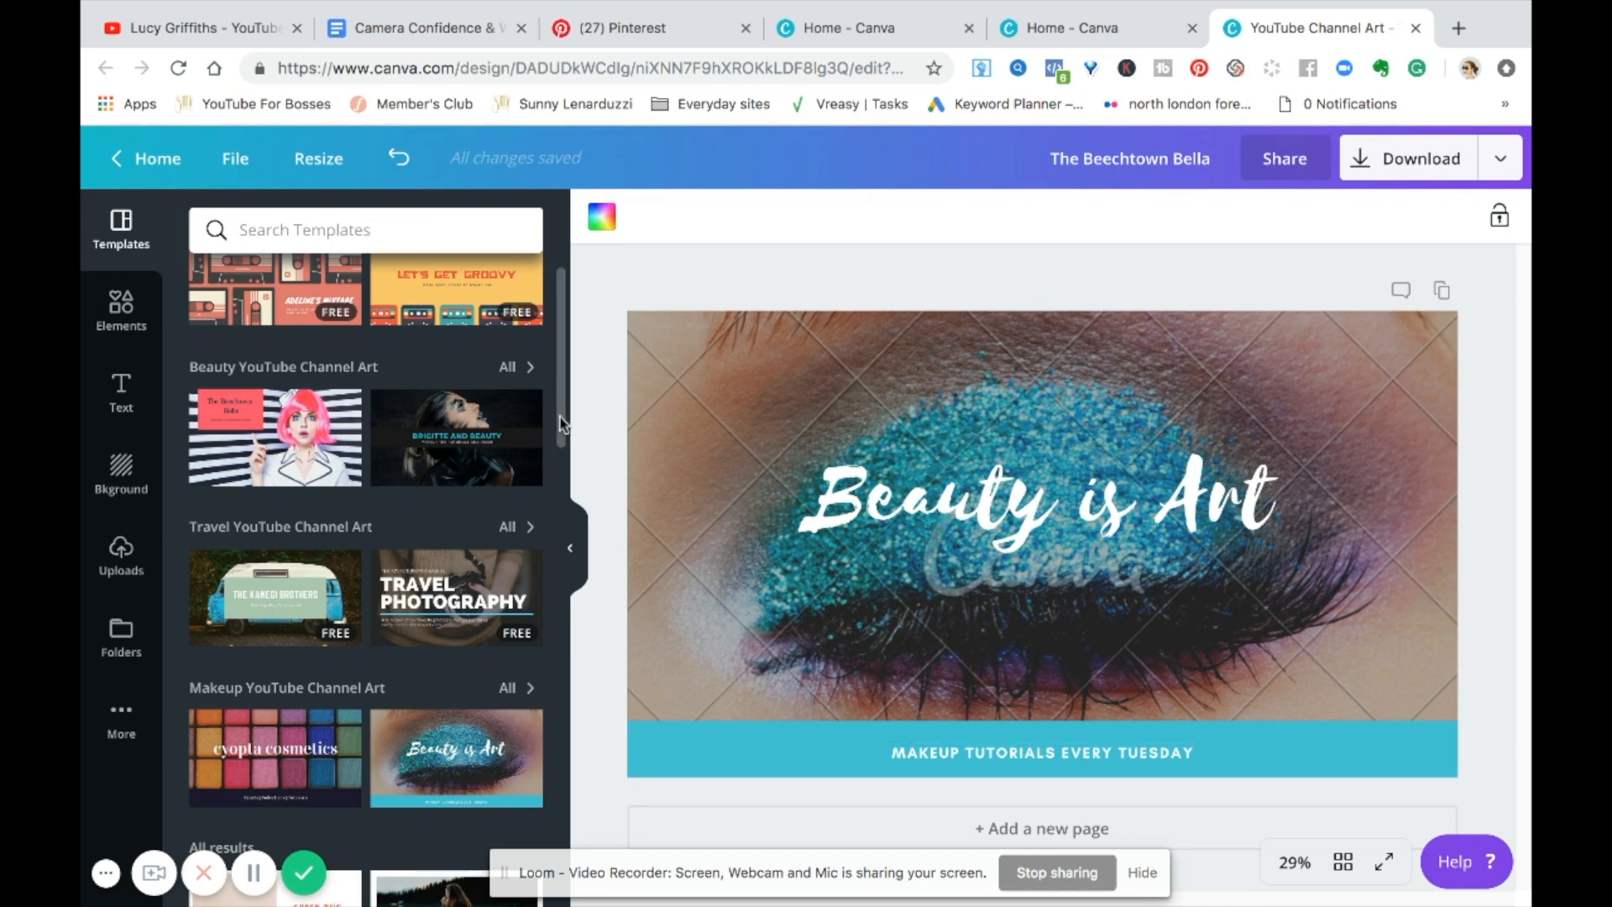
pyautogui.moveTo(560, 423); pyautogui.dragTo(561, 504)
pyautogui.click(281, 430)
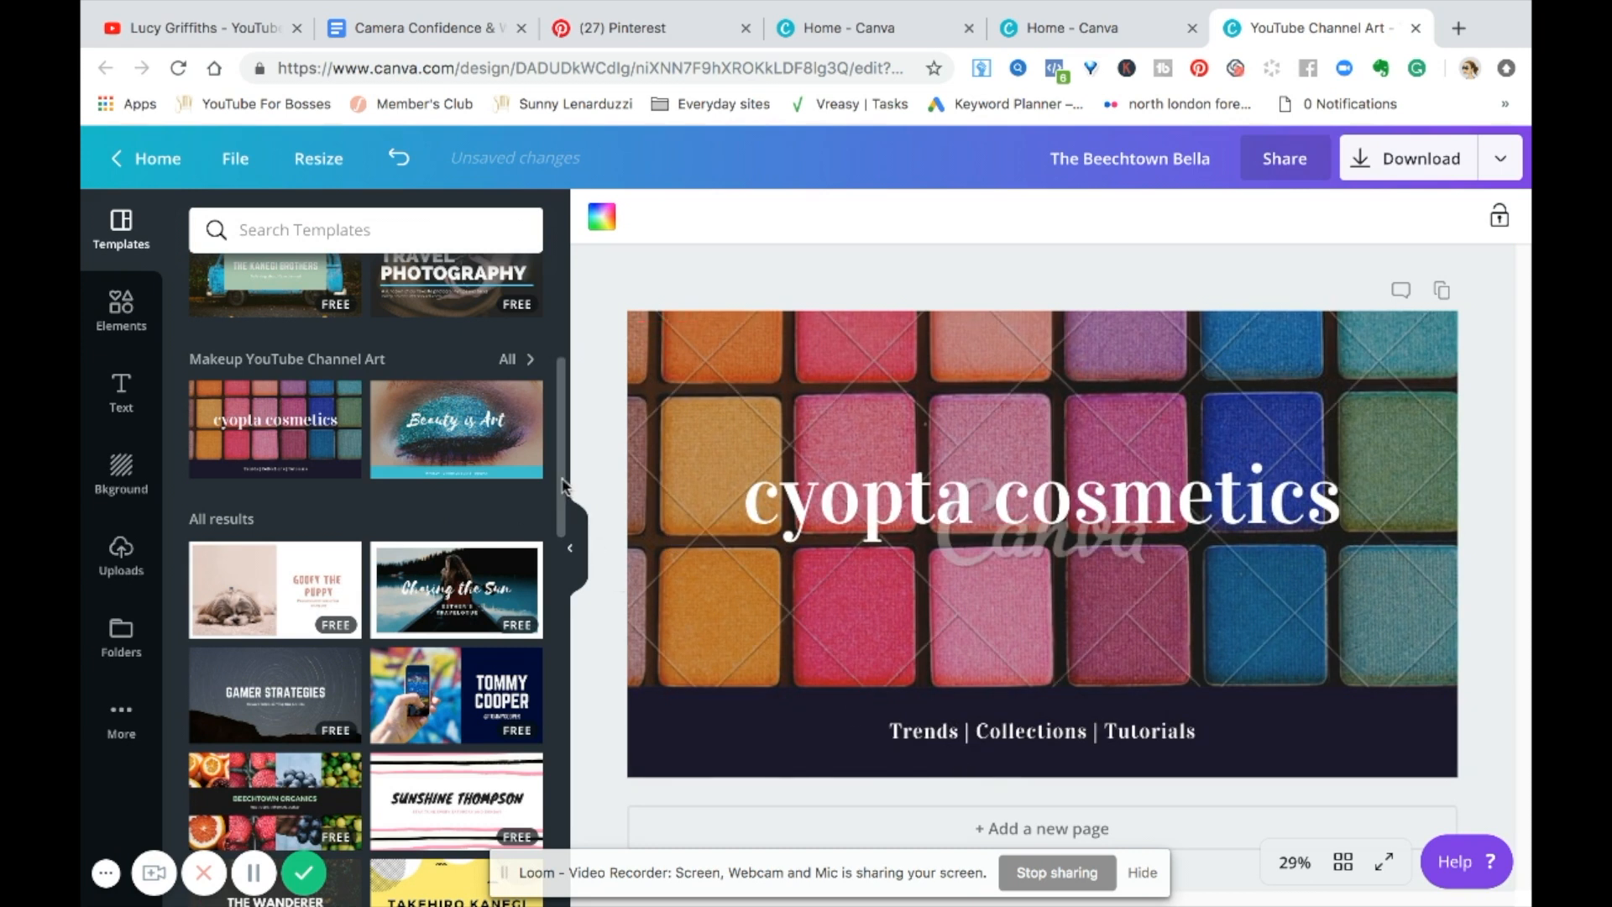
# Apply the Terry McGee banjo music template and browse further down the templates
pyautogui.moveTo(563, 491); pyautogui.dragTo(555, 588)
pyautogui.scroll(-1, 504, 592)
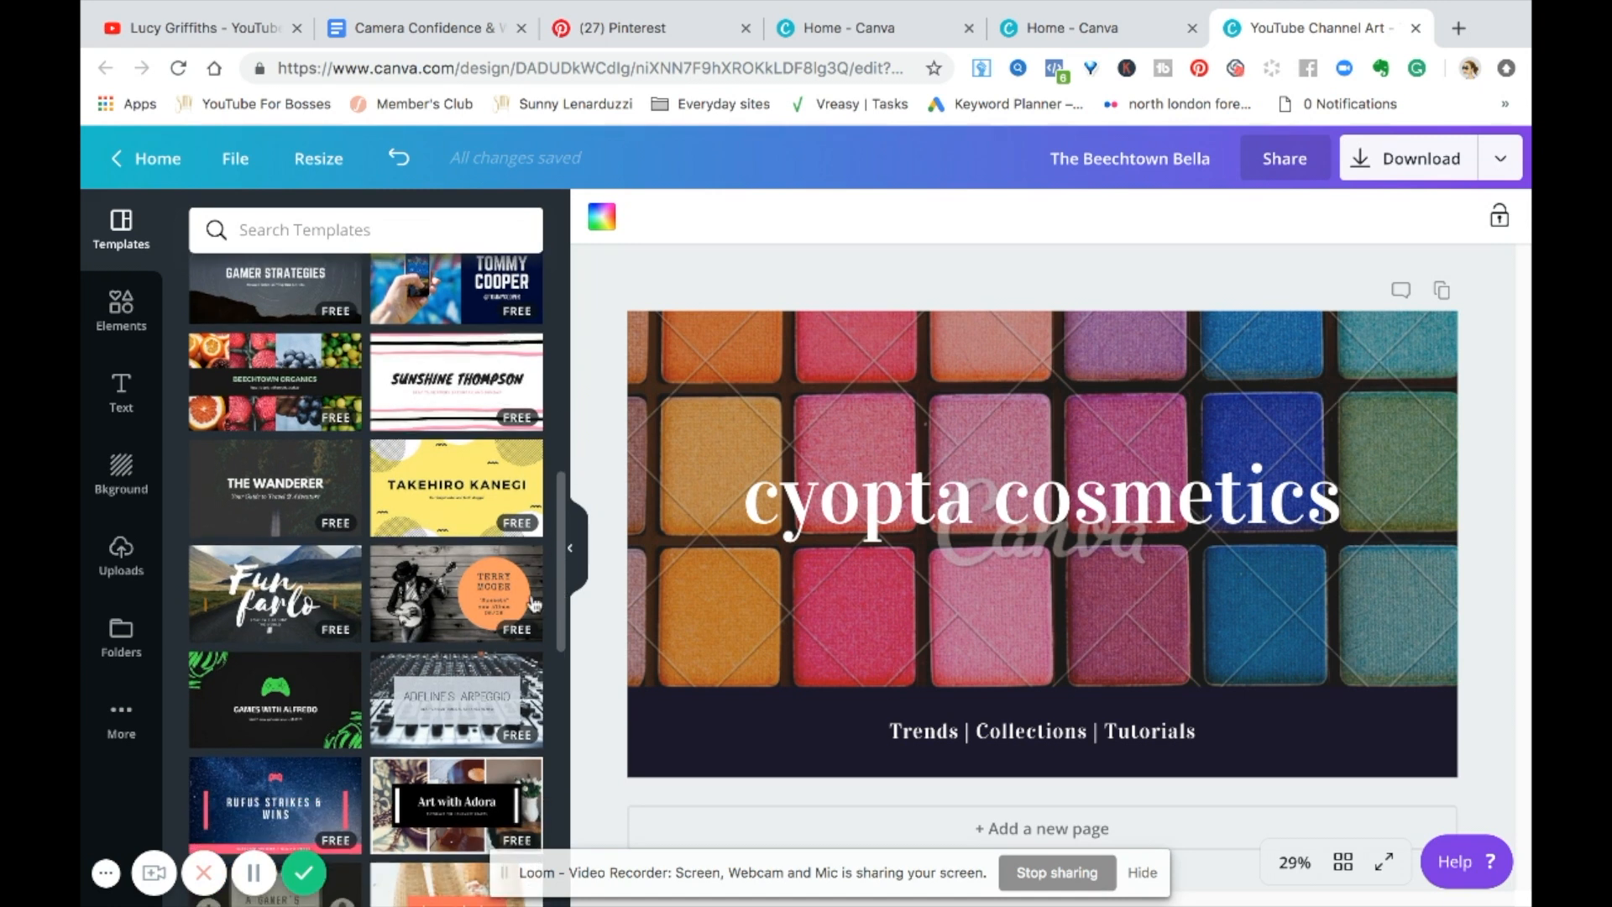
pyautogui.click(480, 597)
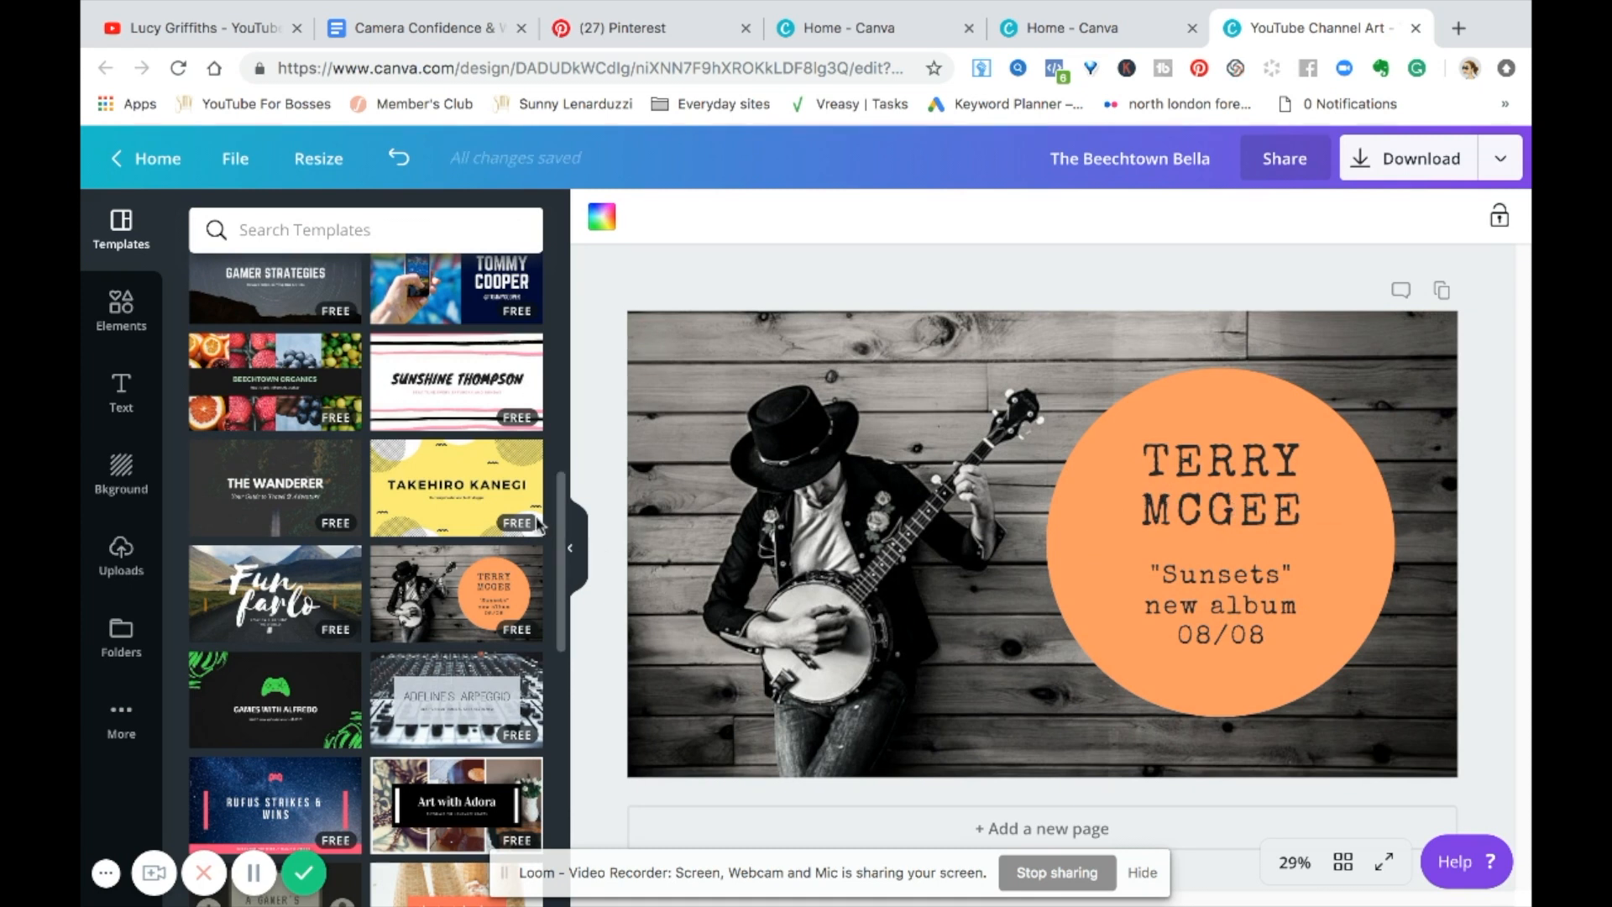
pyautogui.scroll(-5, 556, 578)
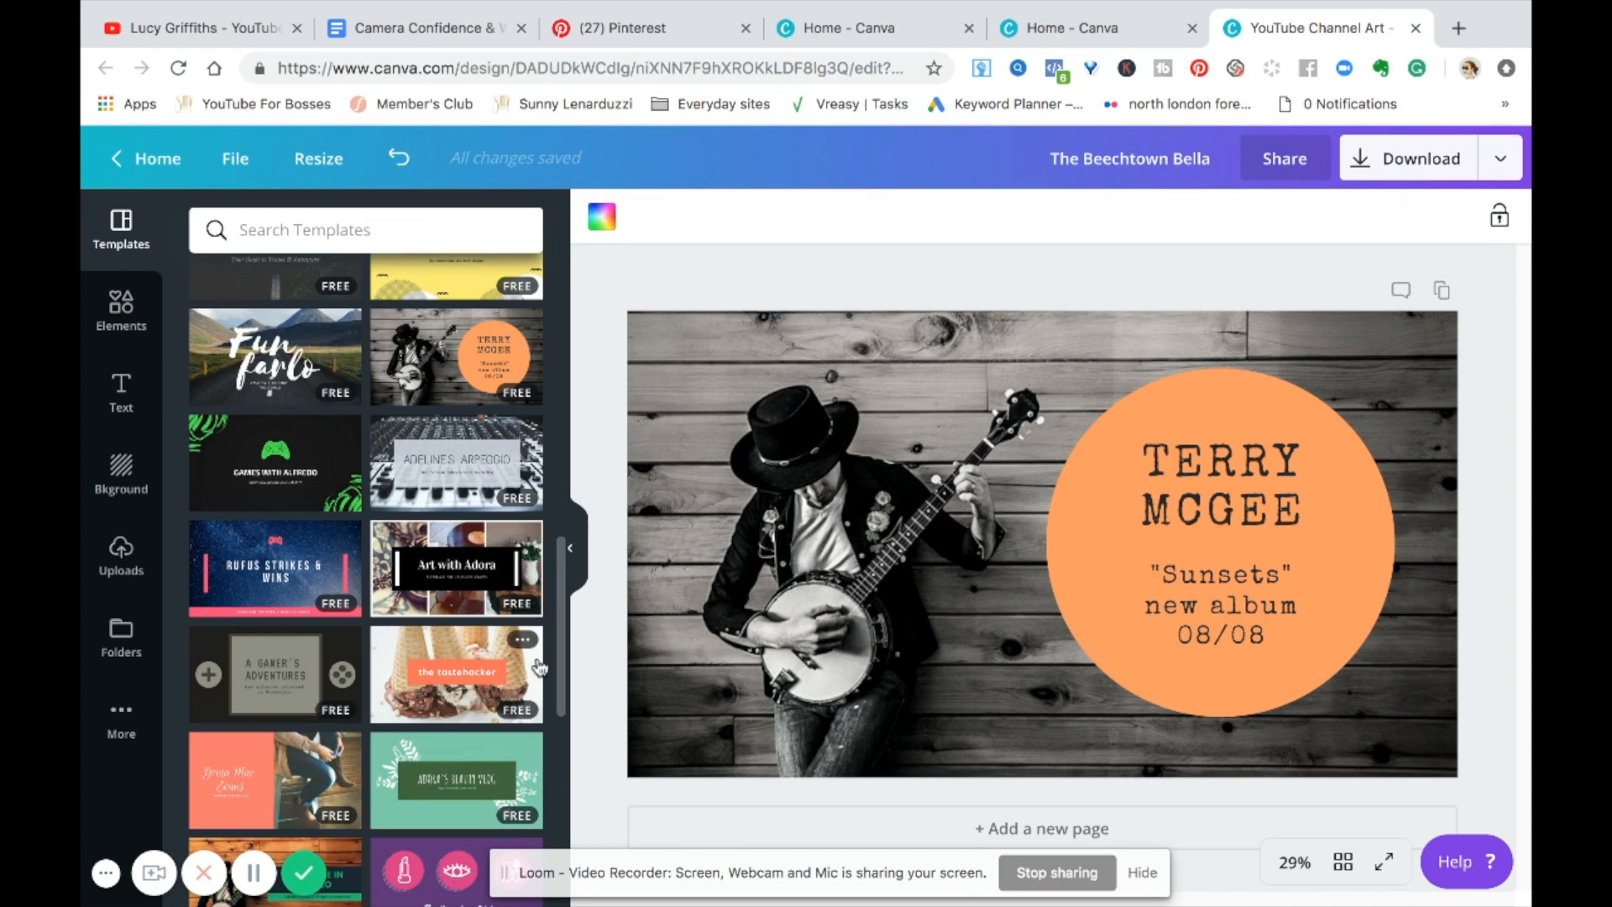
pyautogui.moveTo(561, 610); pyautogui.dragTo(556, 756)
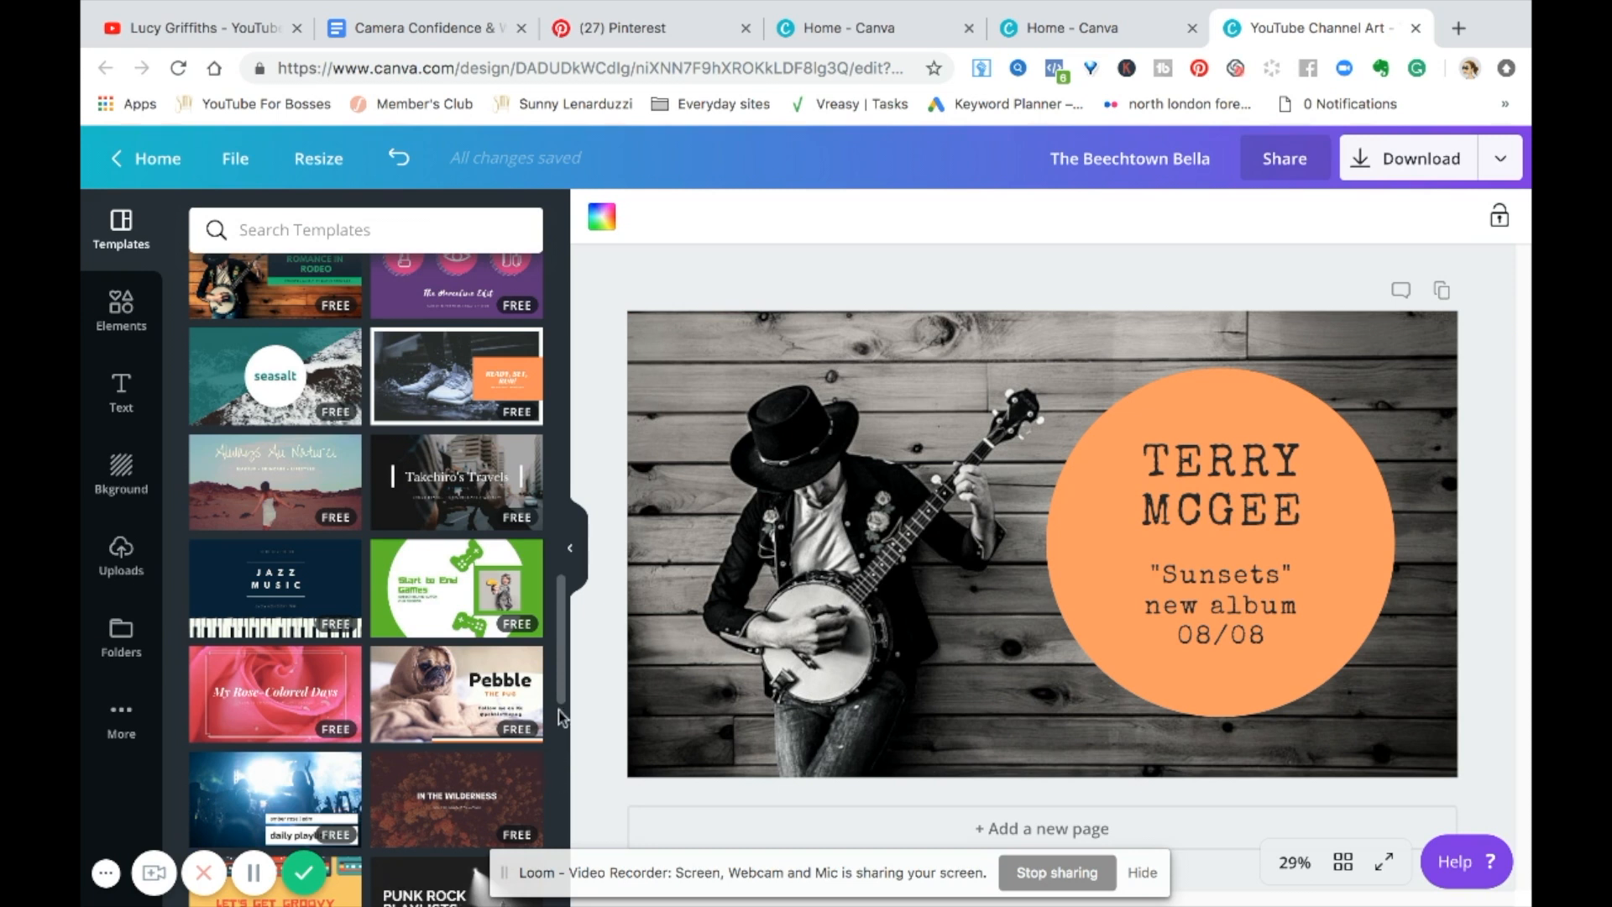
# Apply the My Rose-Colored Days template and try moving its title
pyautogui.moveTo(561, 697); pyautogui.dragTo(563, 689)
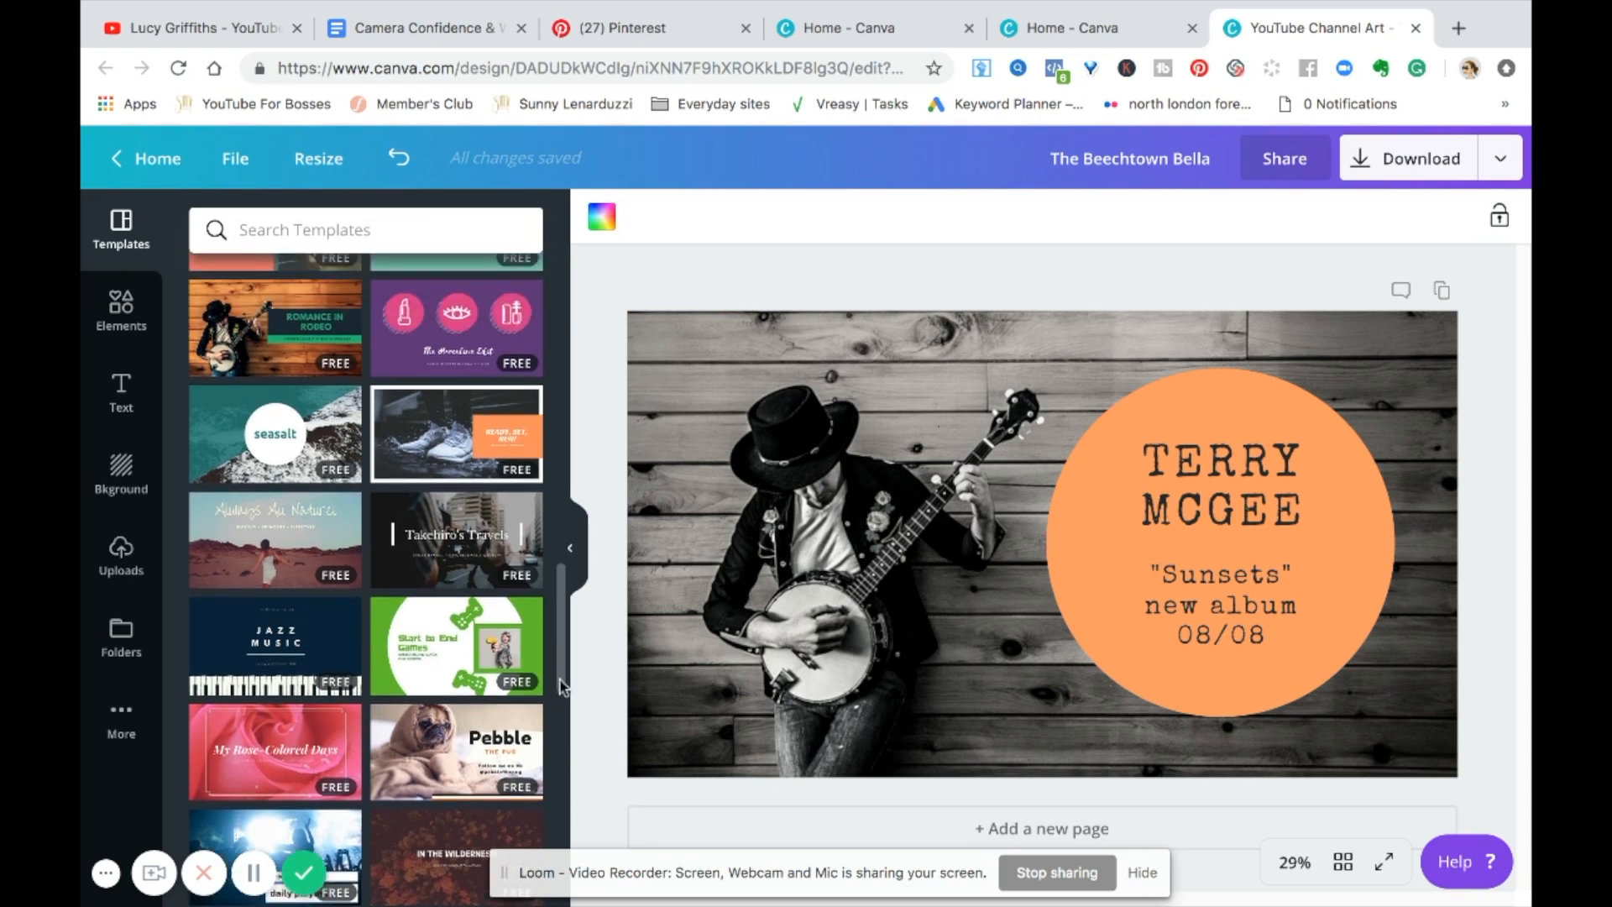
pyautogui.click(312, 768)
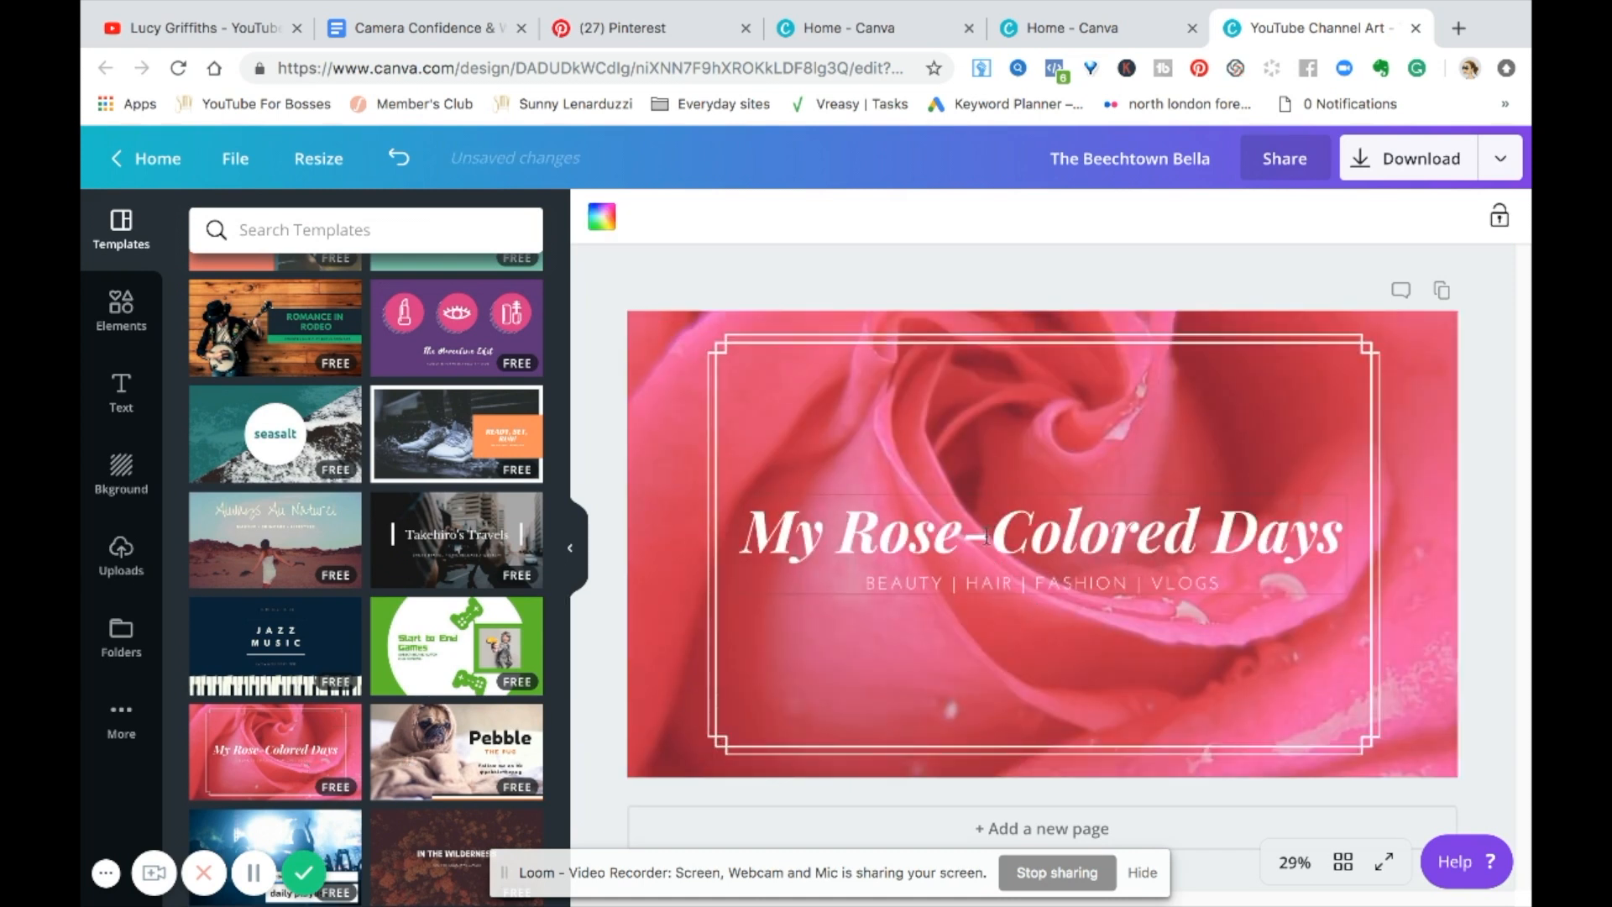
pyautogui.moveTo(760, 537)
pyautogui.mouseDown()
pyautogui.moveTo(829, 535)
pyautogui.moveTo(763, 540)
pyautogui.mouseUp()
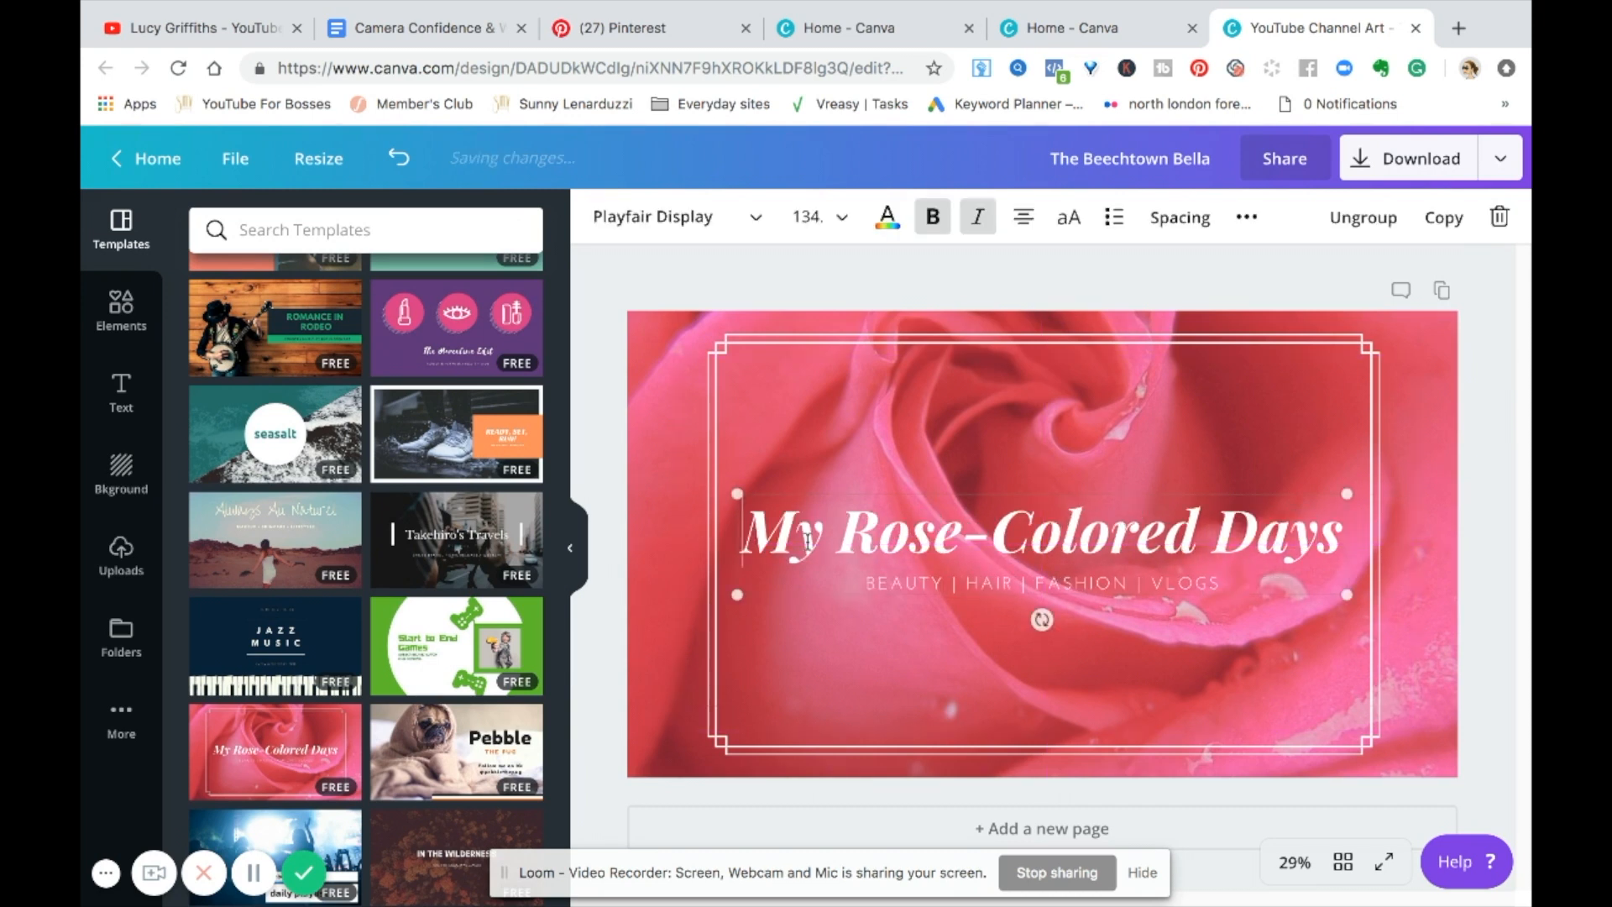
pyautogui.click(599, 455)
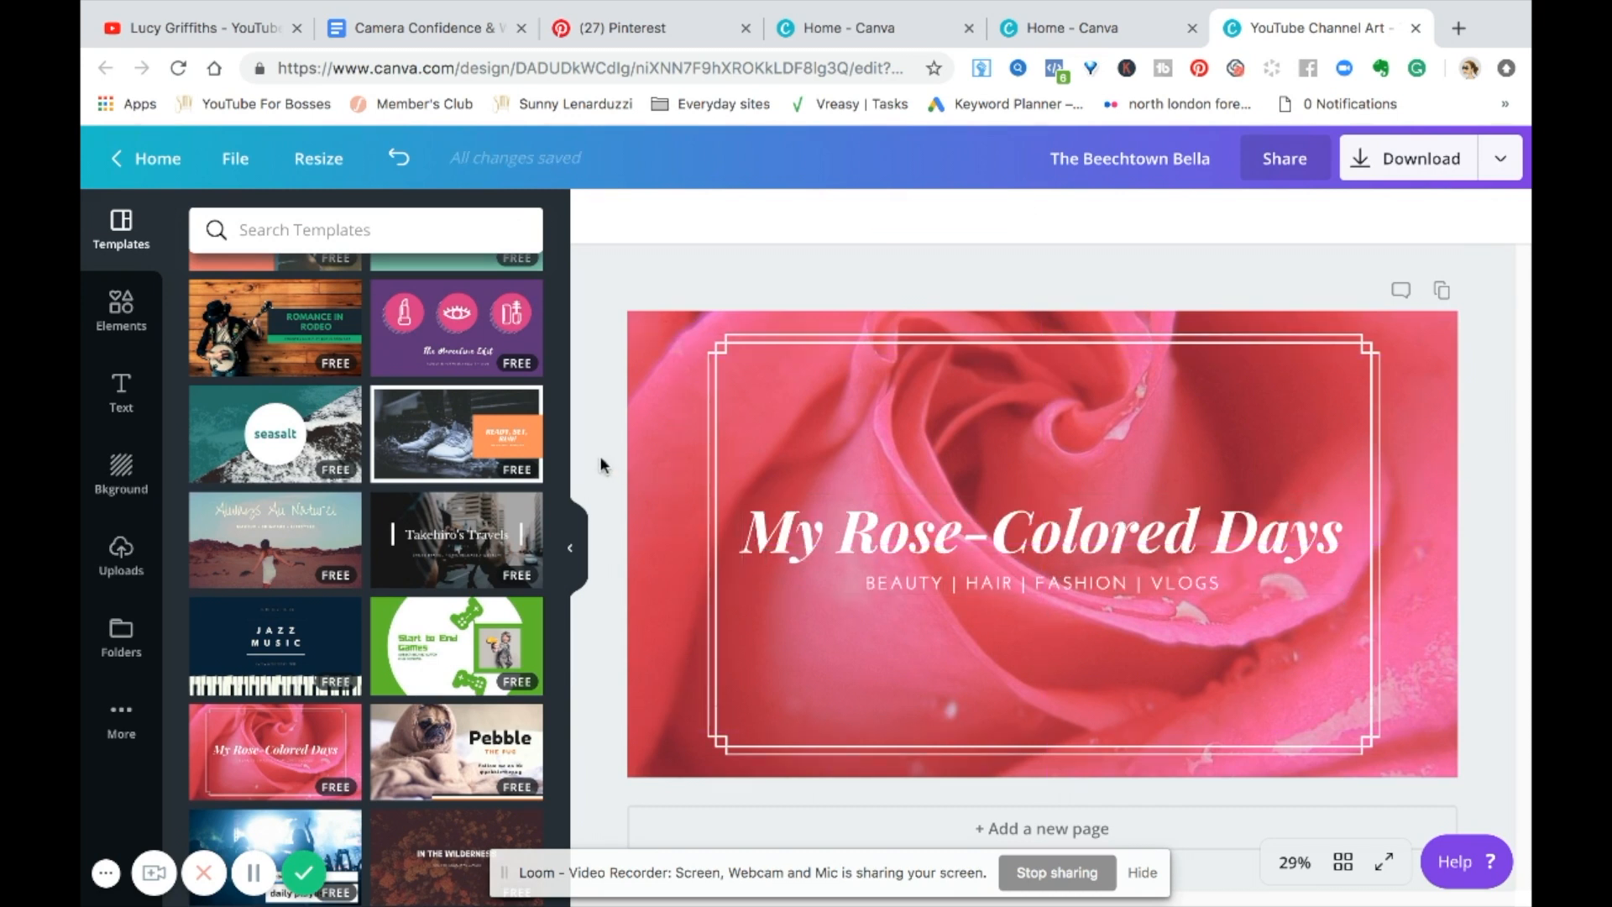
# Try the tastehacker ice-cream and Takehiro's Travels templates on the banner
pyautogui.moveTo(561, 616); pyautogui.dragTo(537, 534)
pyautogui.click(447, 542)
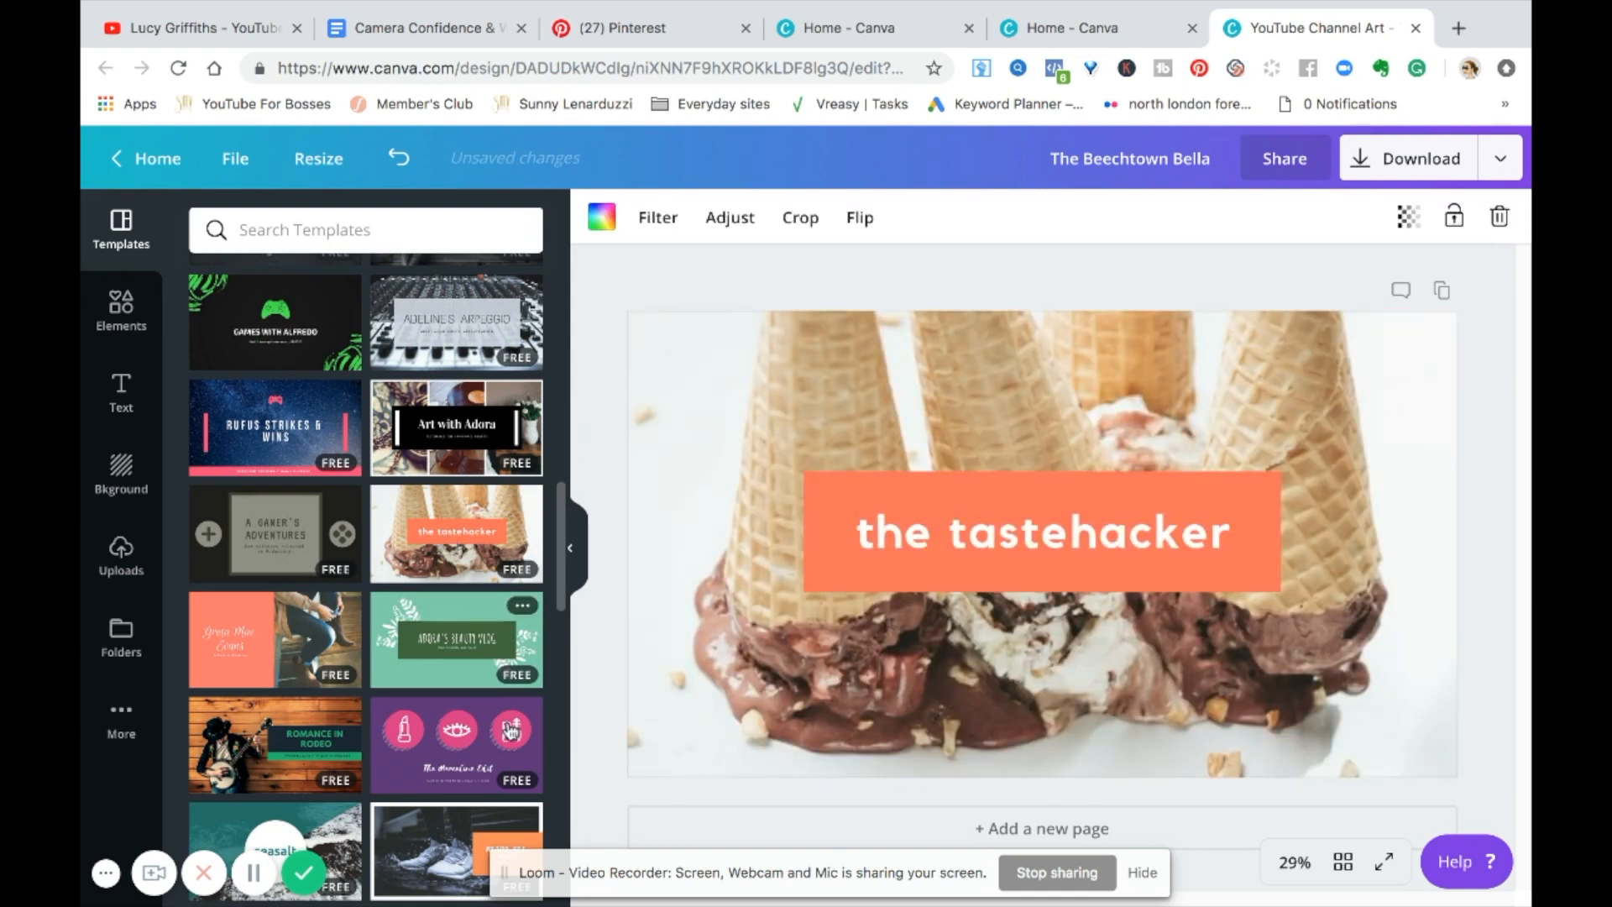
pyautogui.scroll(-4, 558, 602)
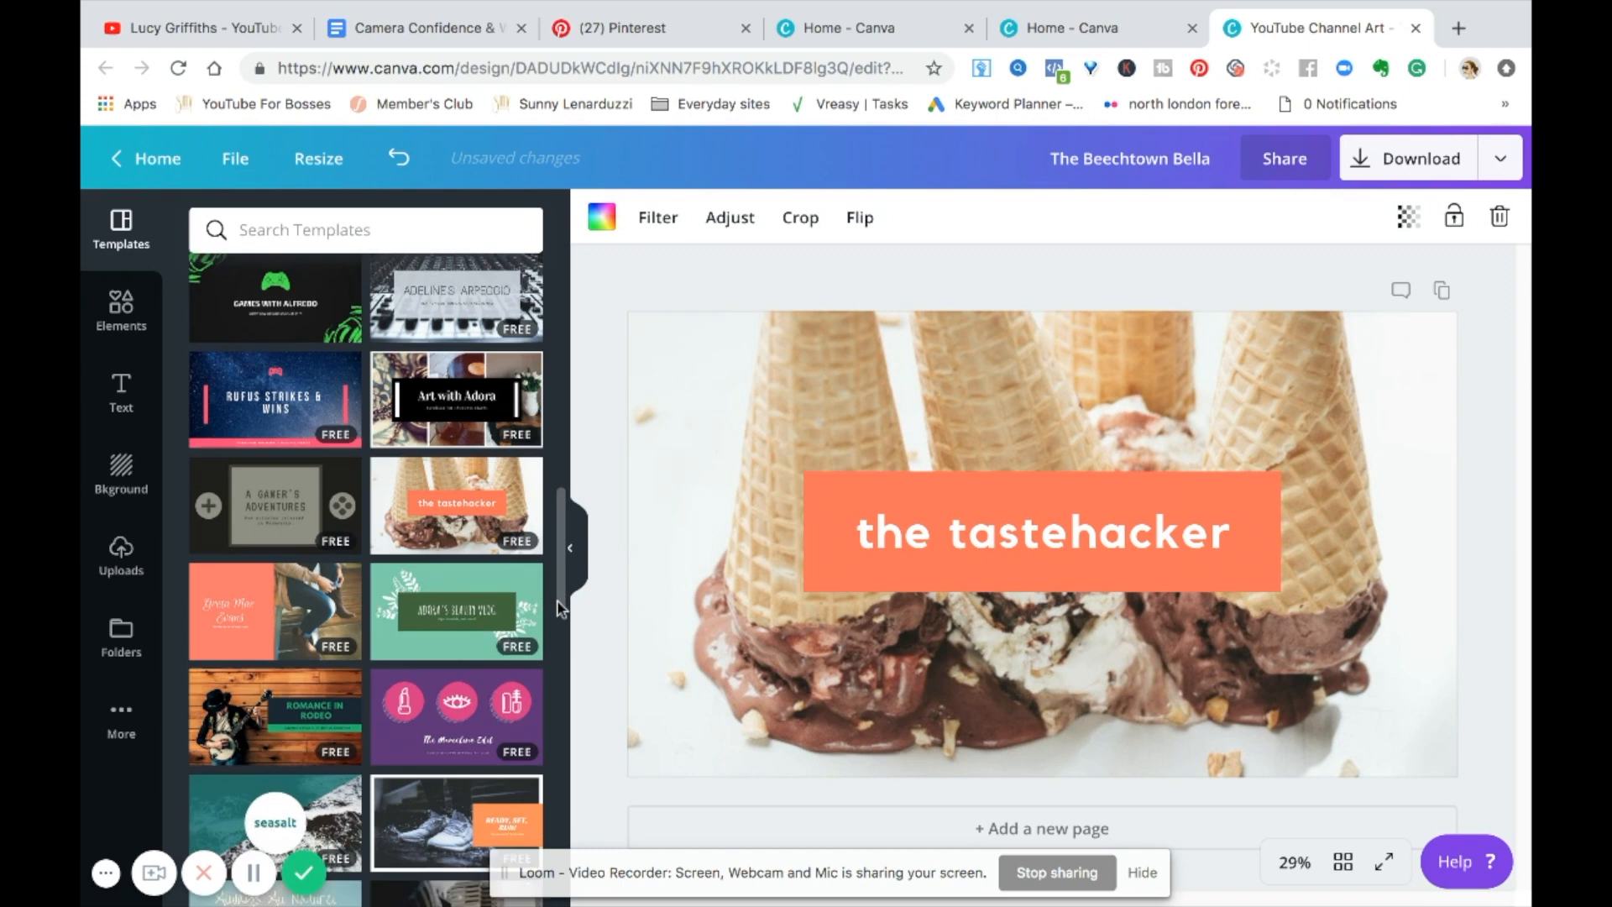
pyautogui.click(474, 667)
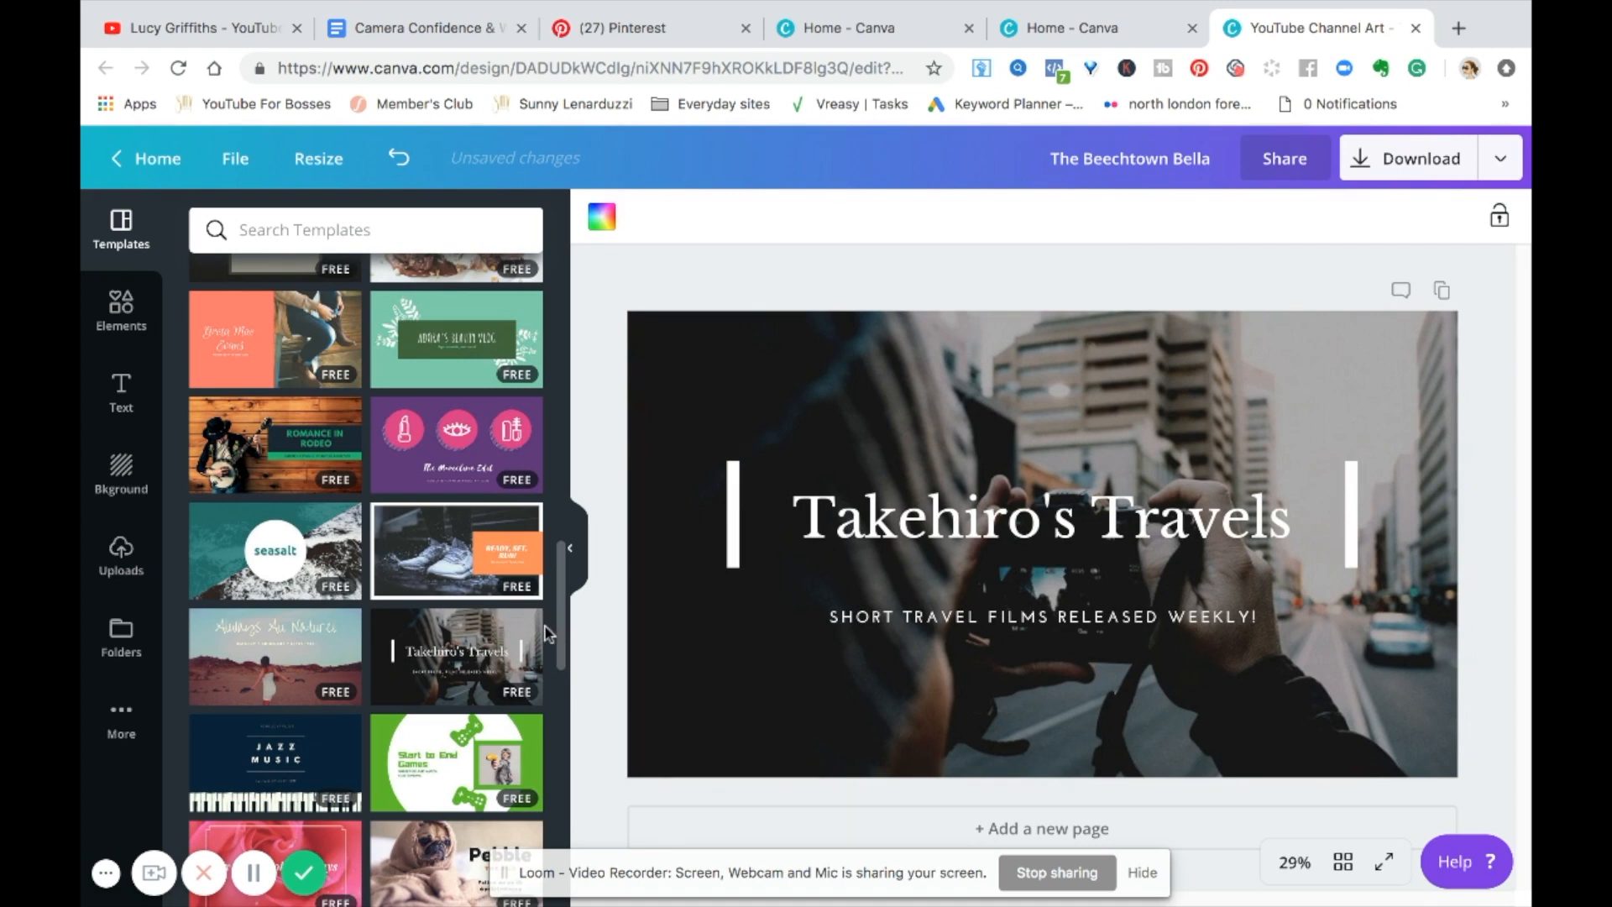
pyautogui.moveTo(558, 588); pyautogui.dragTo(559, 414)
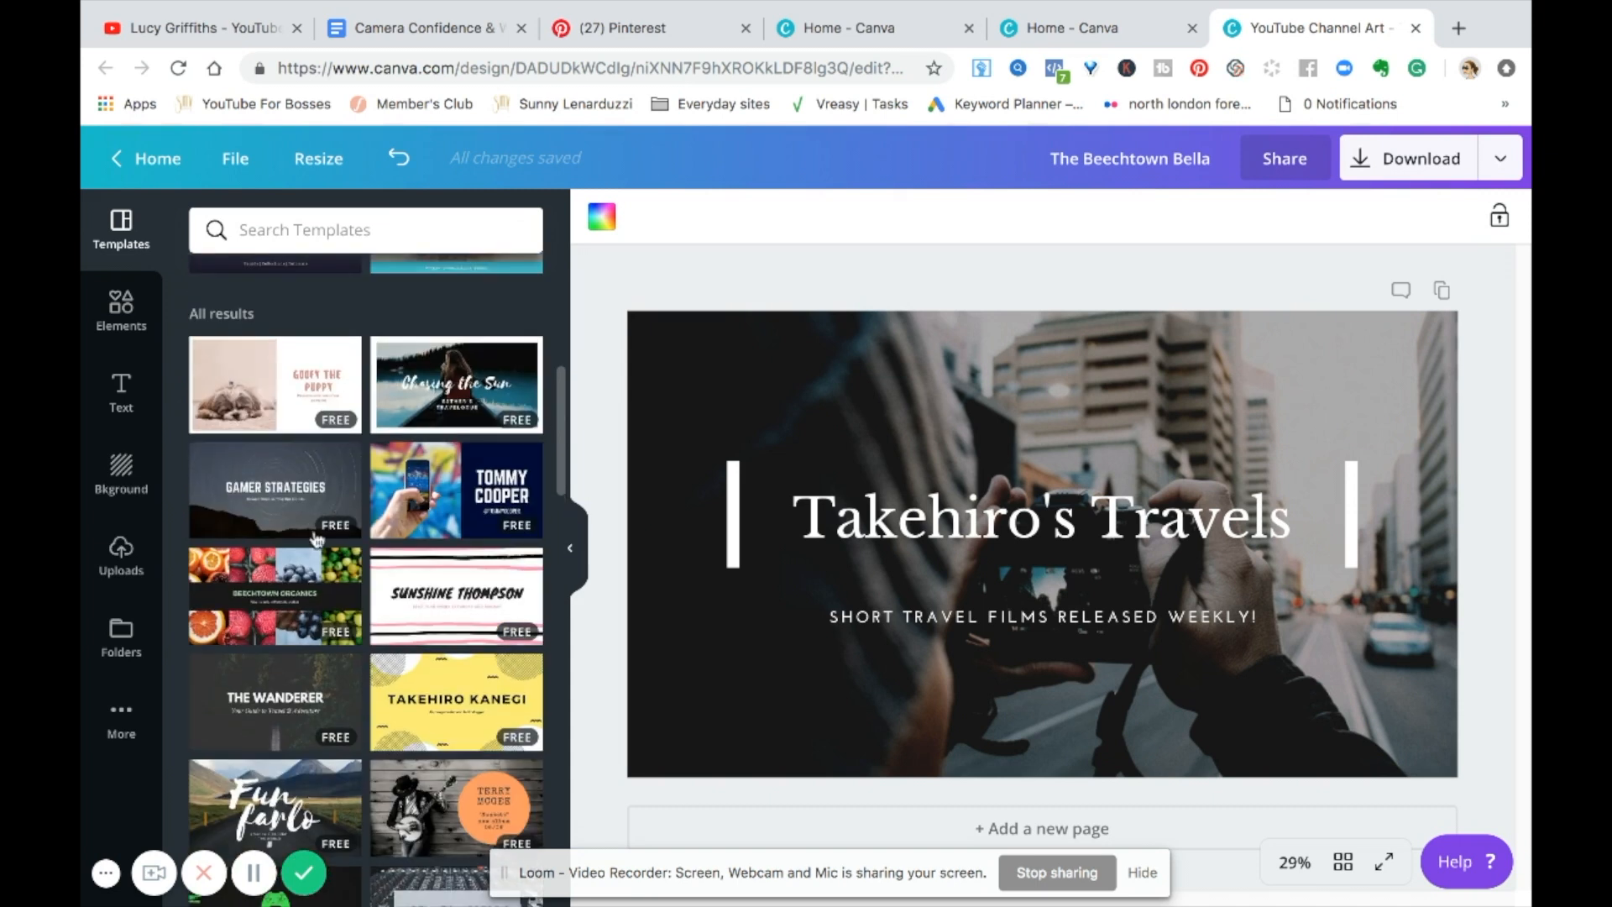
# Try the Beechtown Organics template, then switch back to Brigitte and Beauty
pyautogui.click(303, 574)
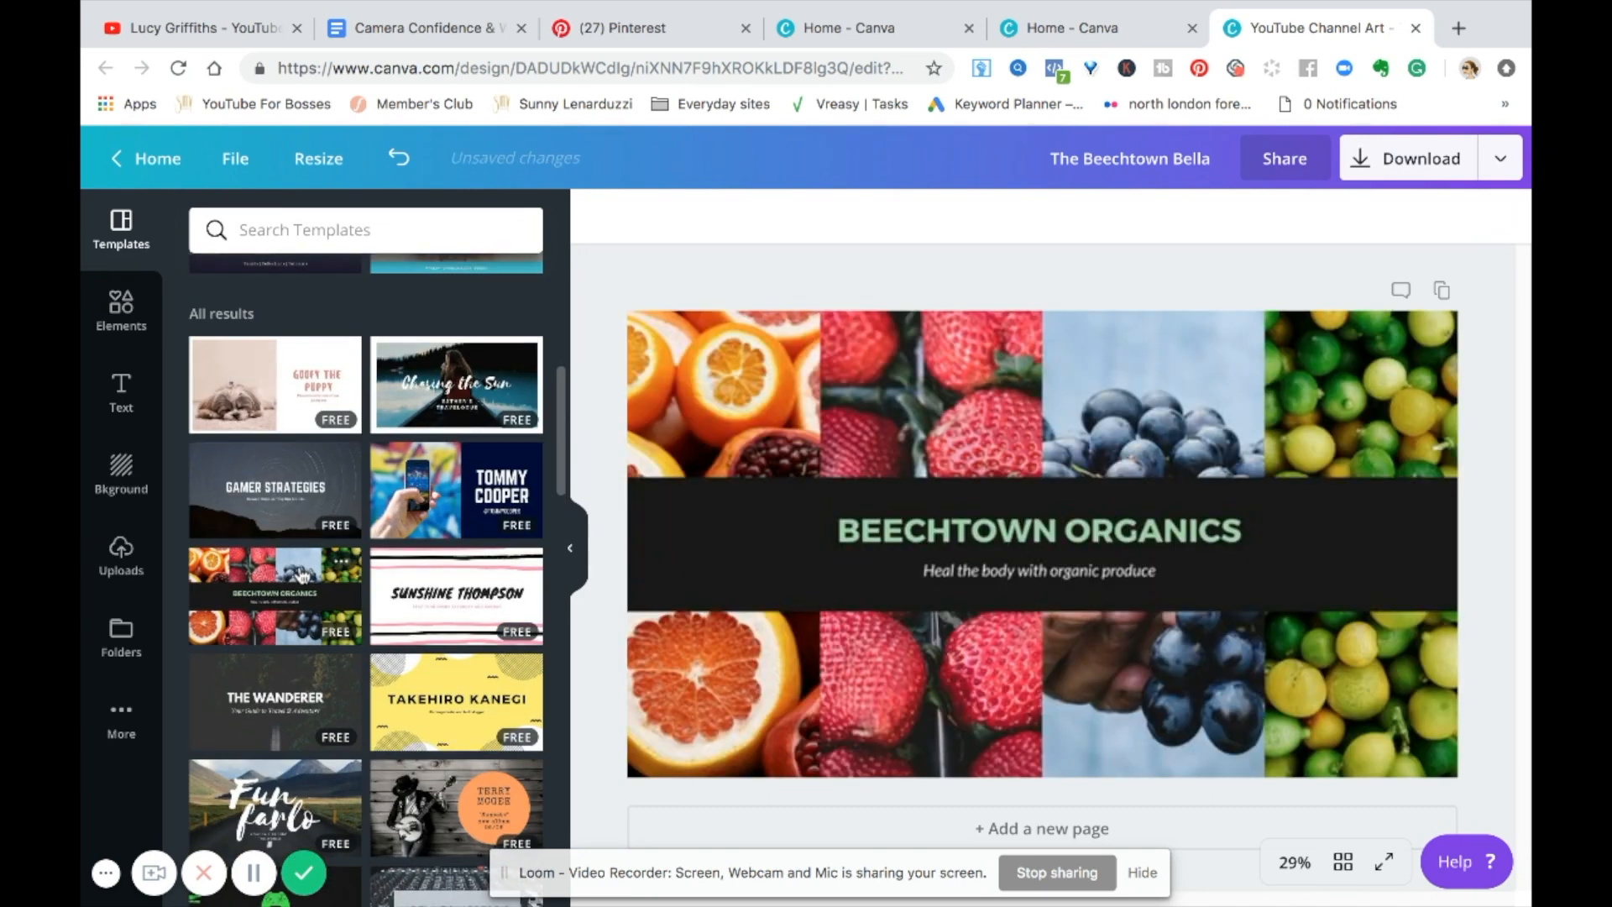
pyautogui.click(949, 653)
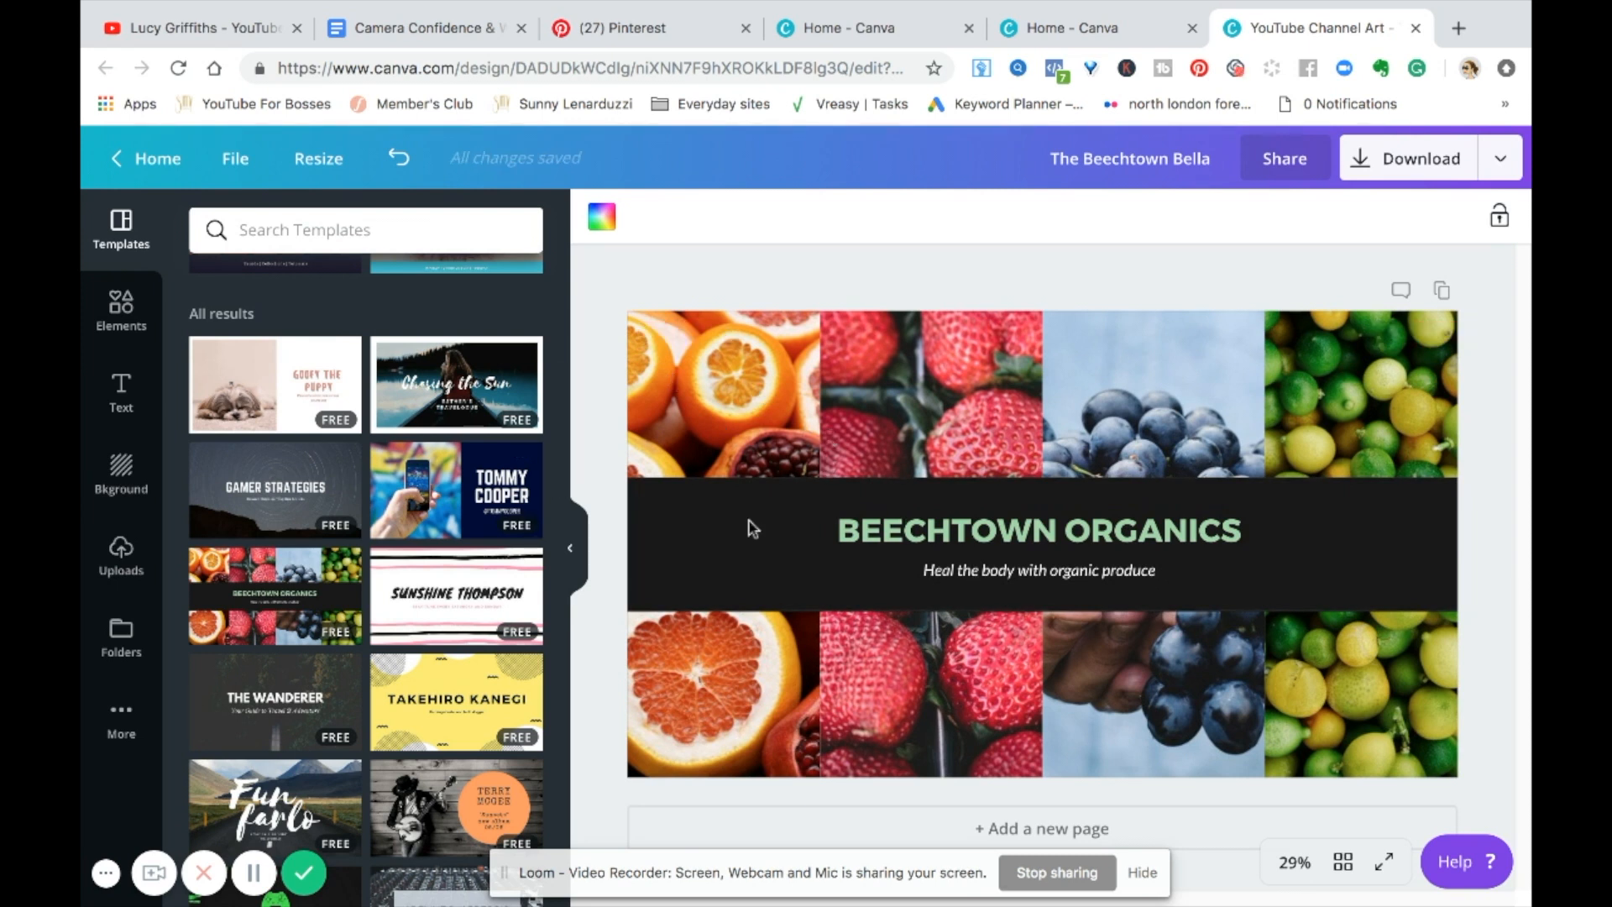
pyautogui.moveTo(561, 466); pyautogui.dragTo(540, 750)
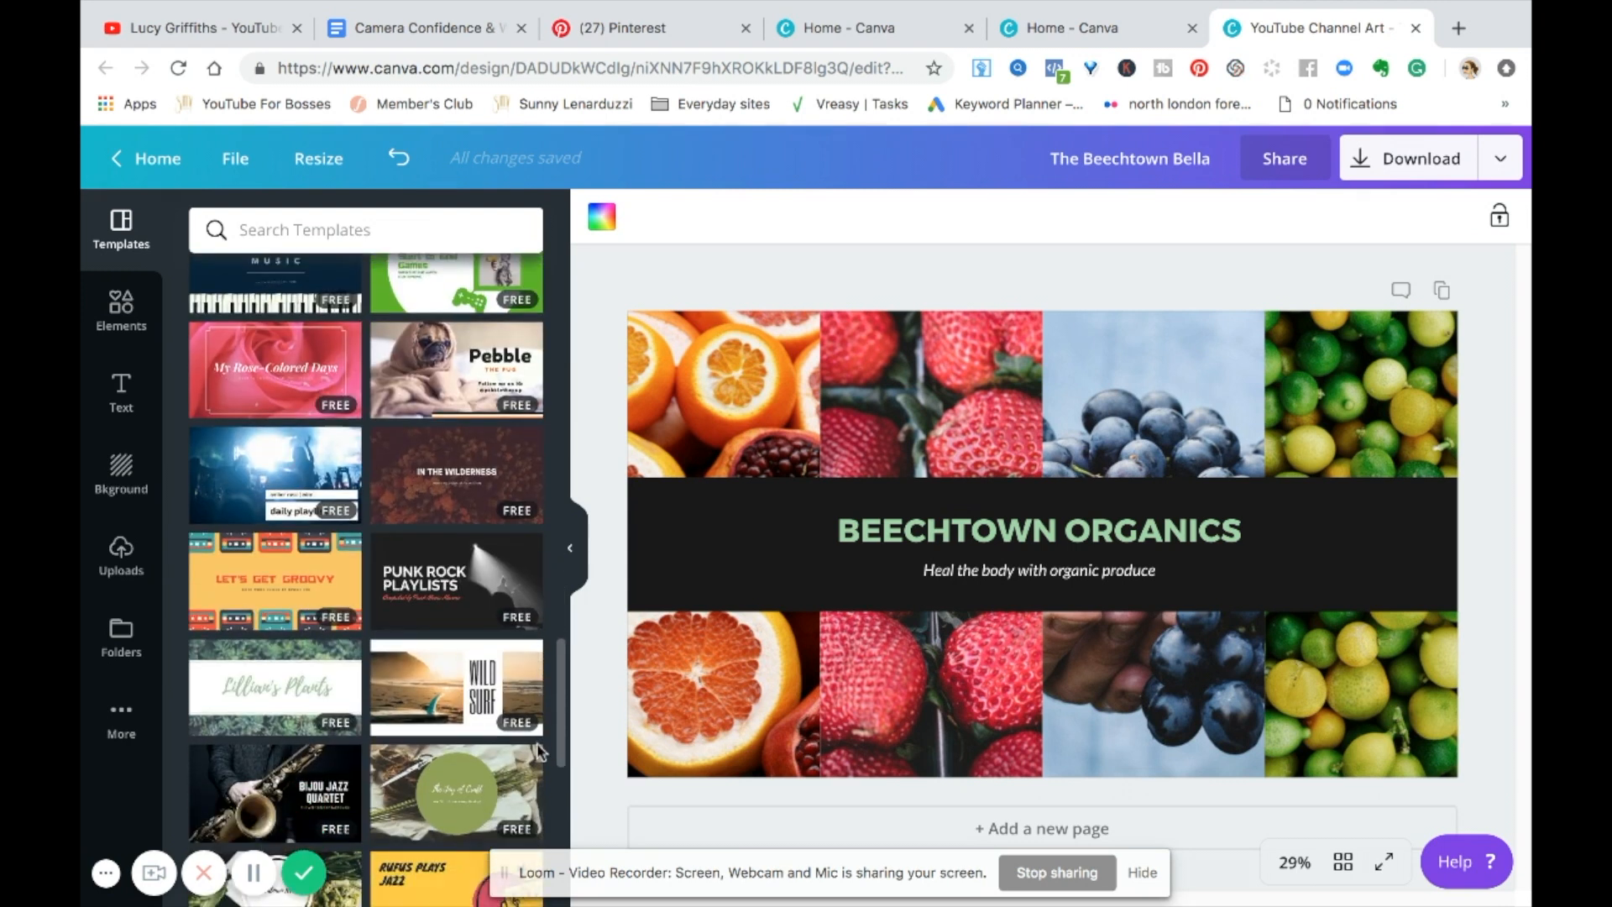
pyautogui.scroll(-2, 540, 751)
pyautogui.scroll(-5, 540, 752)
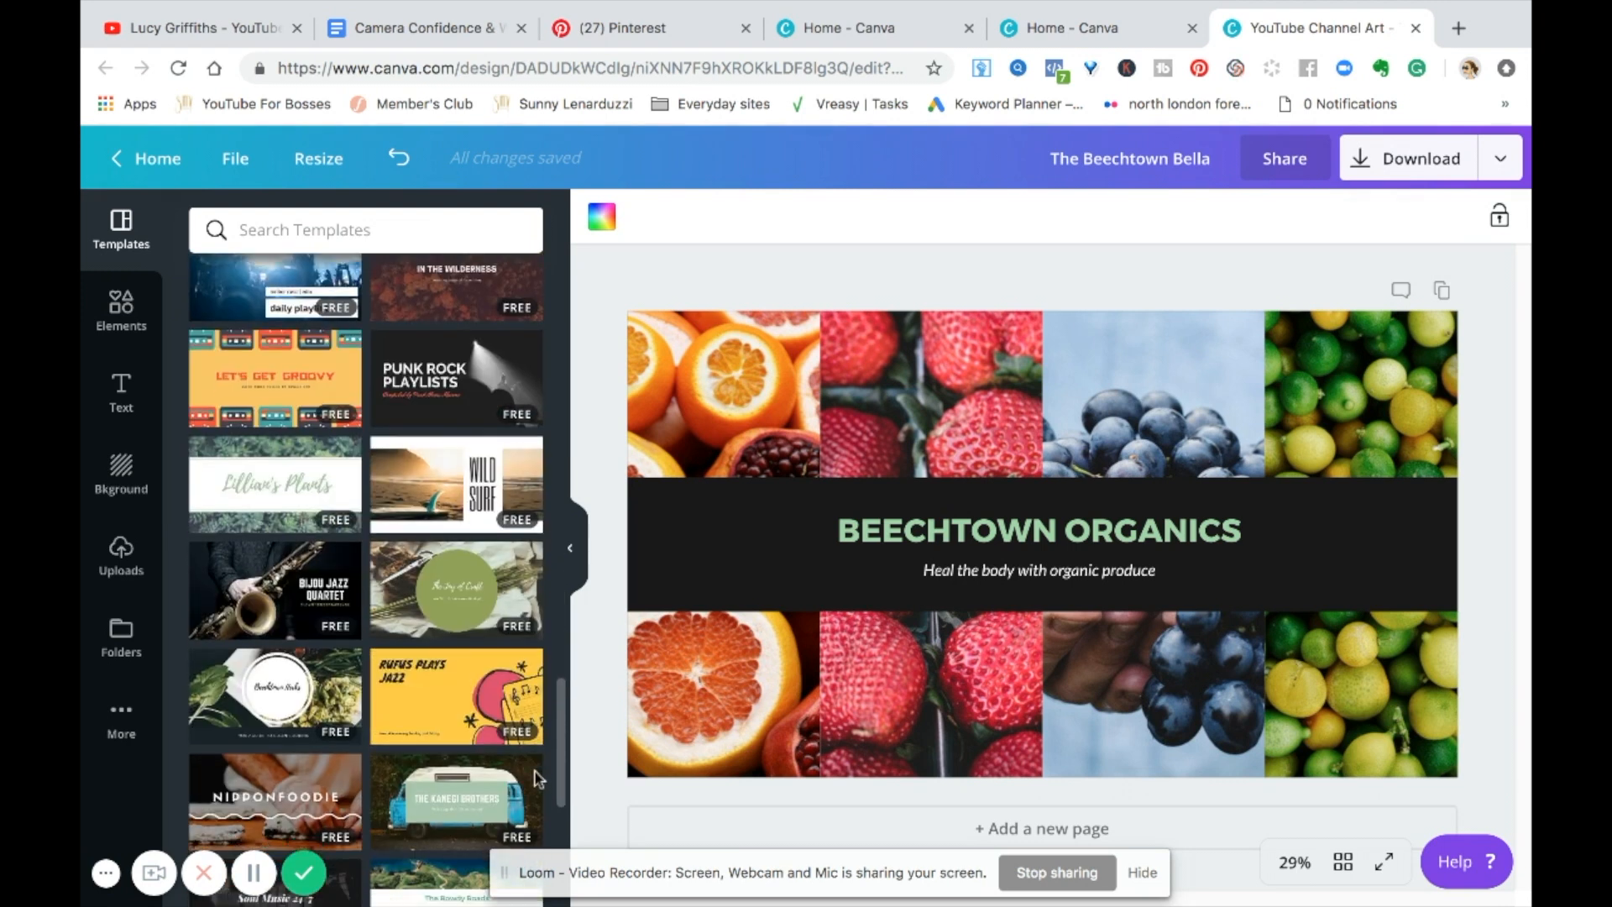
pyautogui.moveTo(559, 777); pyautogui.dragTo(558, 355)
pyautogui.click(474, 428)
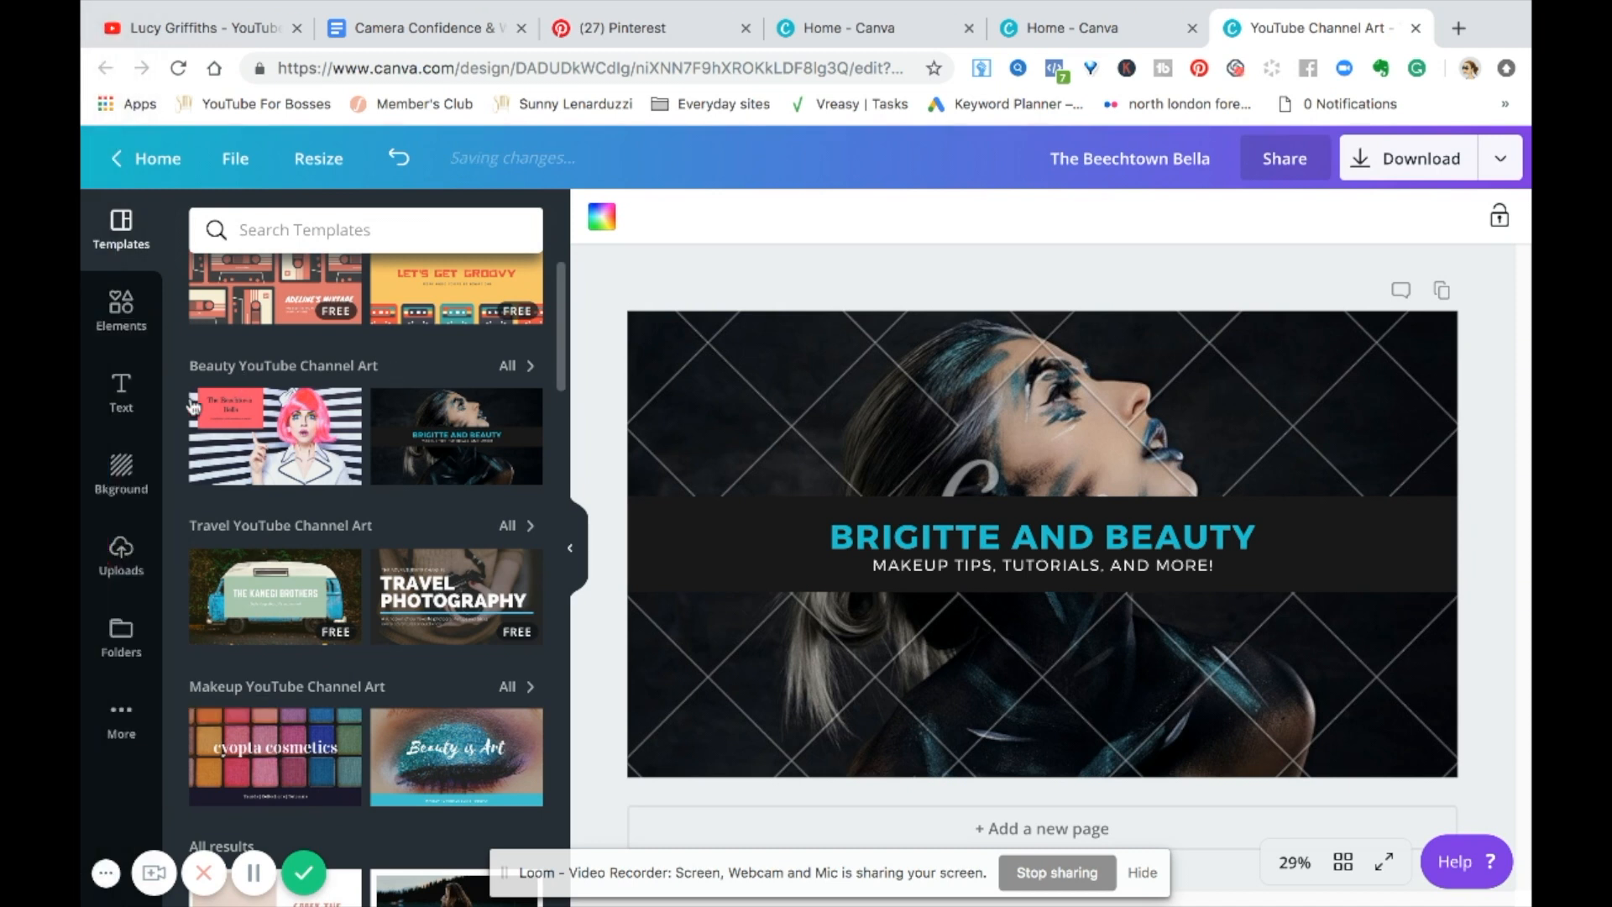
pyautogui.click(122, 737)
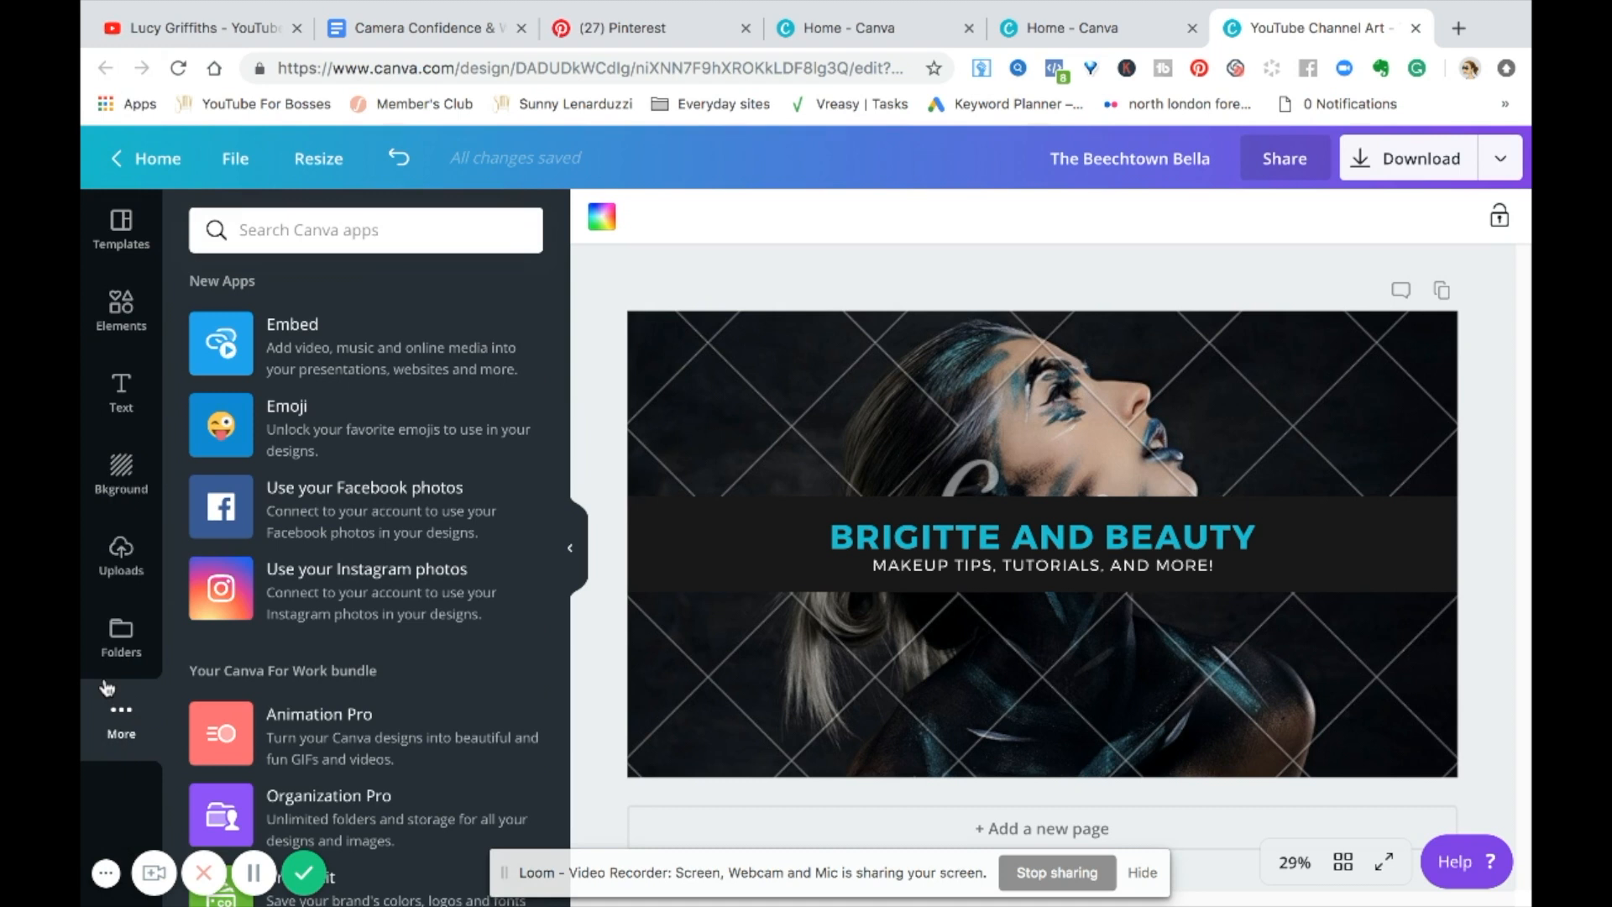
# Open the personal photos folder from Folders and drag the woman-in-pink photo onto the banner
pyautogui.click(122, 643)
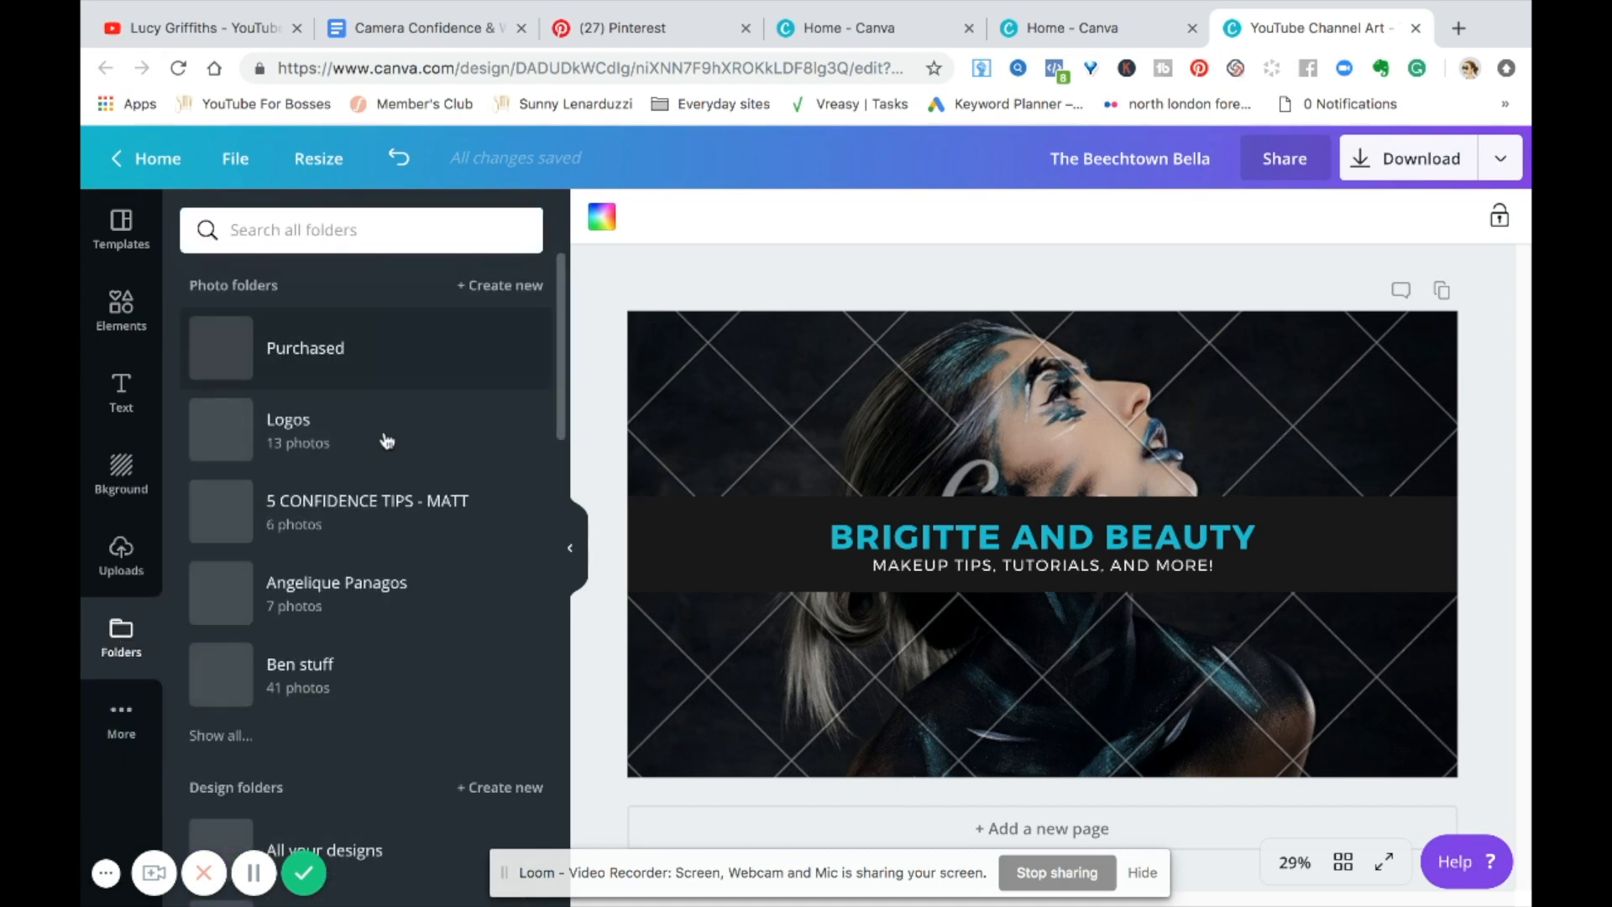
pyautogui.click(221, 737)
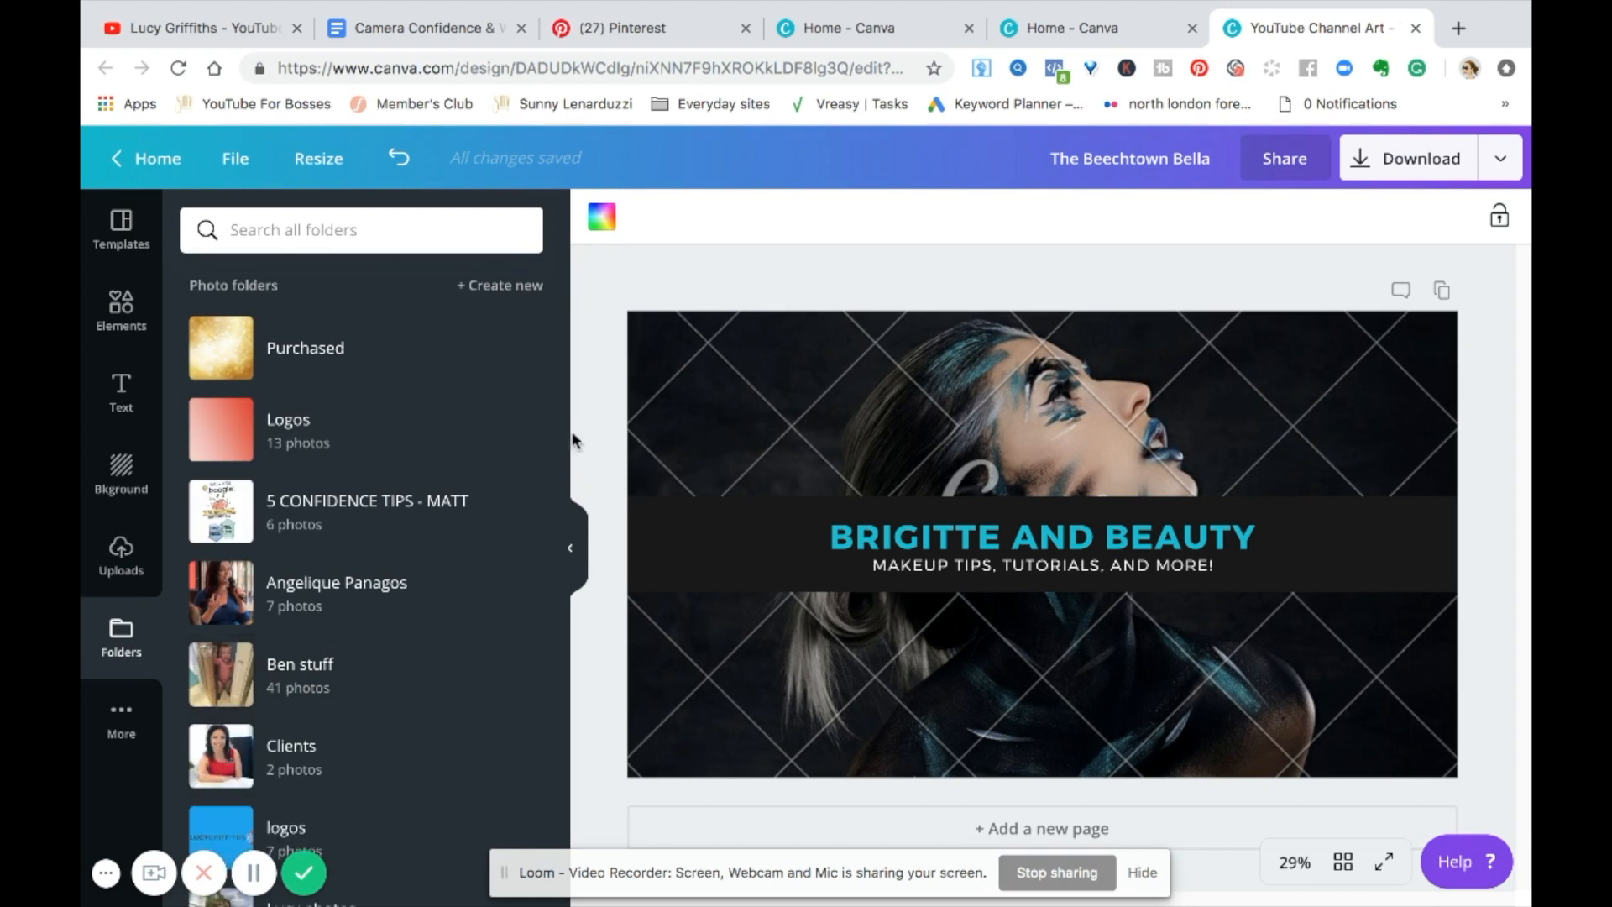
pyautogui.moveTo(558, 371); pyautogui.dragTo(547, 478)
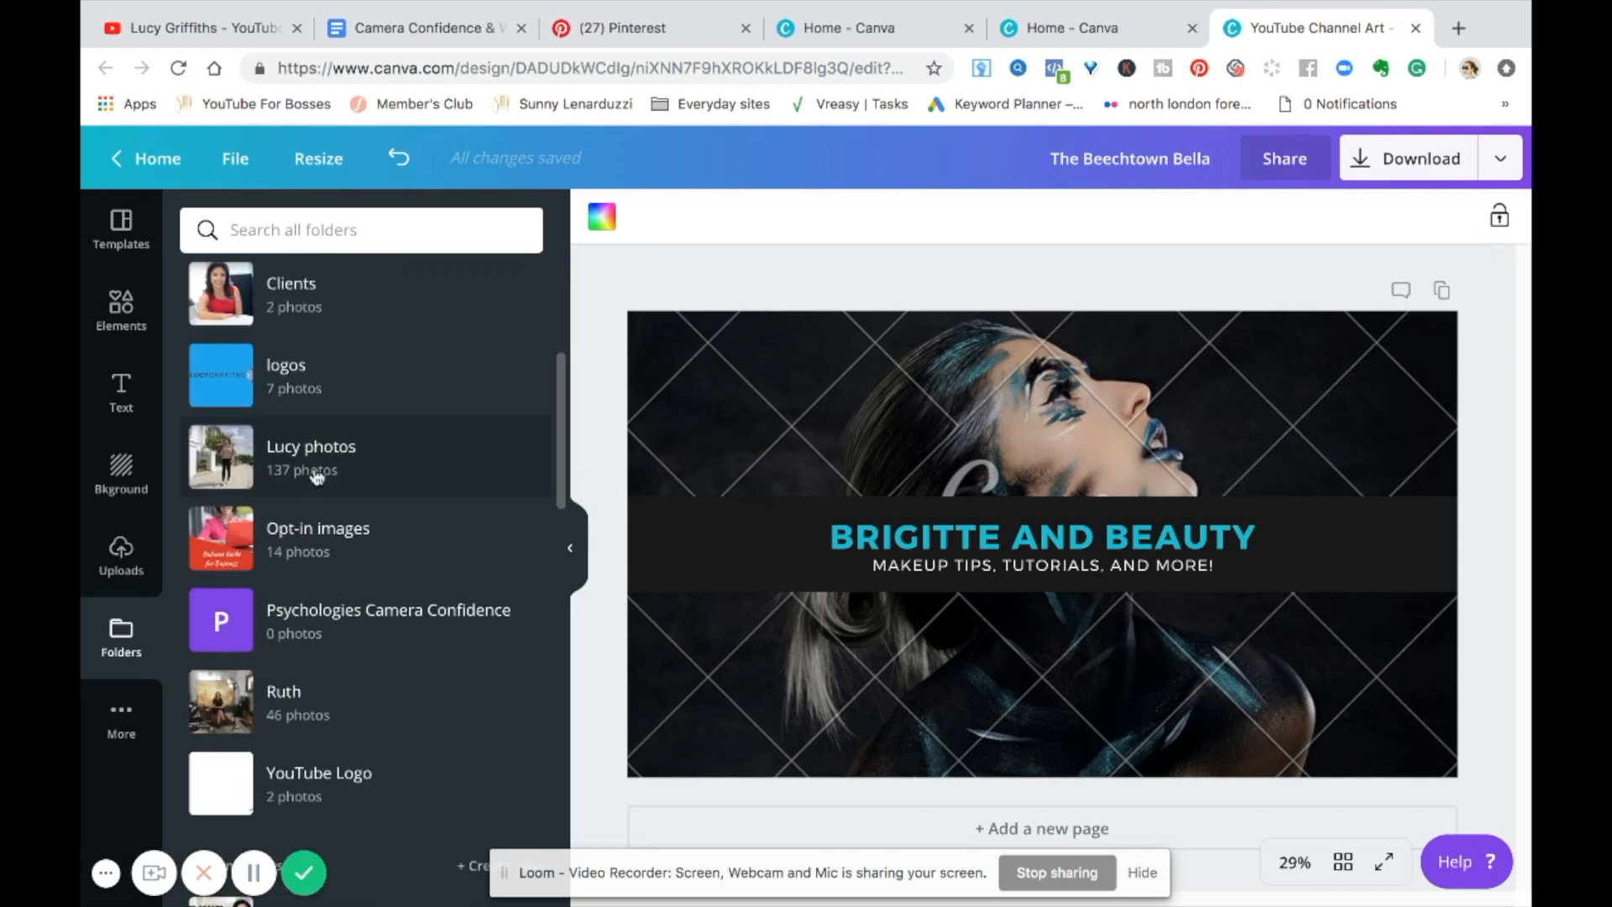
pyautogui.click(308, 470)
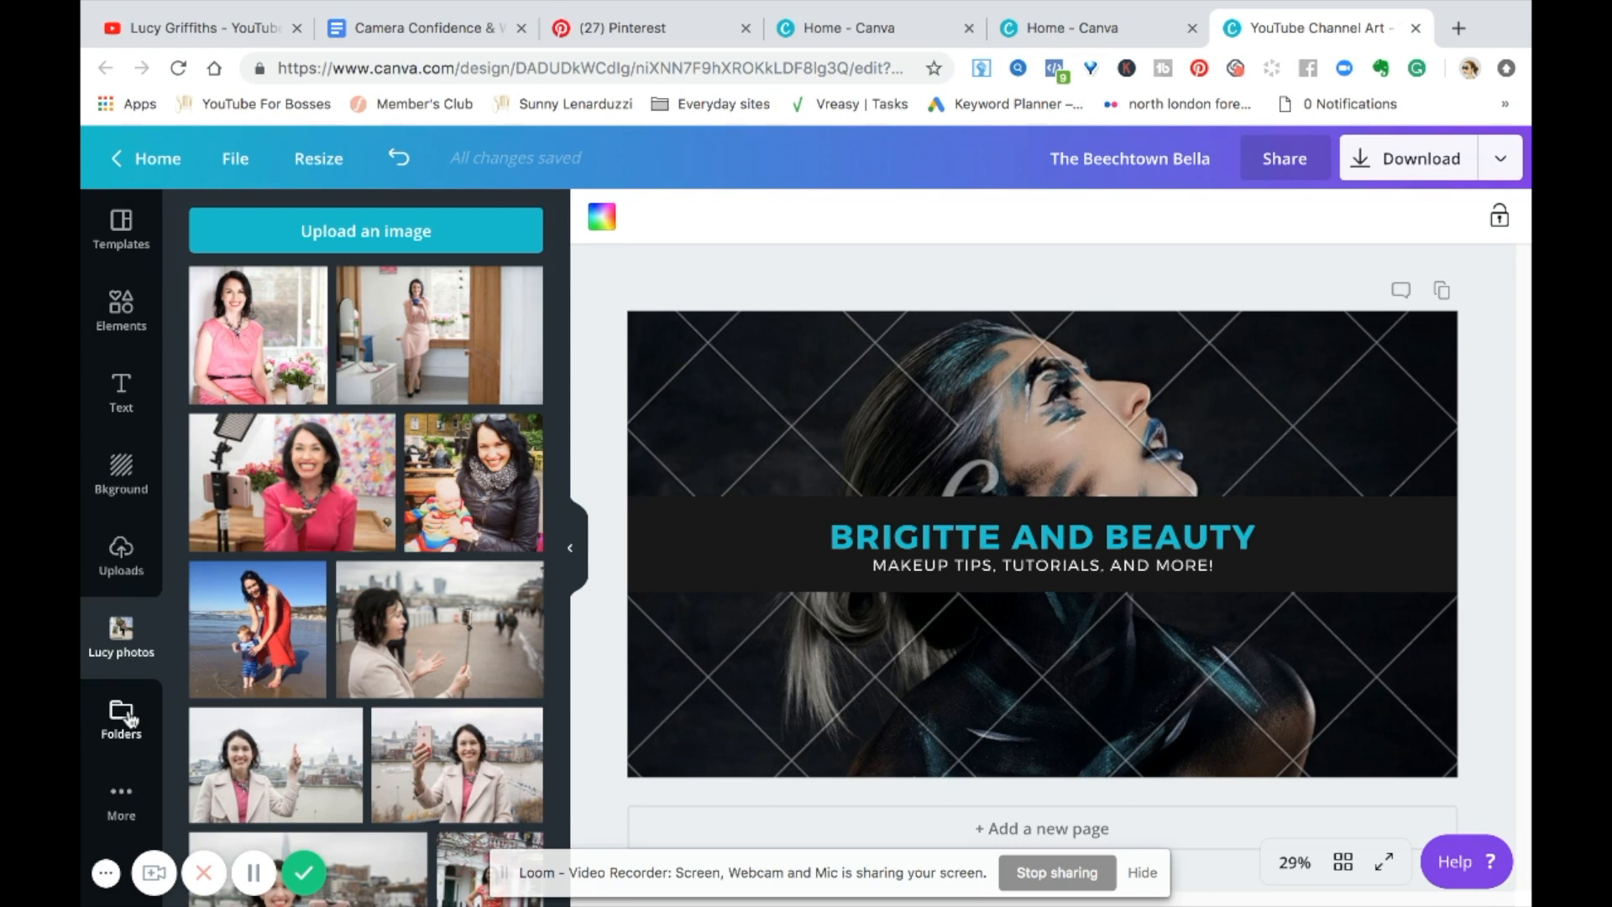
pyautogui.moveTo(308, 504); pyautogui.dragTo(1016, 420)
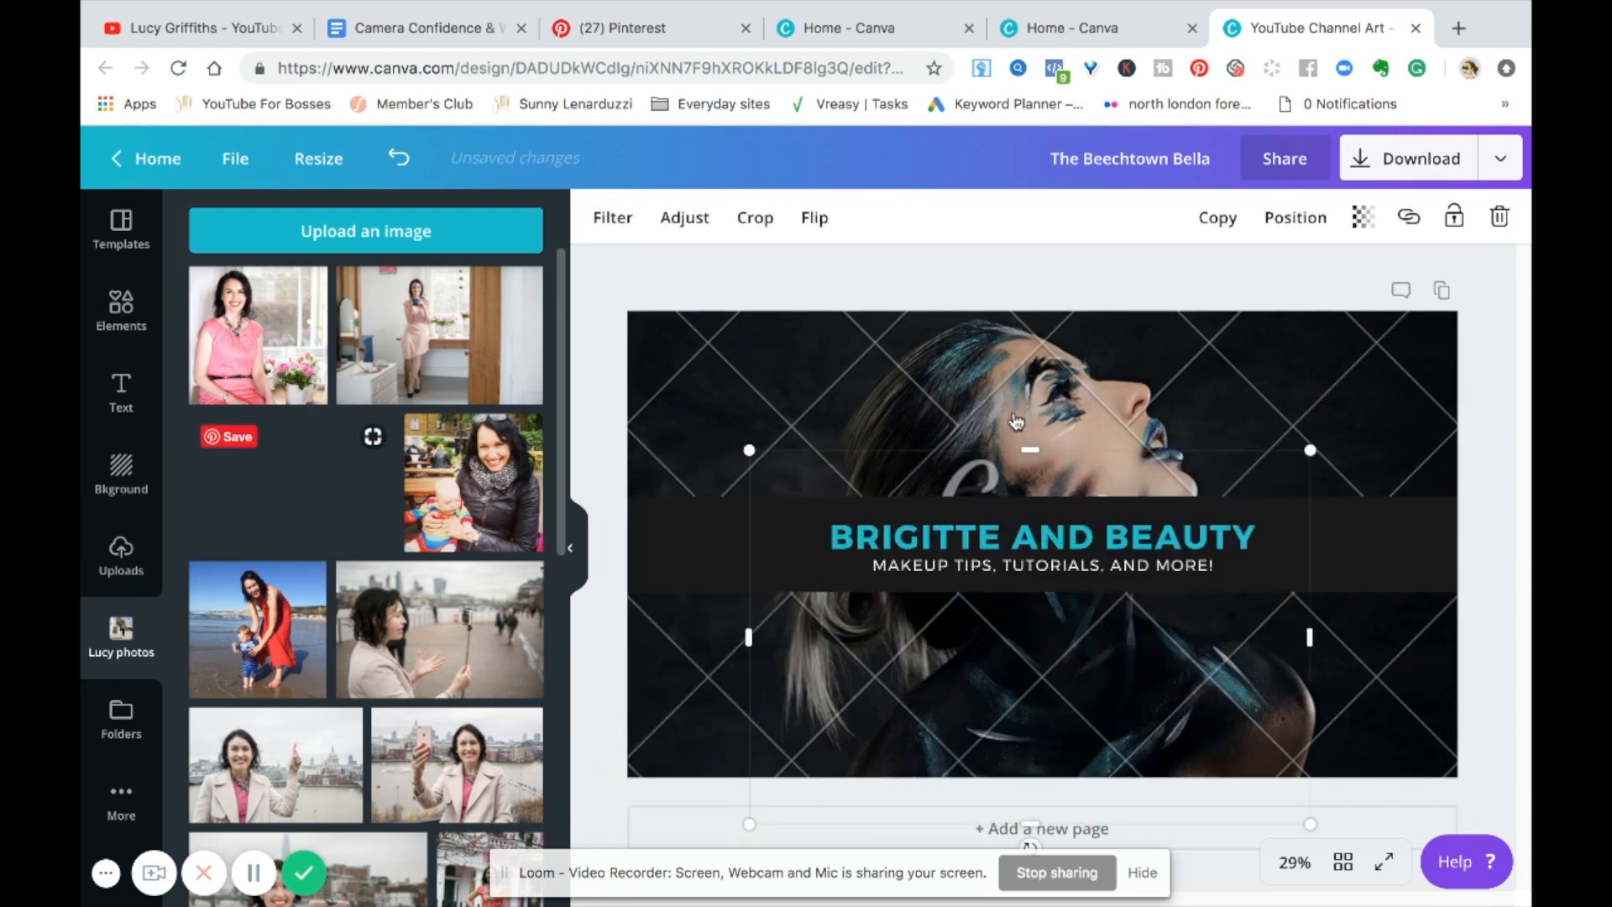
# Delete the old background and enlarge and crop the woman-in-pink photo to fill the banner
pyautogui.click(1054, 378)
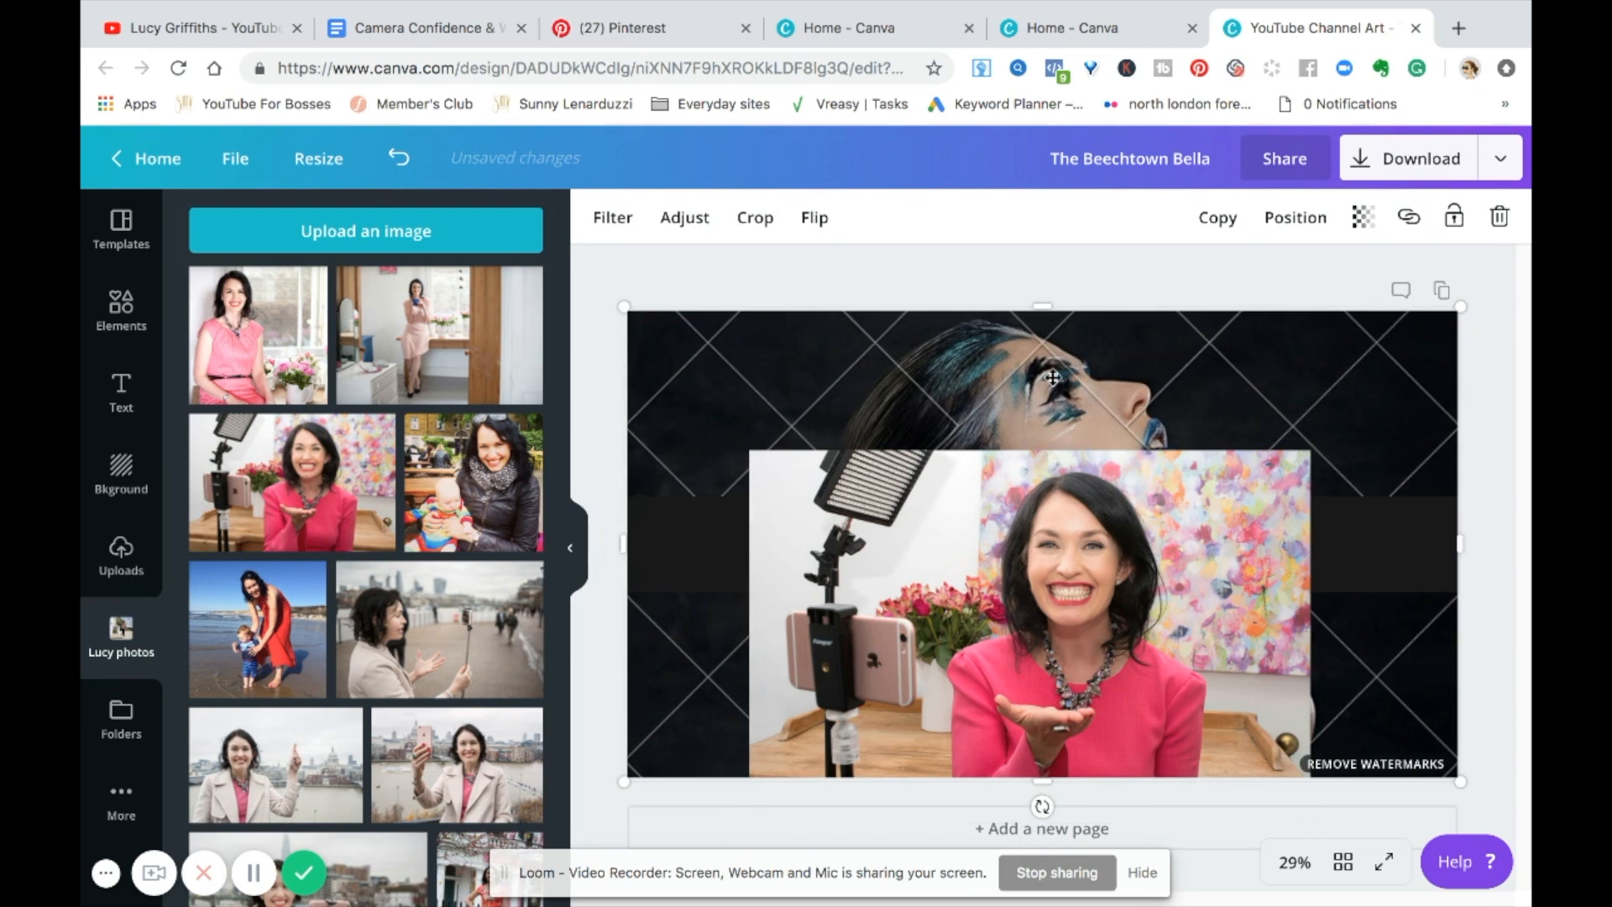
pyautogui.press('Delete')
pyautogui.moveTo(979, 479); pyautogui.dragTo(839, 343)
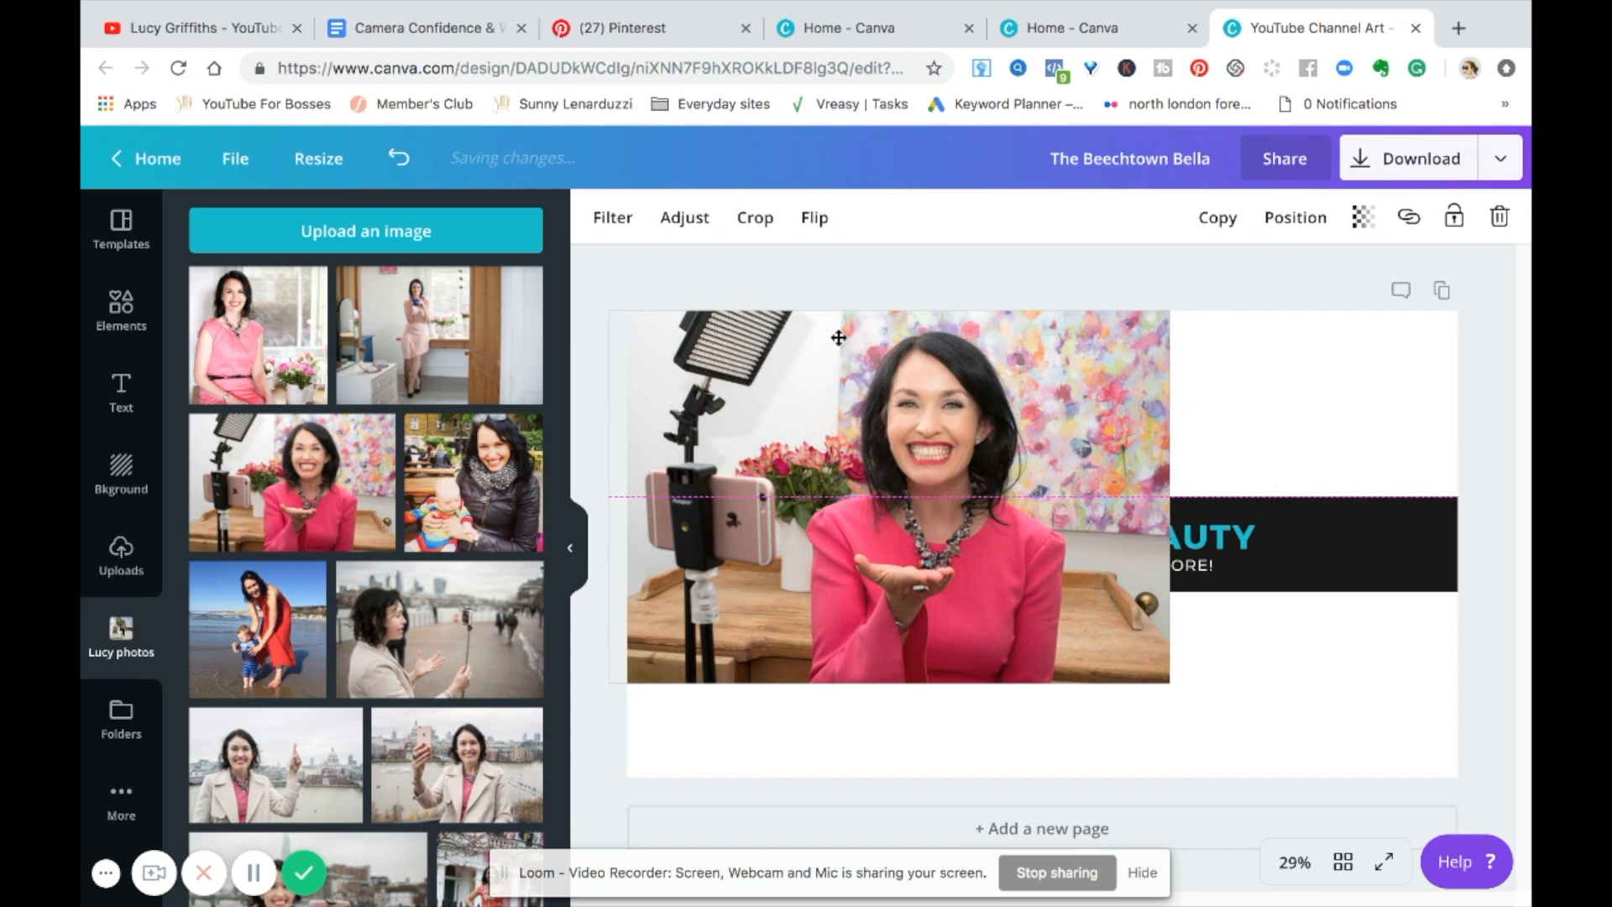
pyautogui.moveTo(1315, 762); pyautogui.dragTo(1530, 760)
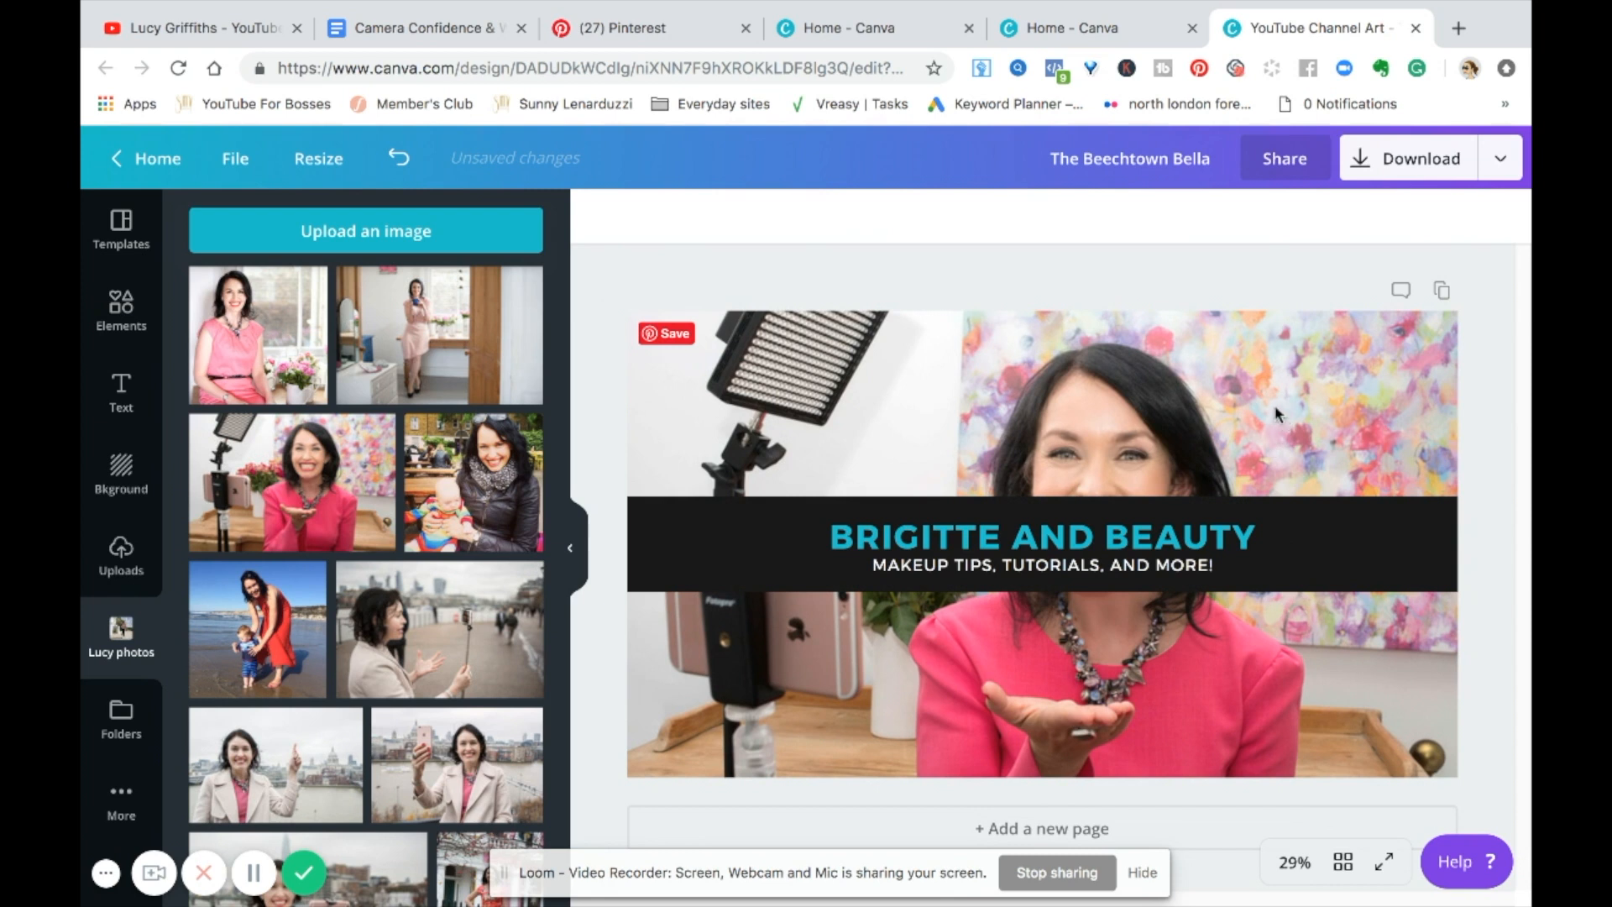
pyautogui.doubleClick(1224, 414)
pyautogui.moveTo(1170, 394); pyautogui.dragTo(1159, 350)
pyautogui.click(653, 220)
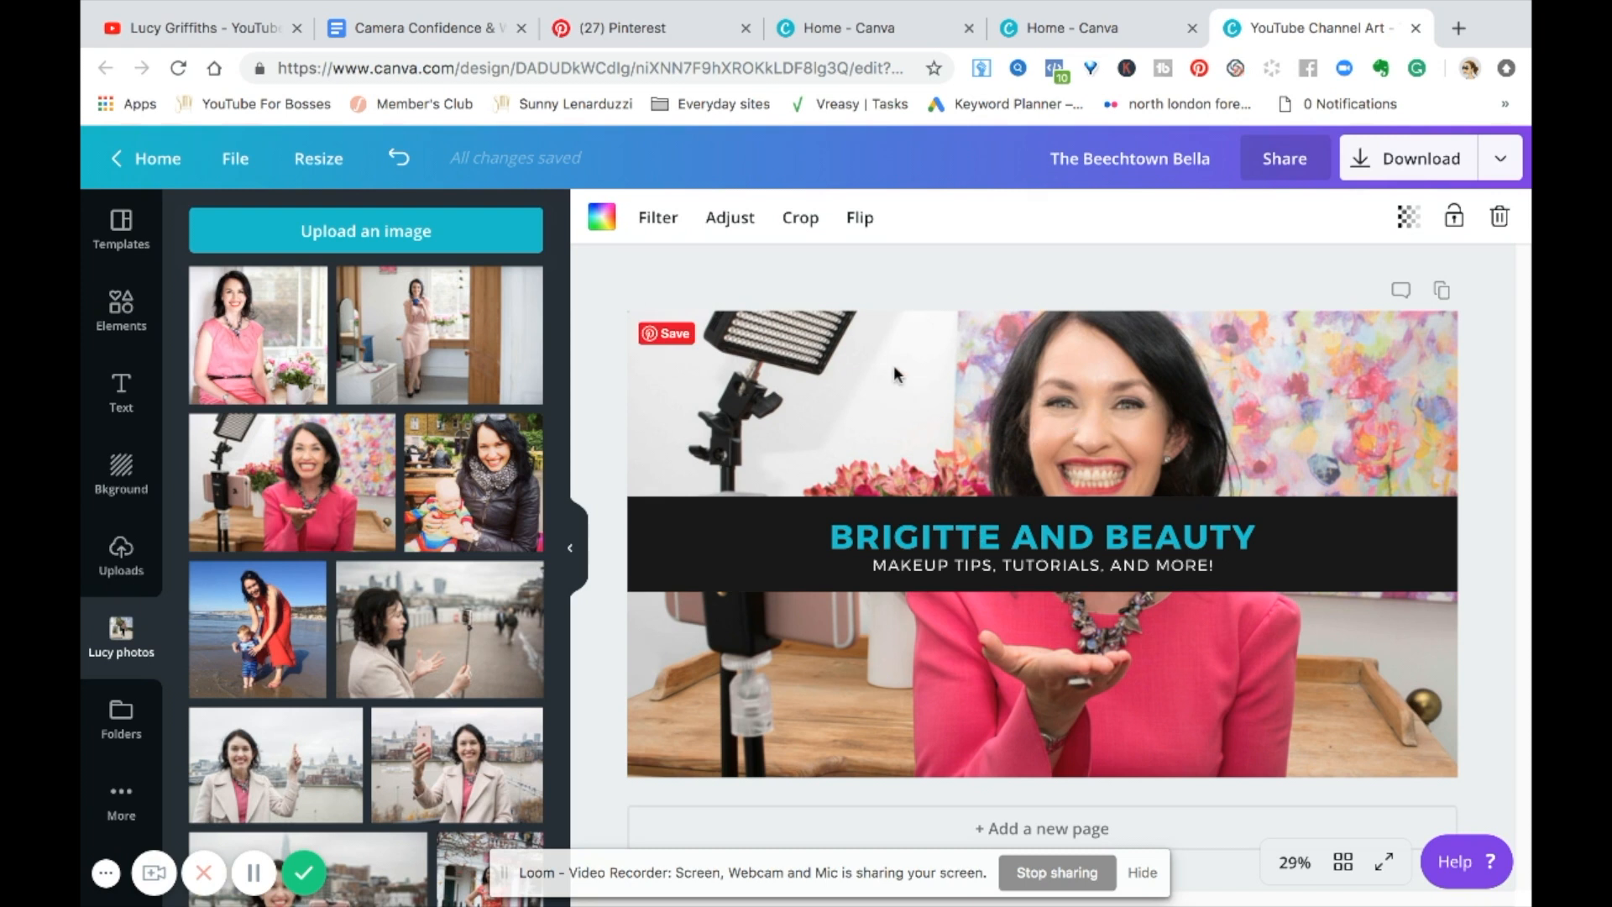
# Replace the banner title text with the creator's name
pyautogui.click(1010, 535)
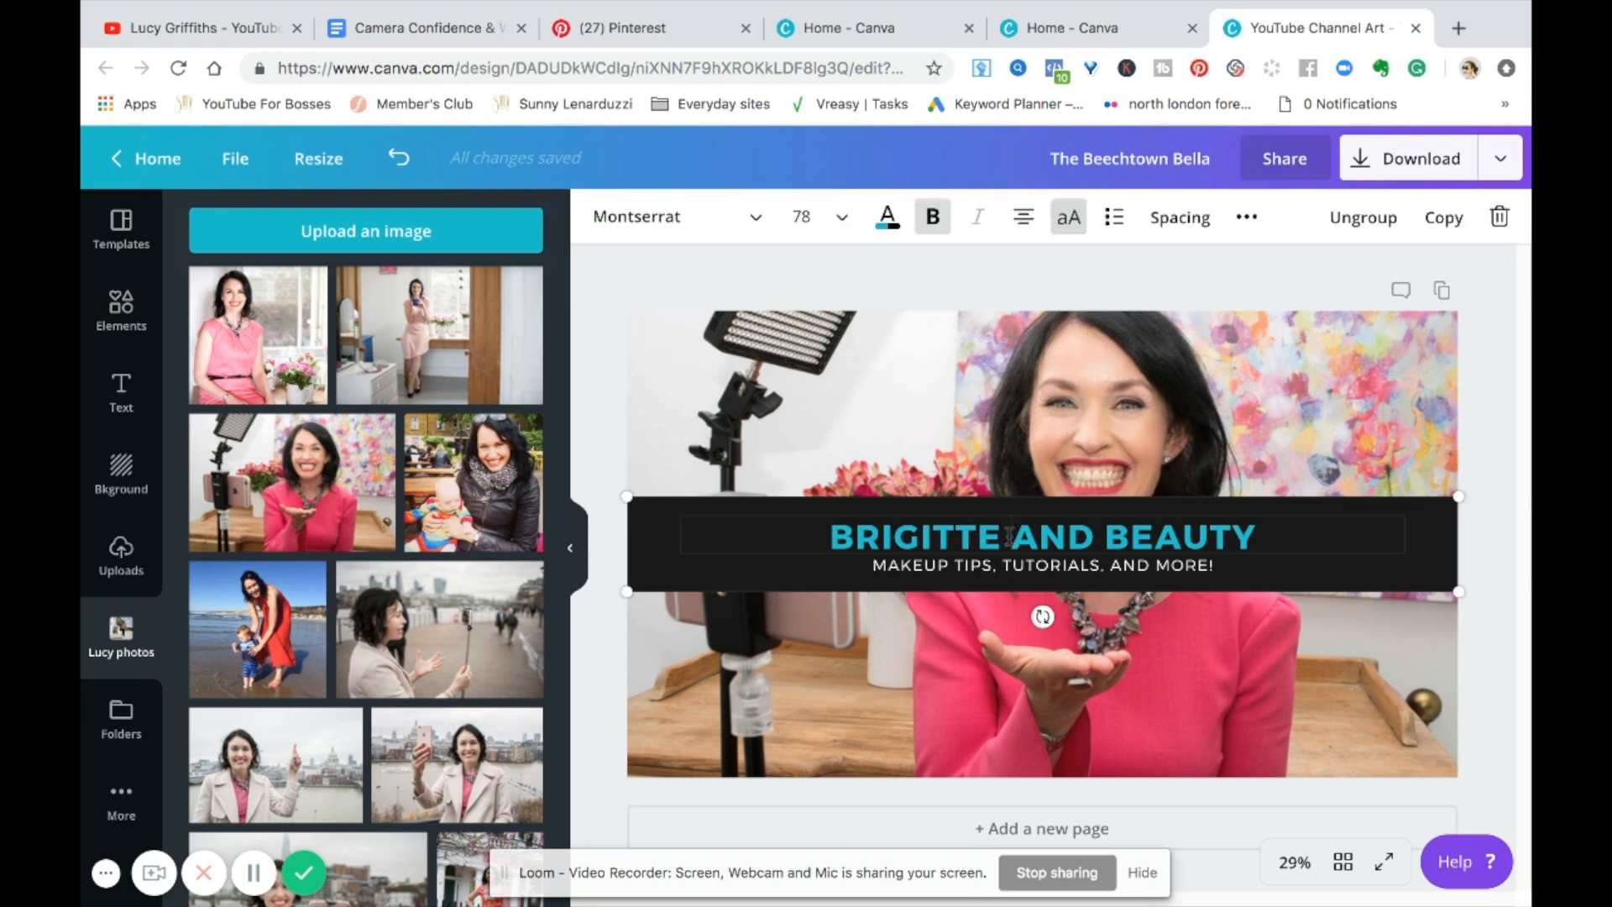
pyautogui.doubleClick(1056, 537)
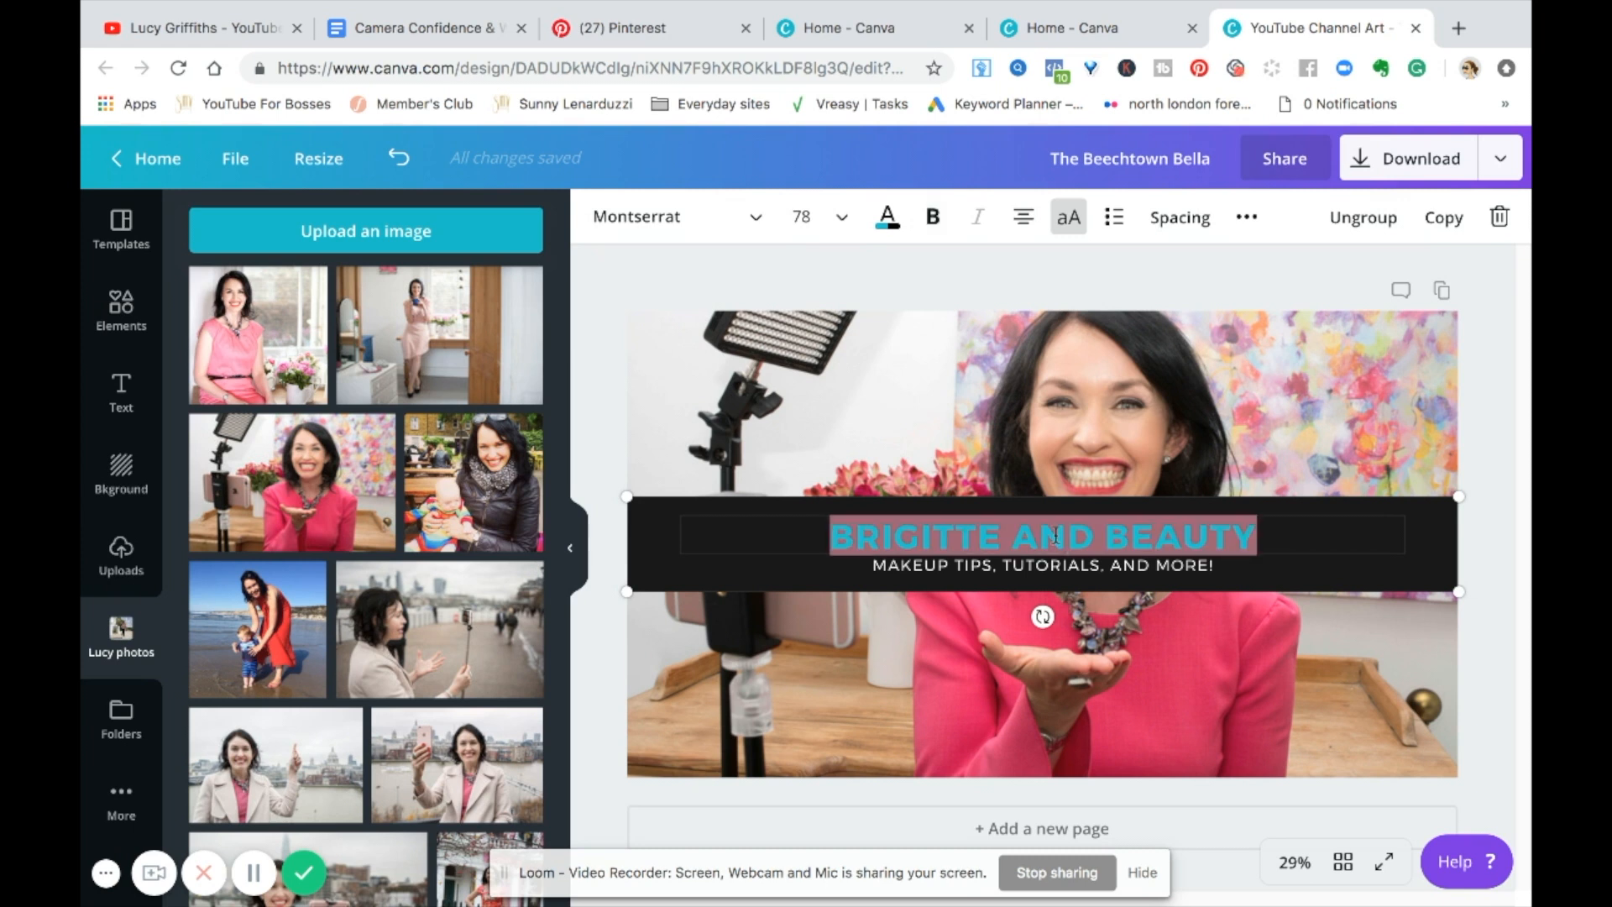
pyautogui.write('LUCYGRIFFITHS')
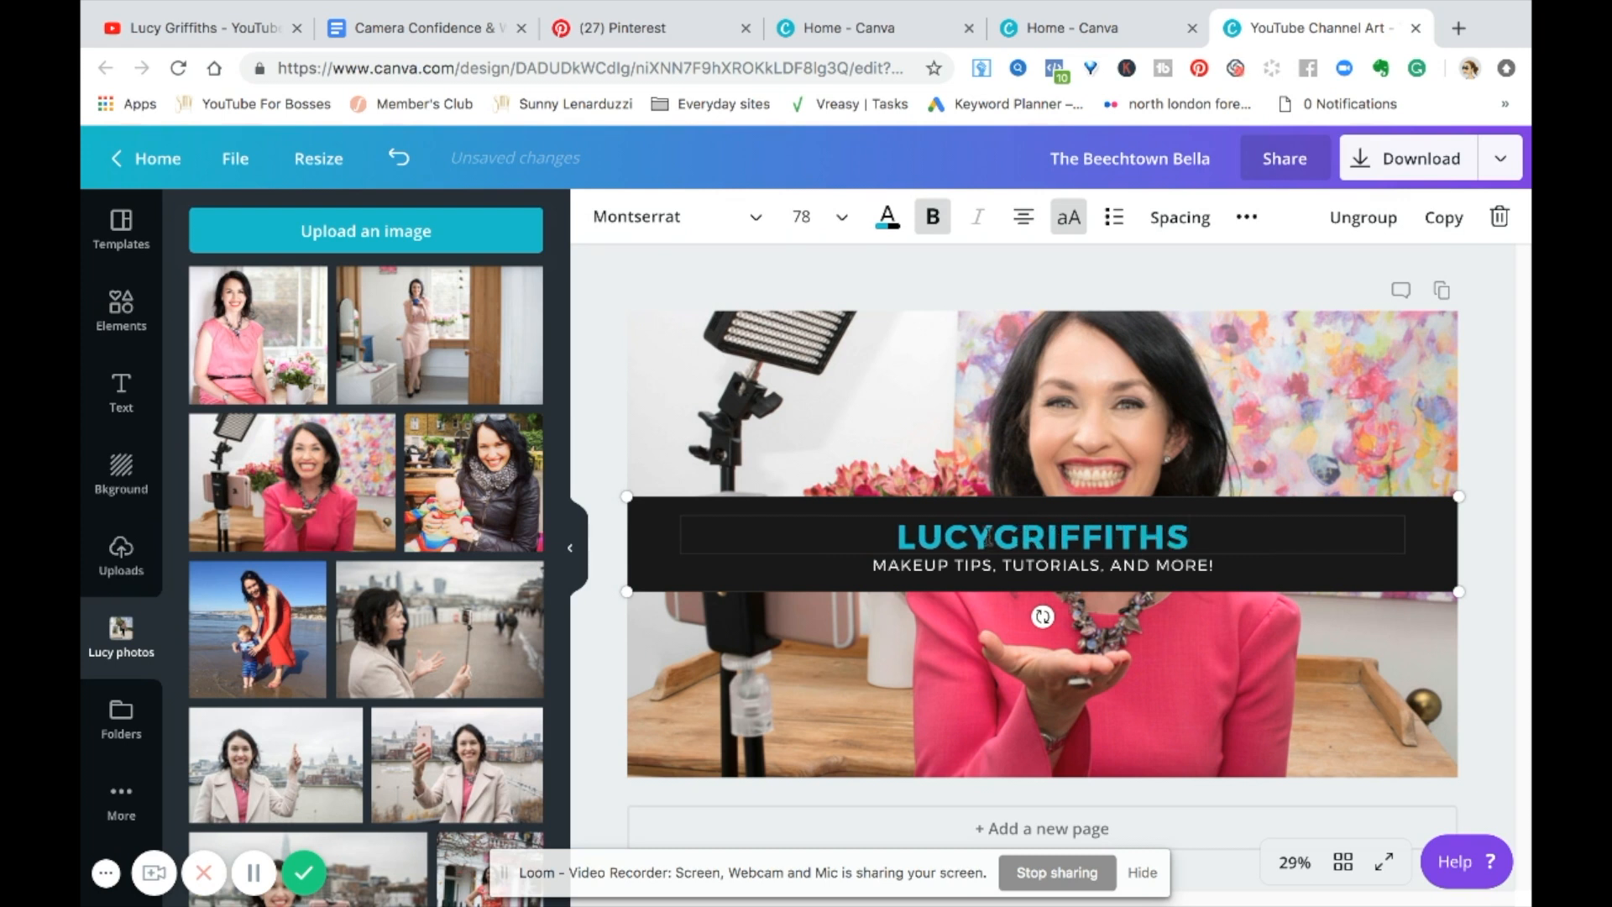
# Change the subtitle to 'NEW VIDEOS EVERY TUESDAY & THURSDAY'
pyautogui.click(981, 574)
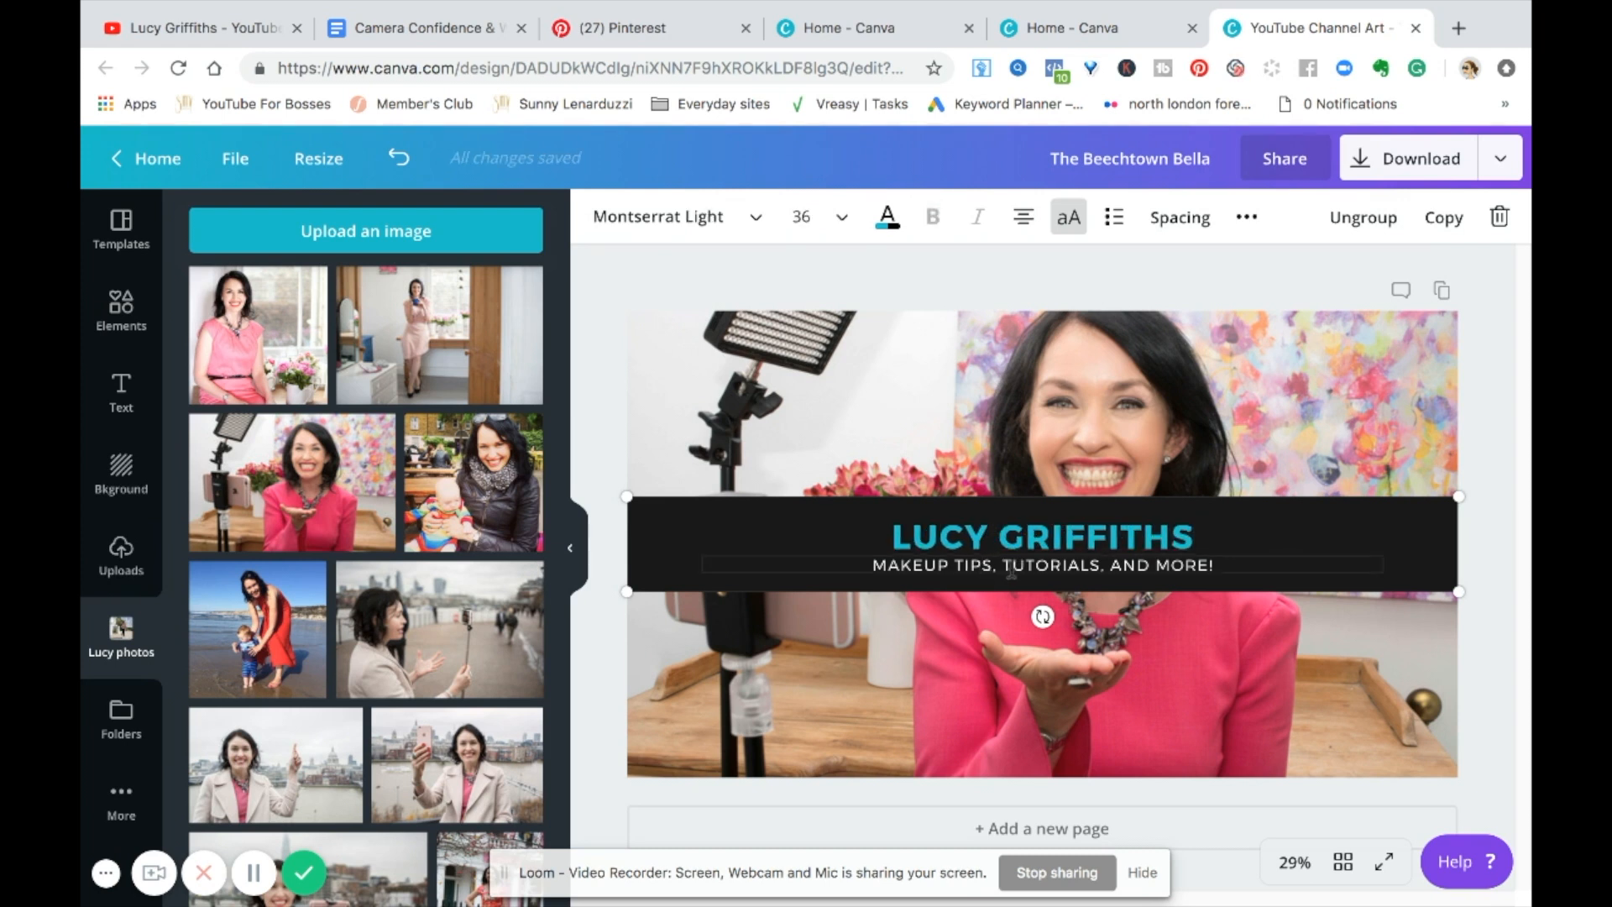
pyautogui.doubleClick(1012, 569)
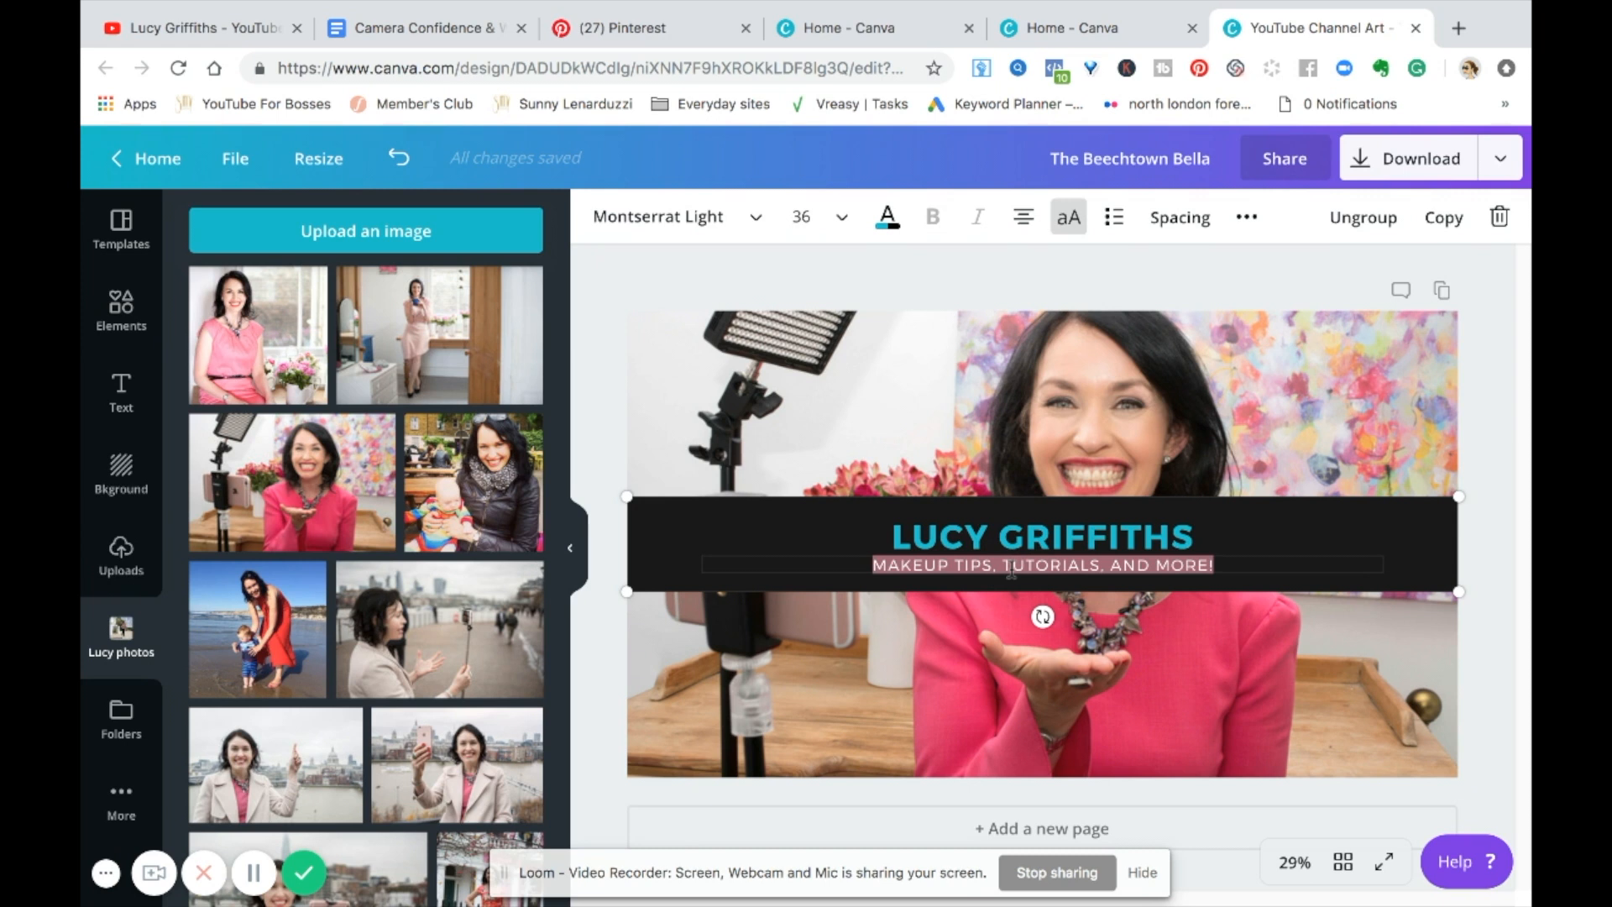
pyautogui.write('NEW VIDE')
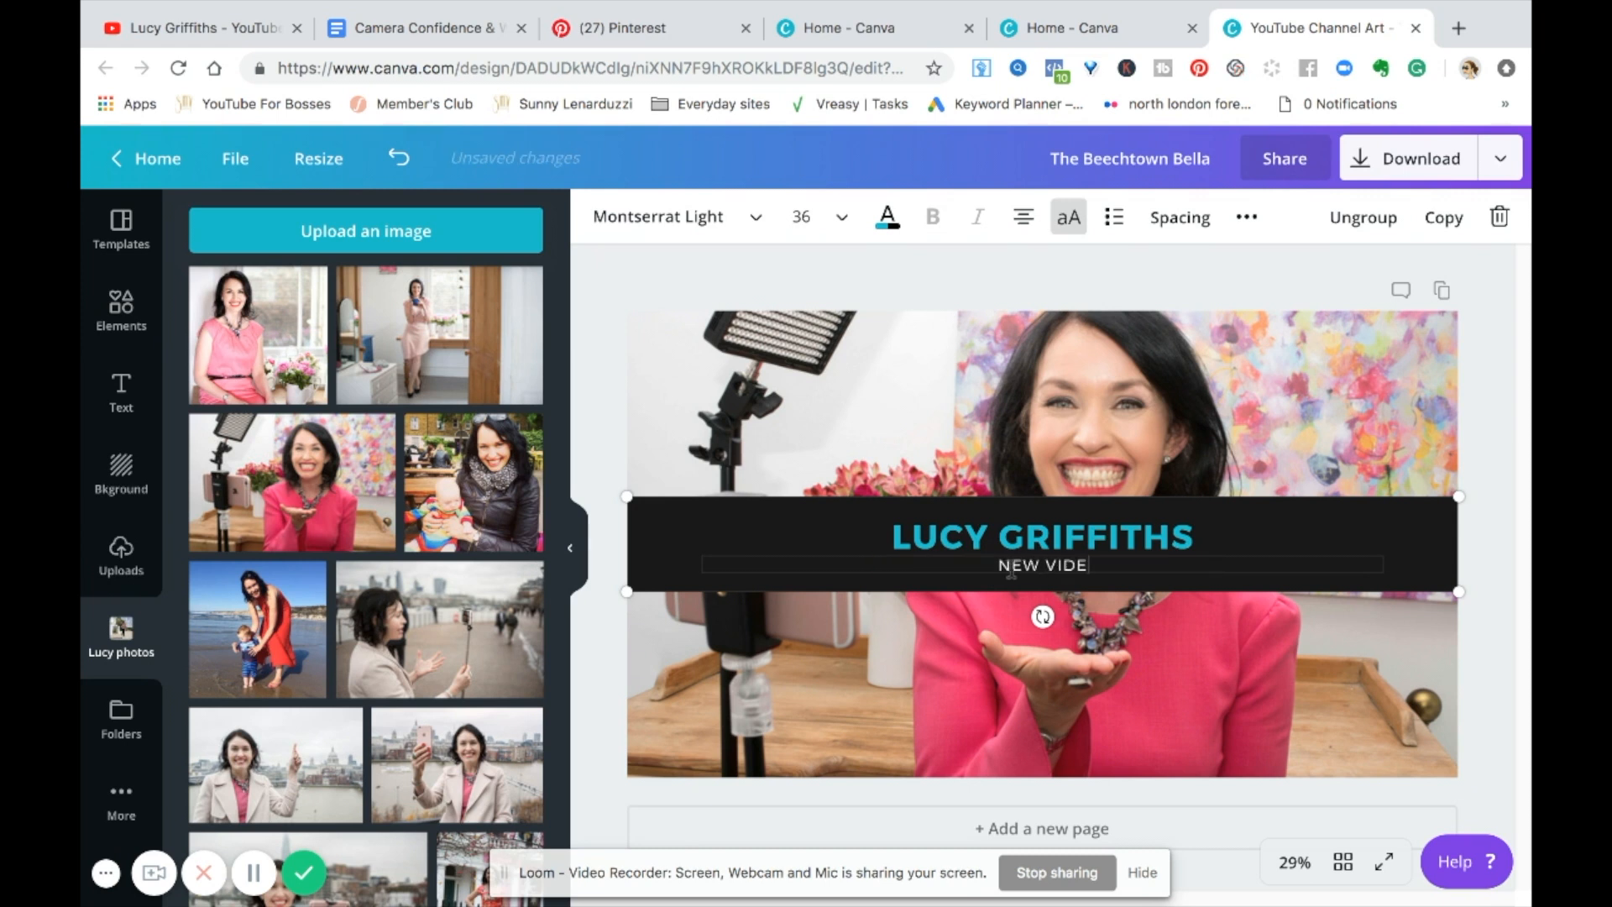
pyautogui.write('OS EVE')
pyautogui.press('BackSpace')
pyautogui.press('BackSpace')
pyautogui.write('EVER')
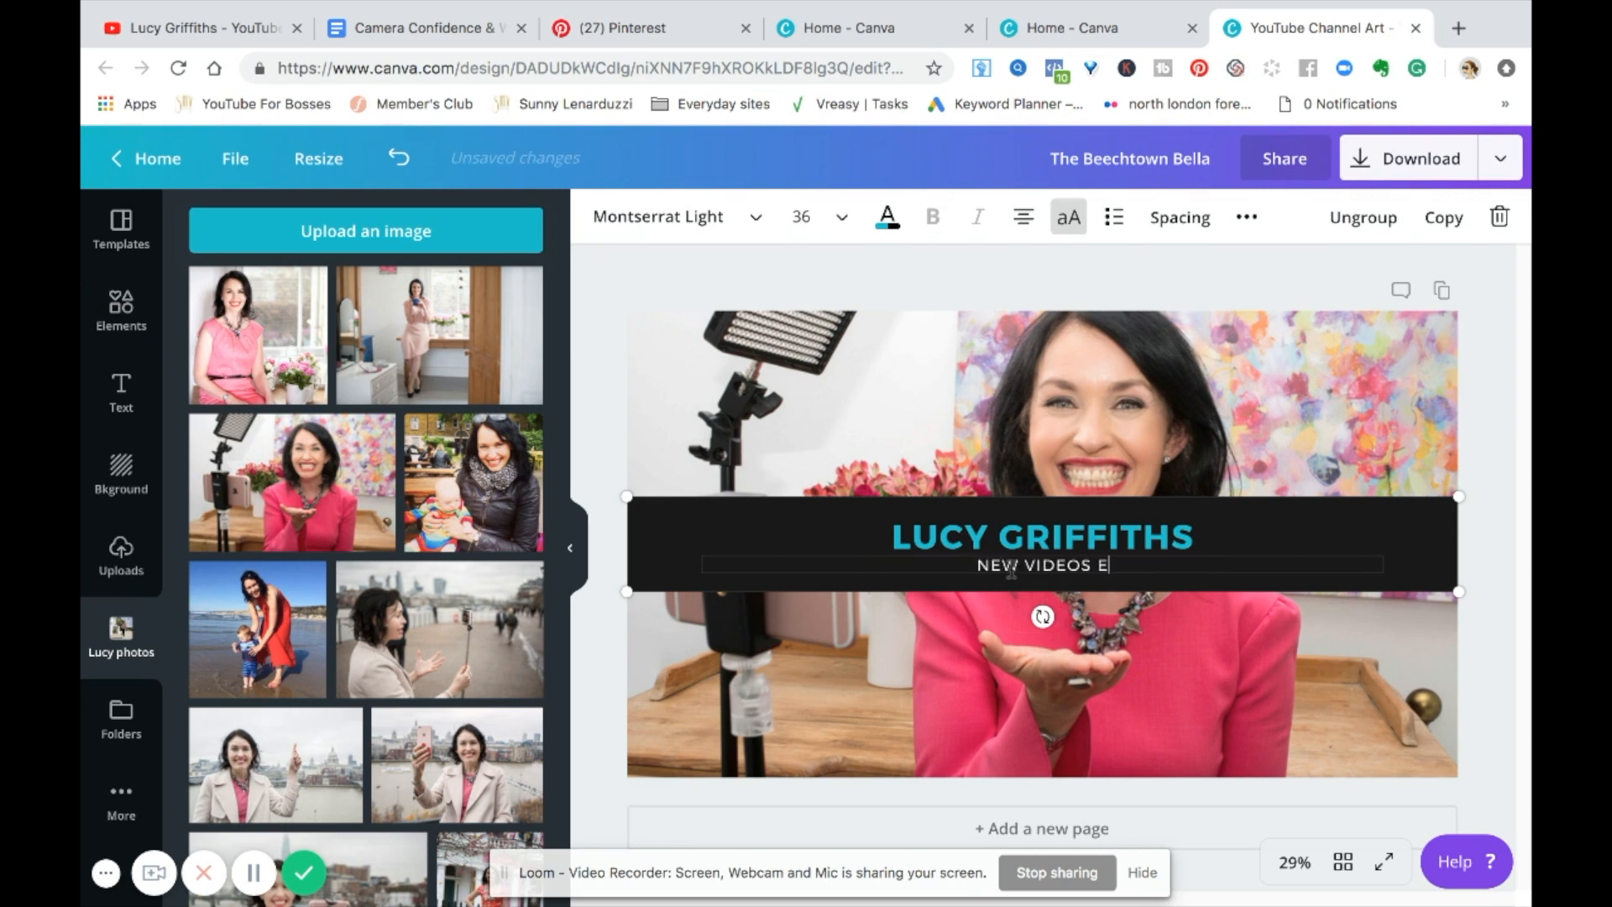
pyautogui.write('Y TUE')
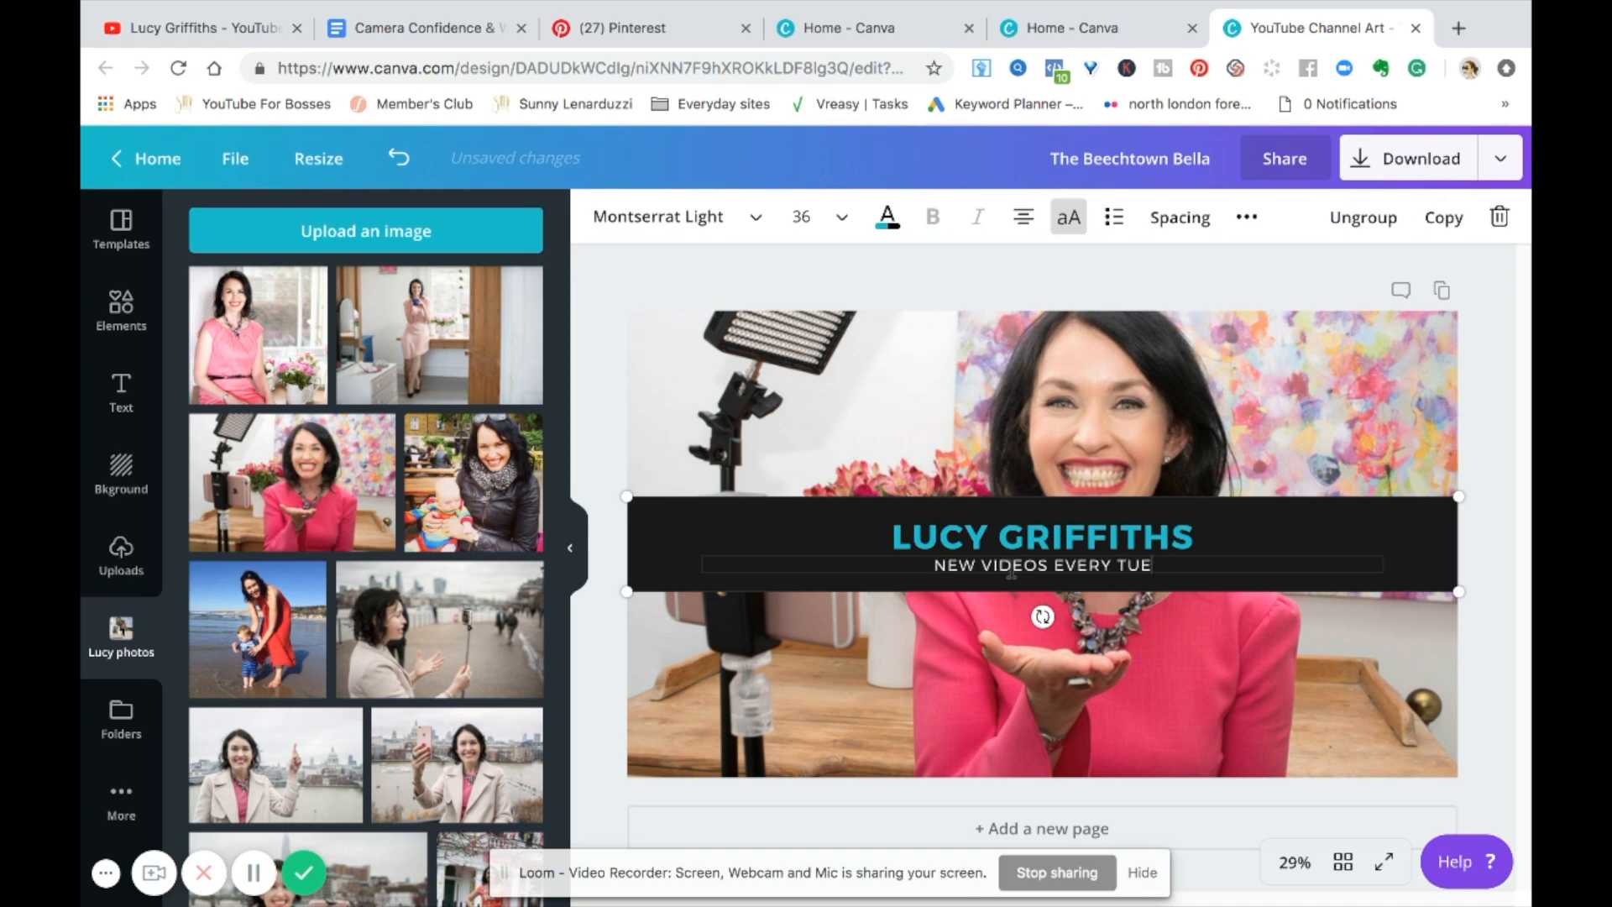
pyautogui.write('SDAY & THURSDAY')
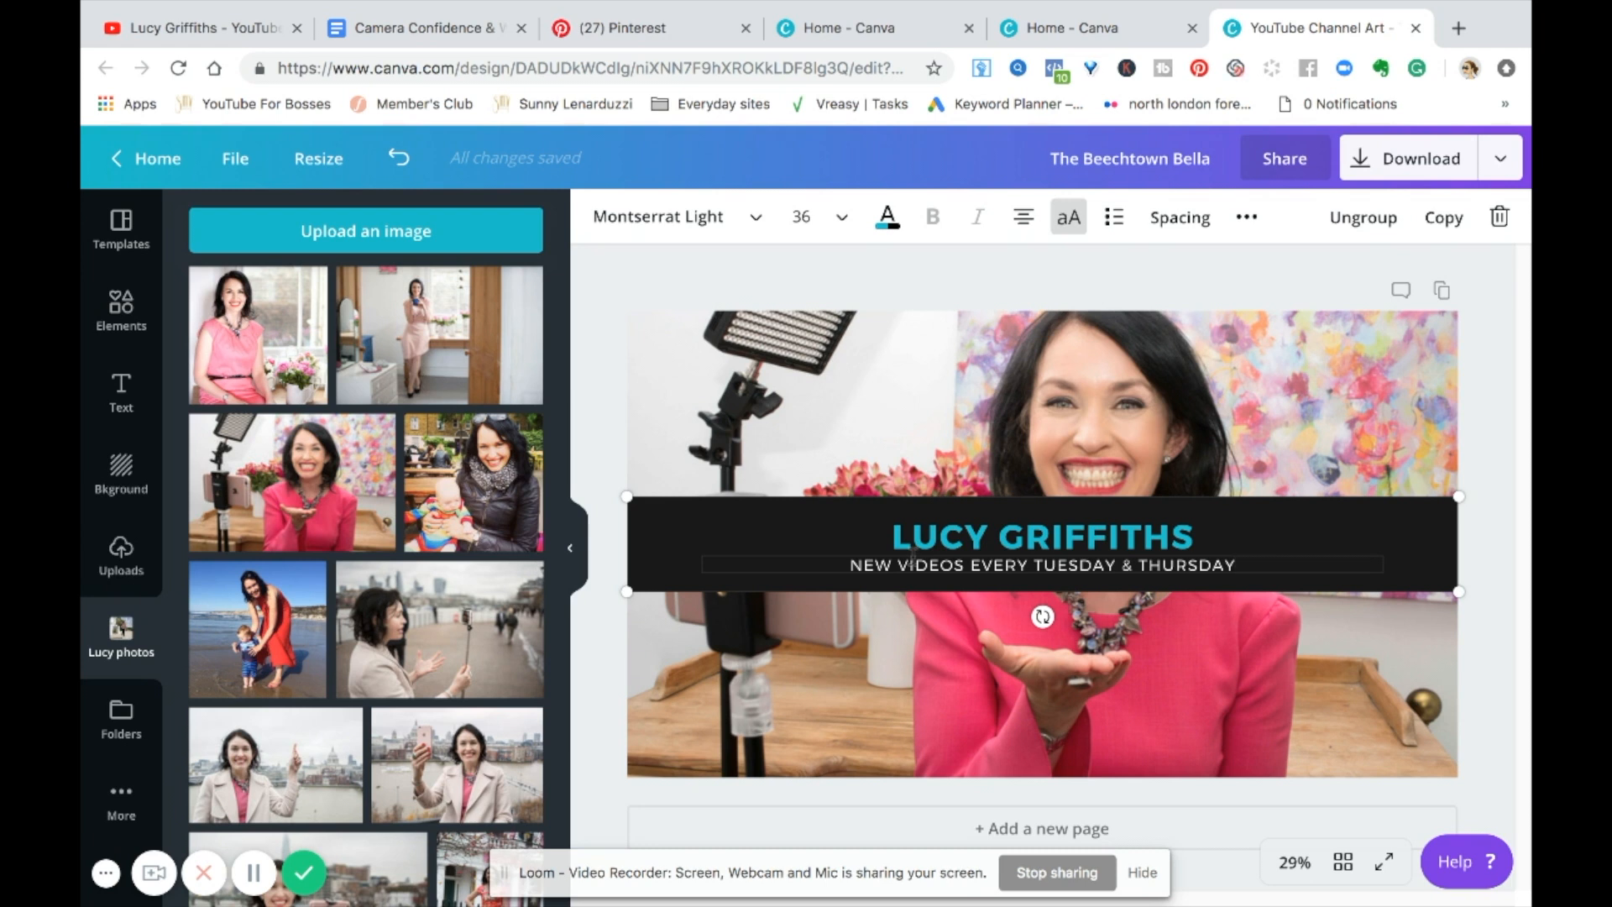
pyautogui.click(1082, 535)
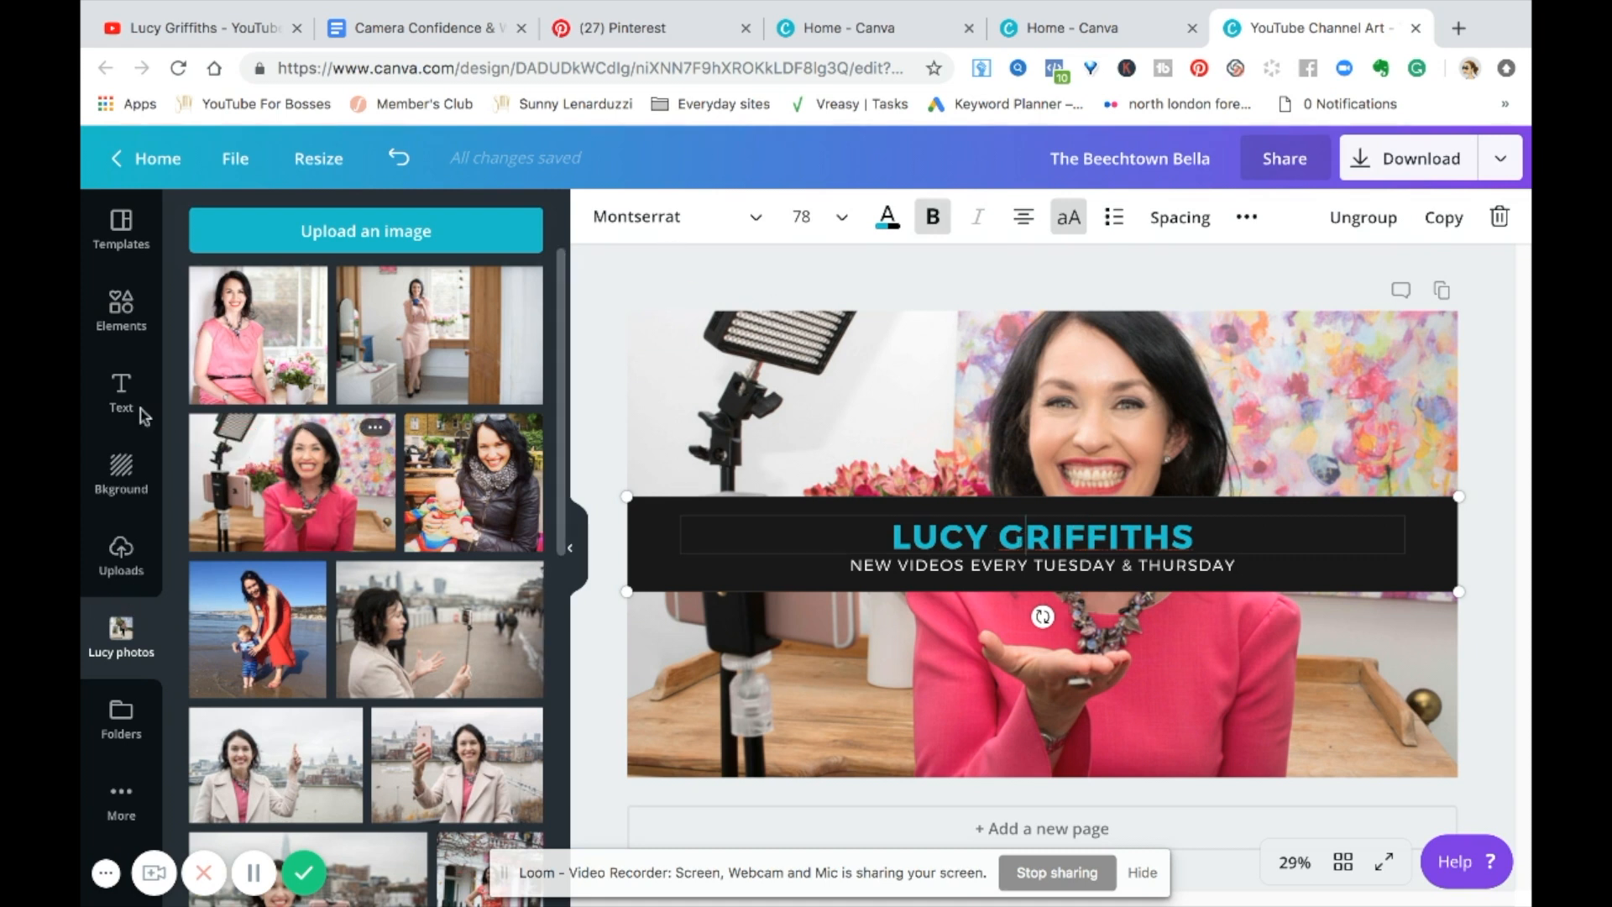
# Glance at the font list, then make the name title red
pyautogui.click(715, 228)
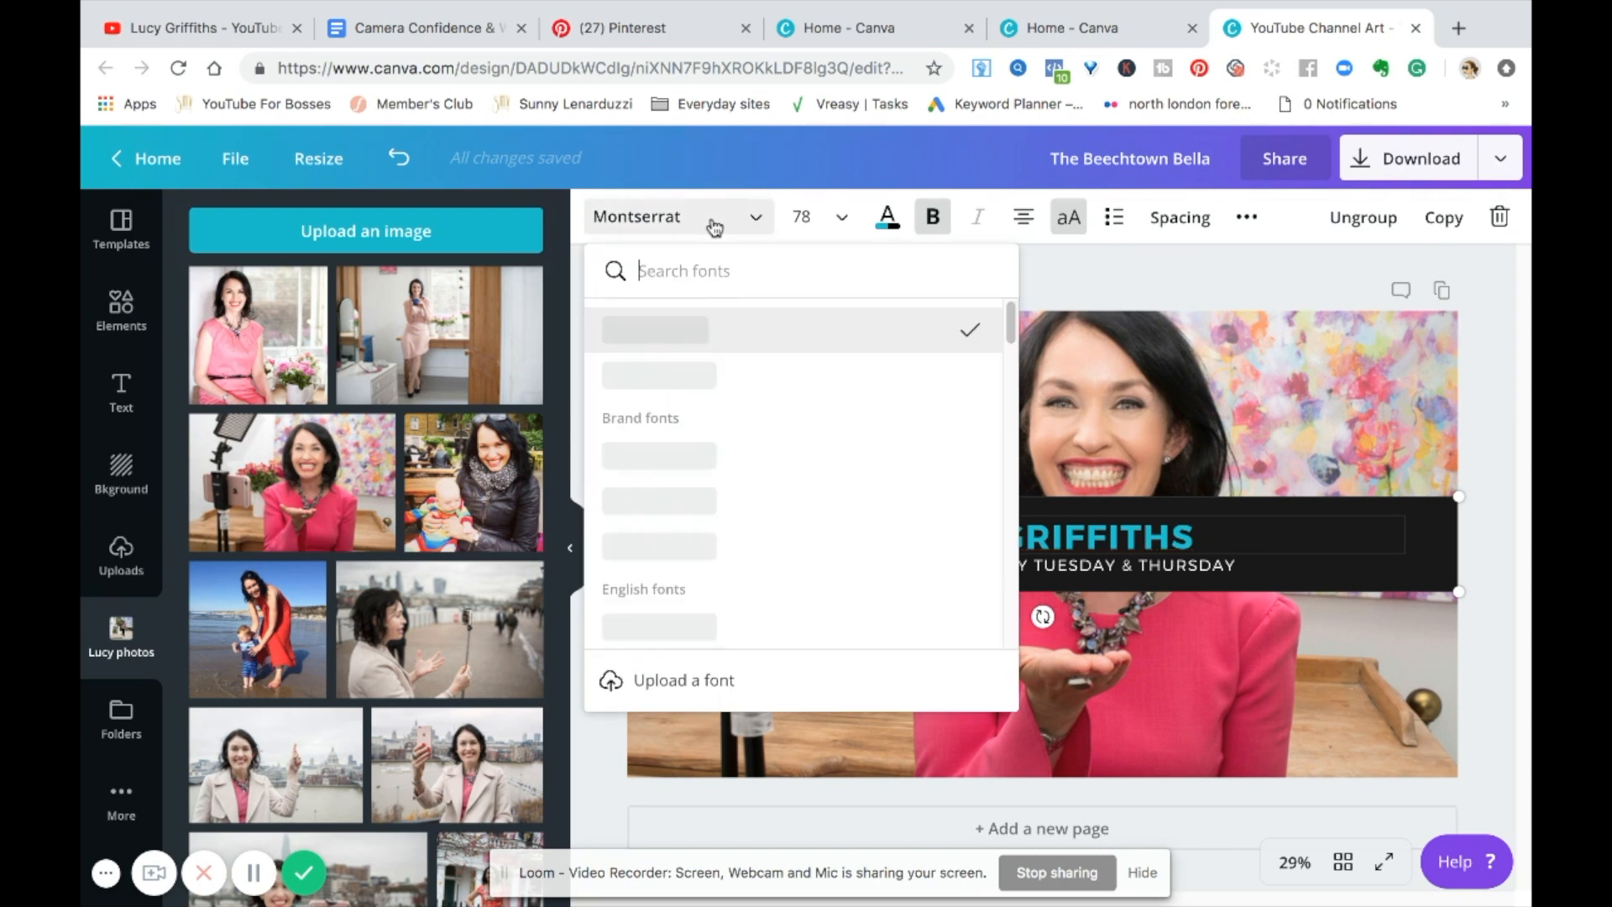
pyautogui.click(1072, 290)
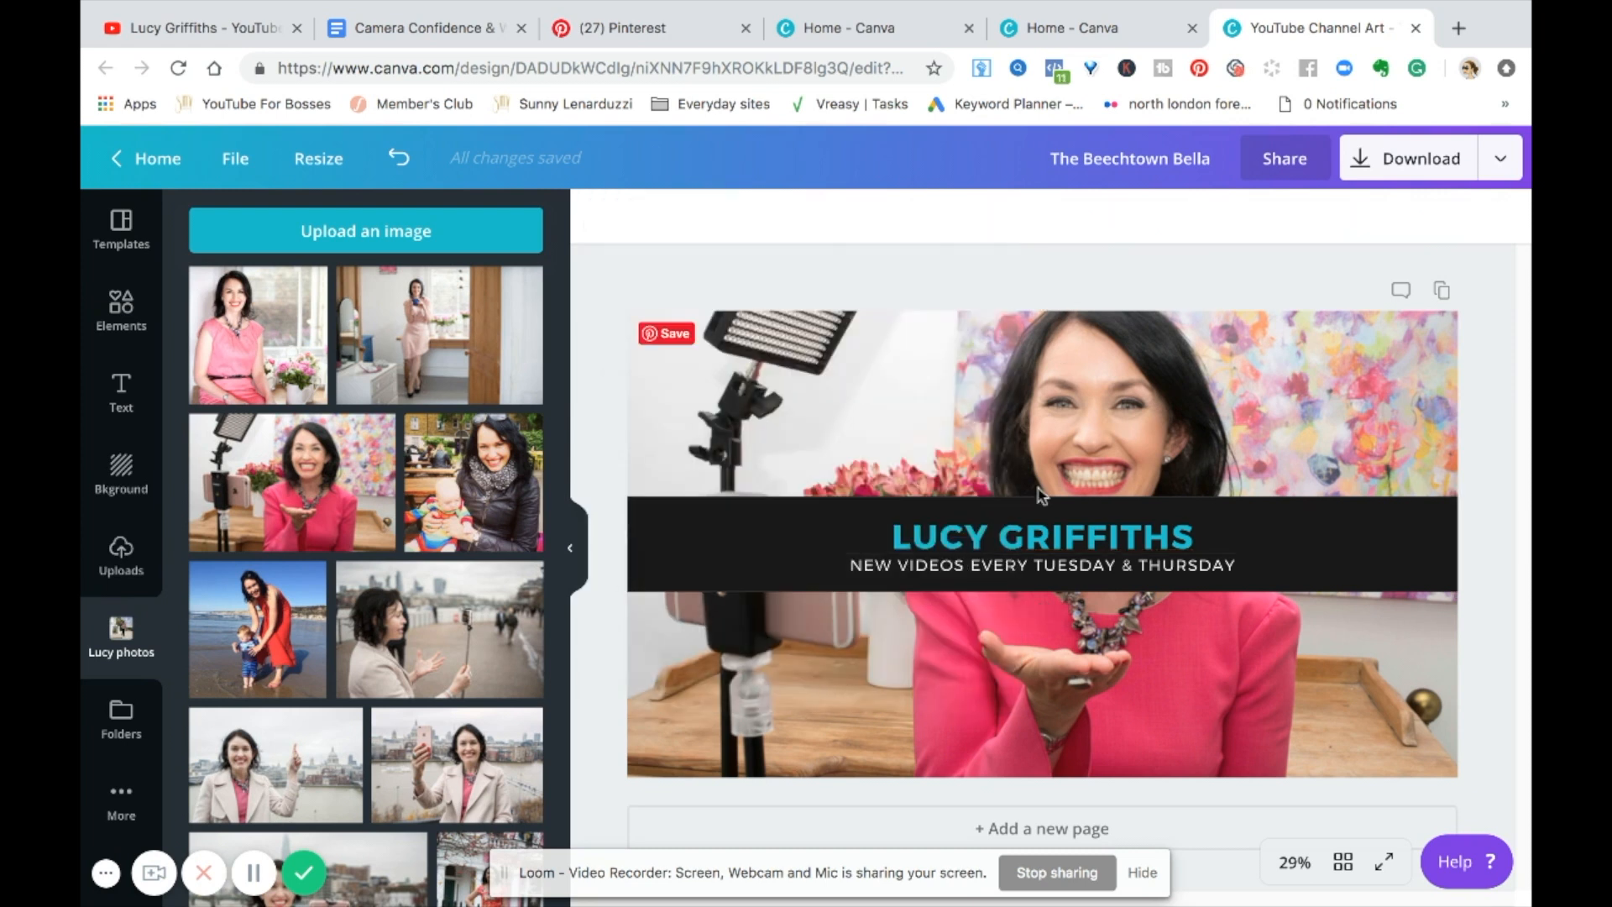
pyautogui.click(1036, 533)
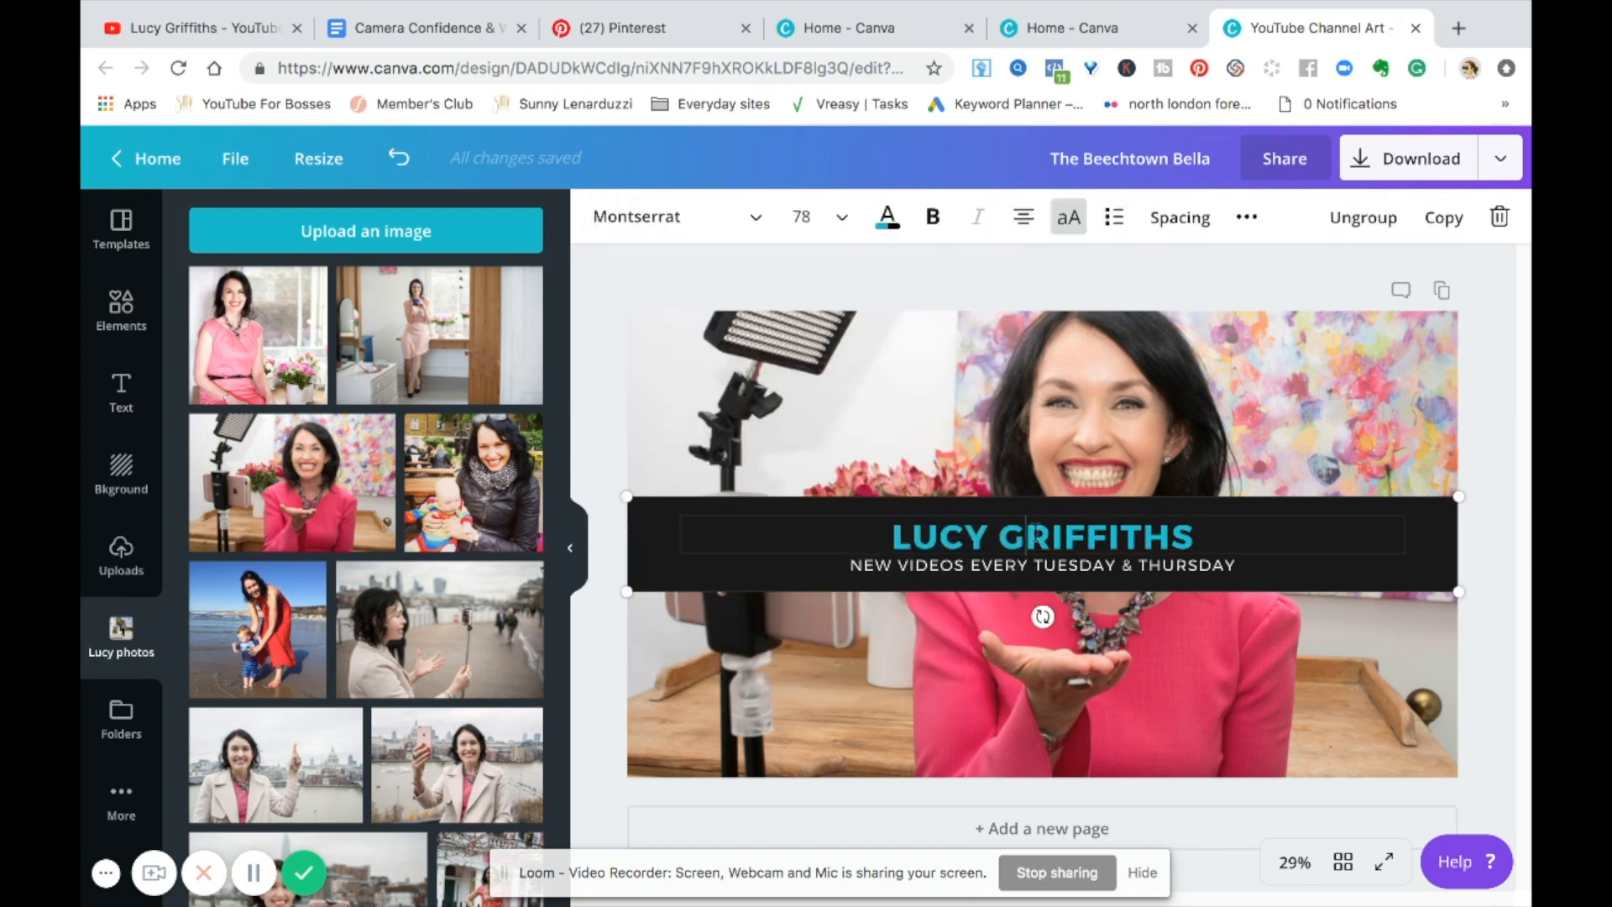
pyautogui.click(888, 216)
pyautogui.click(337, 388)
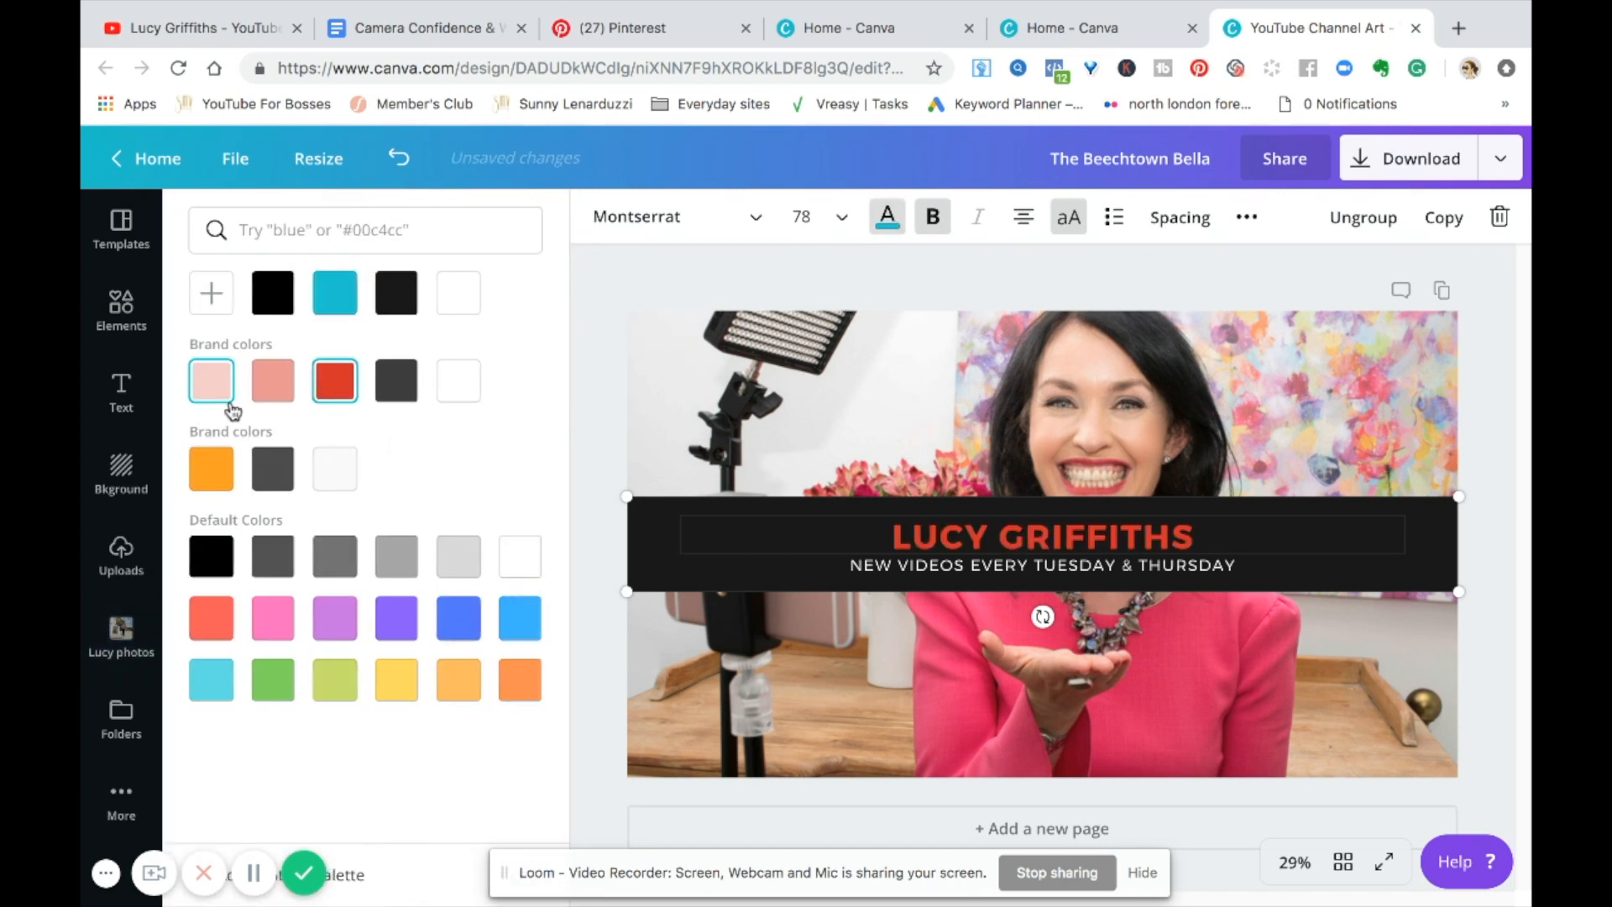
pyautogui.click(687, 562)
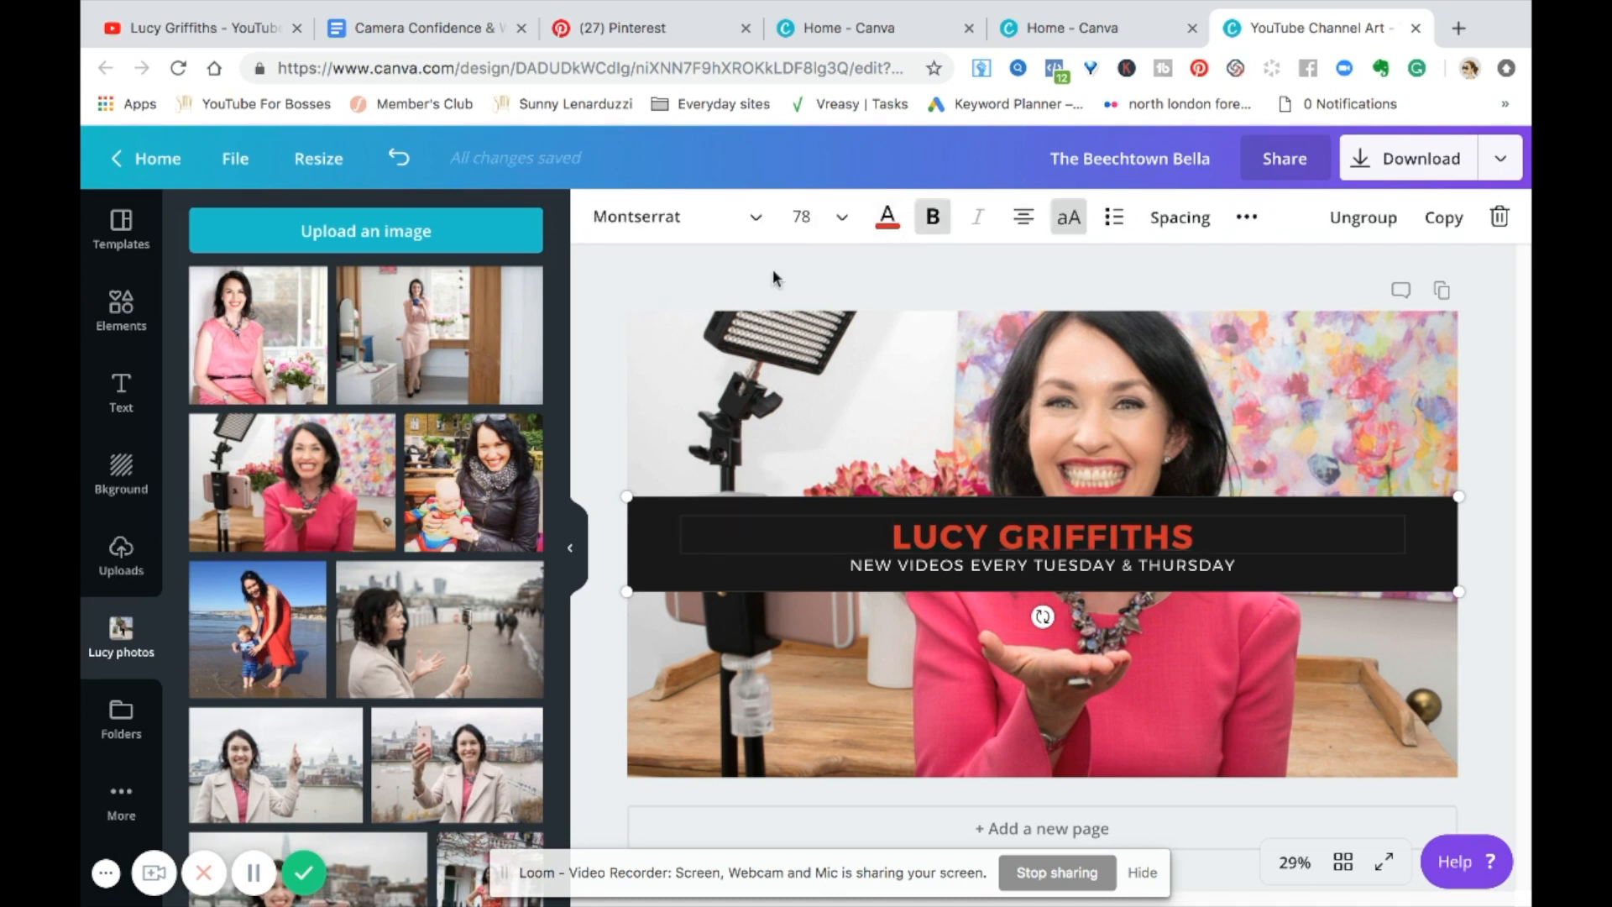
# Turn the black band pale pink and the tagline dark grey
pyautogui.click(1425, 529)
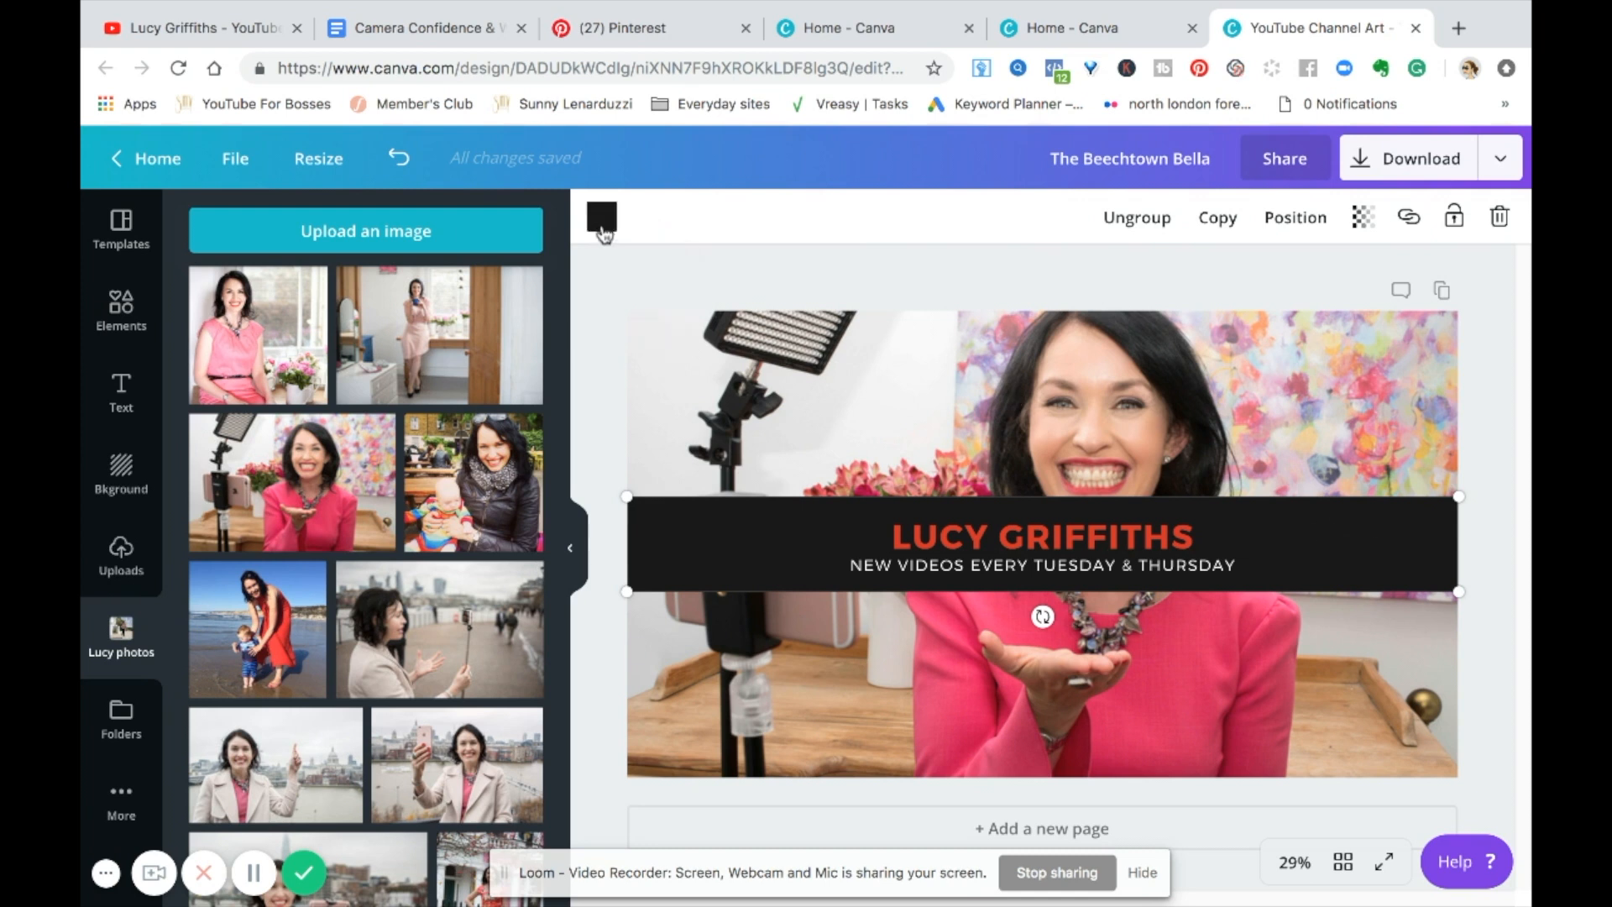
pyautogui.click(602, 217)
pyautogui.click(223, 395)
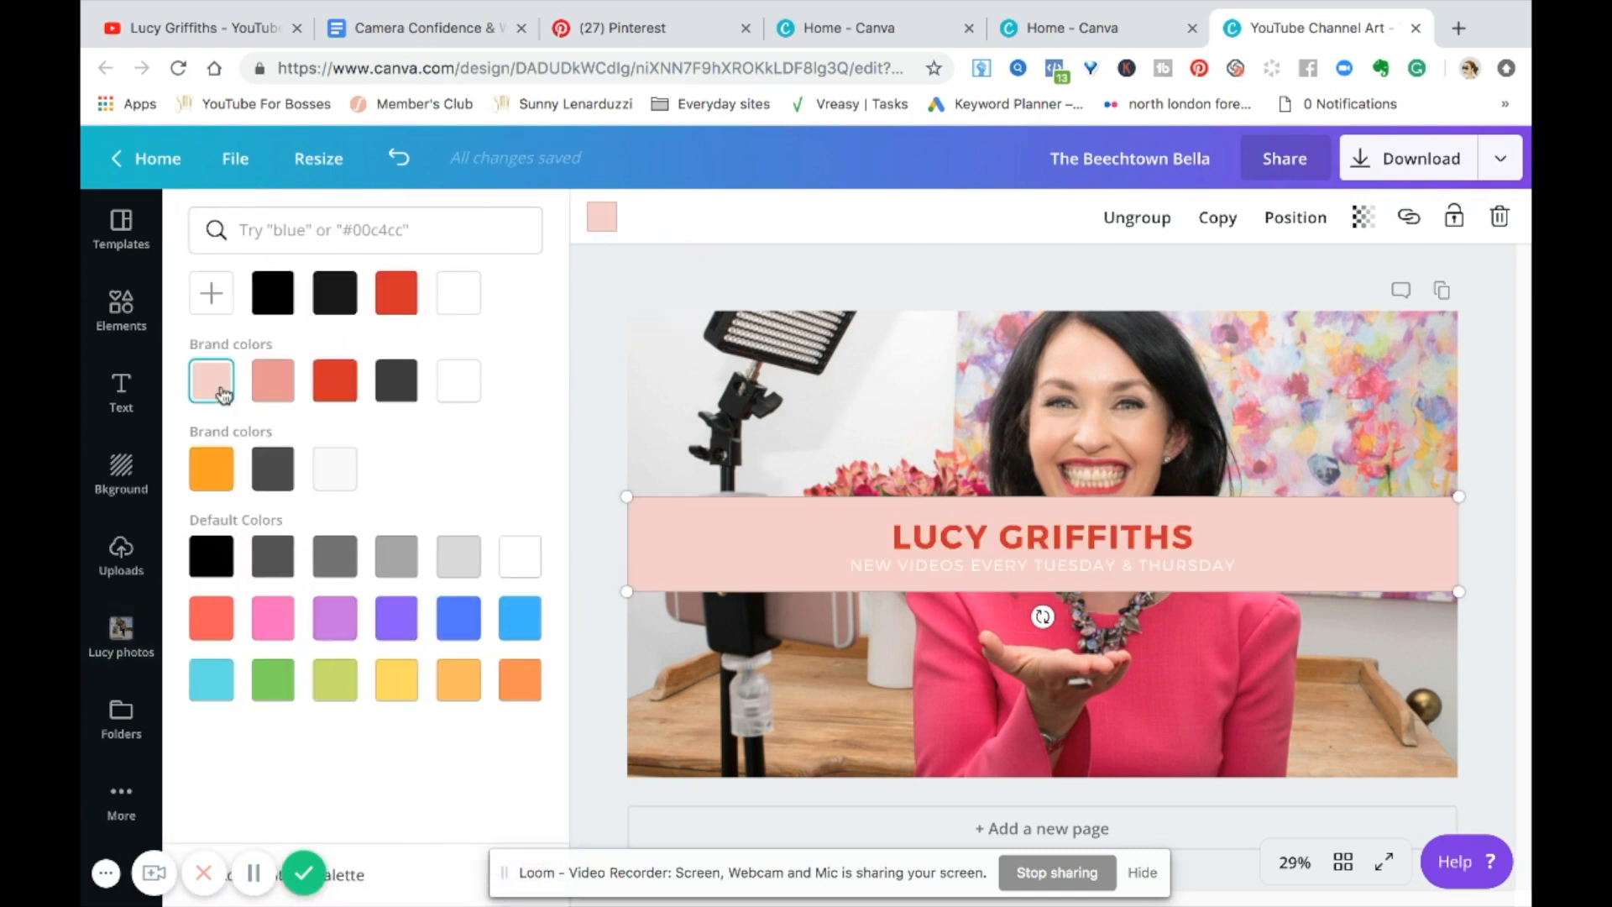
pyautogui.click(957, 572)
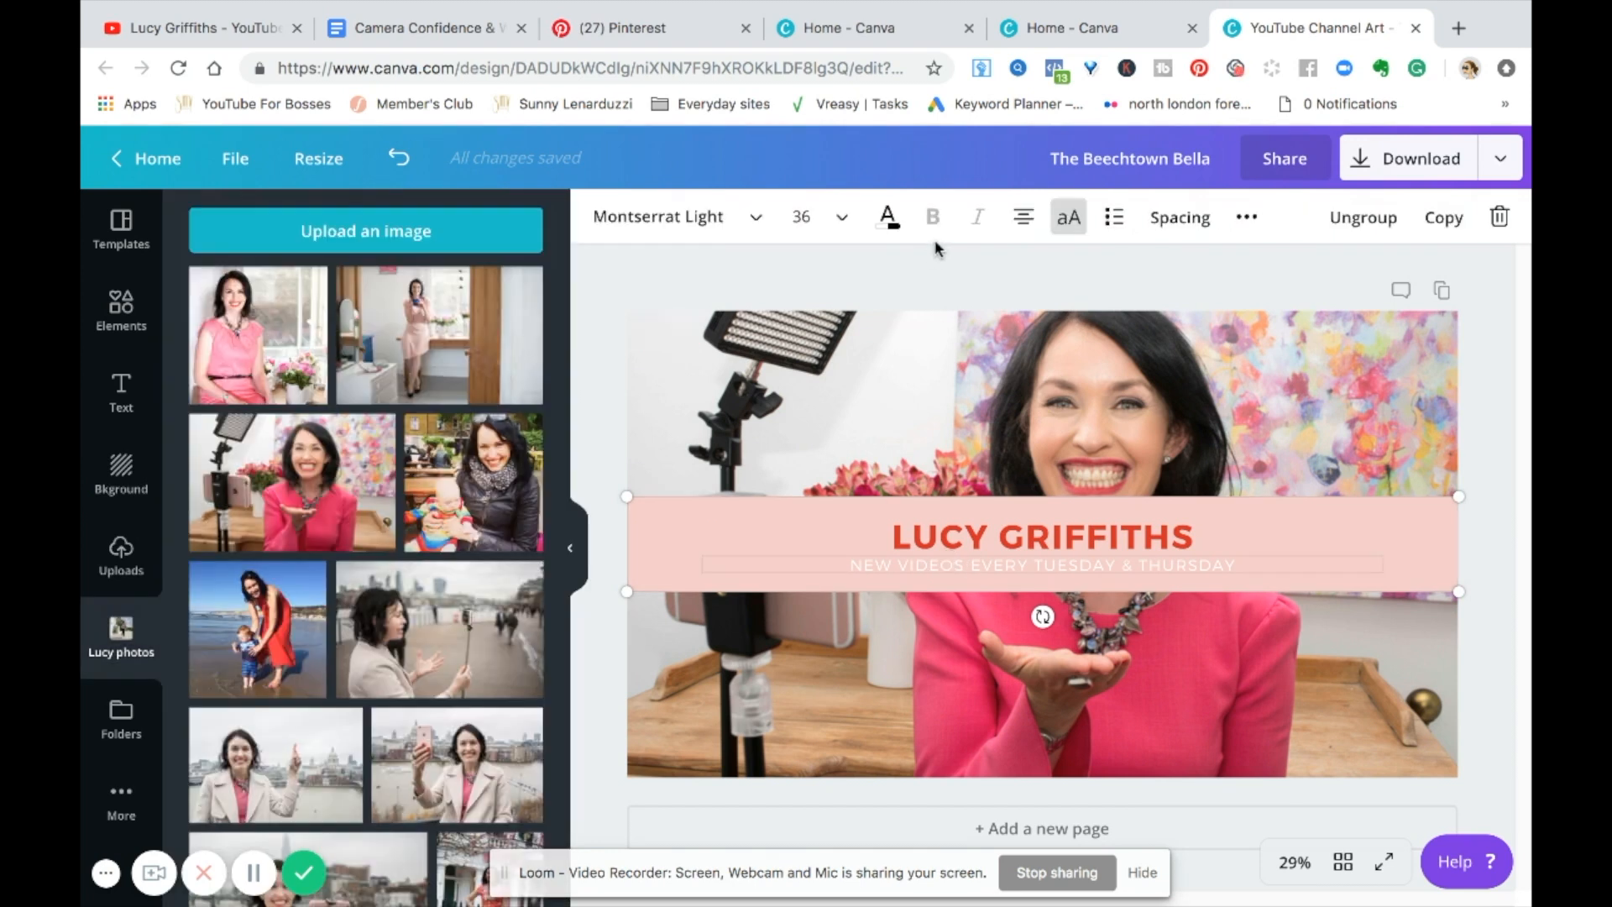
pyautogui.click(887, 217)
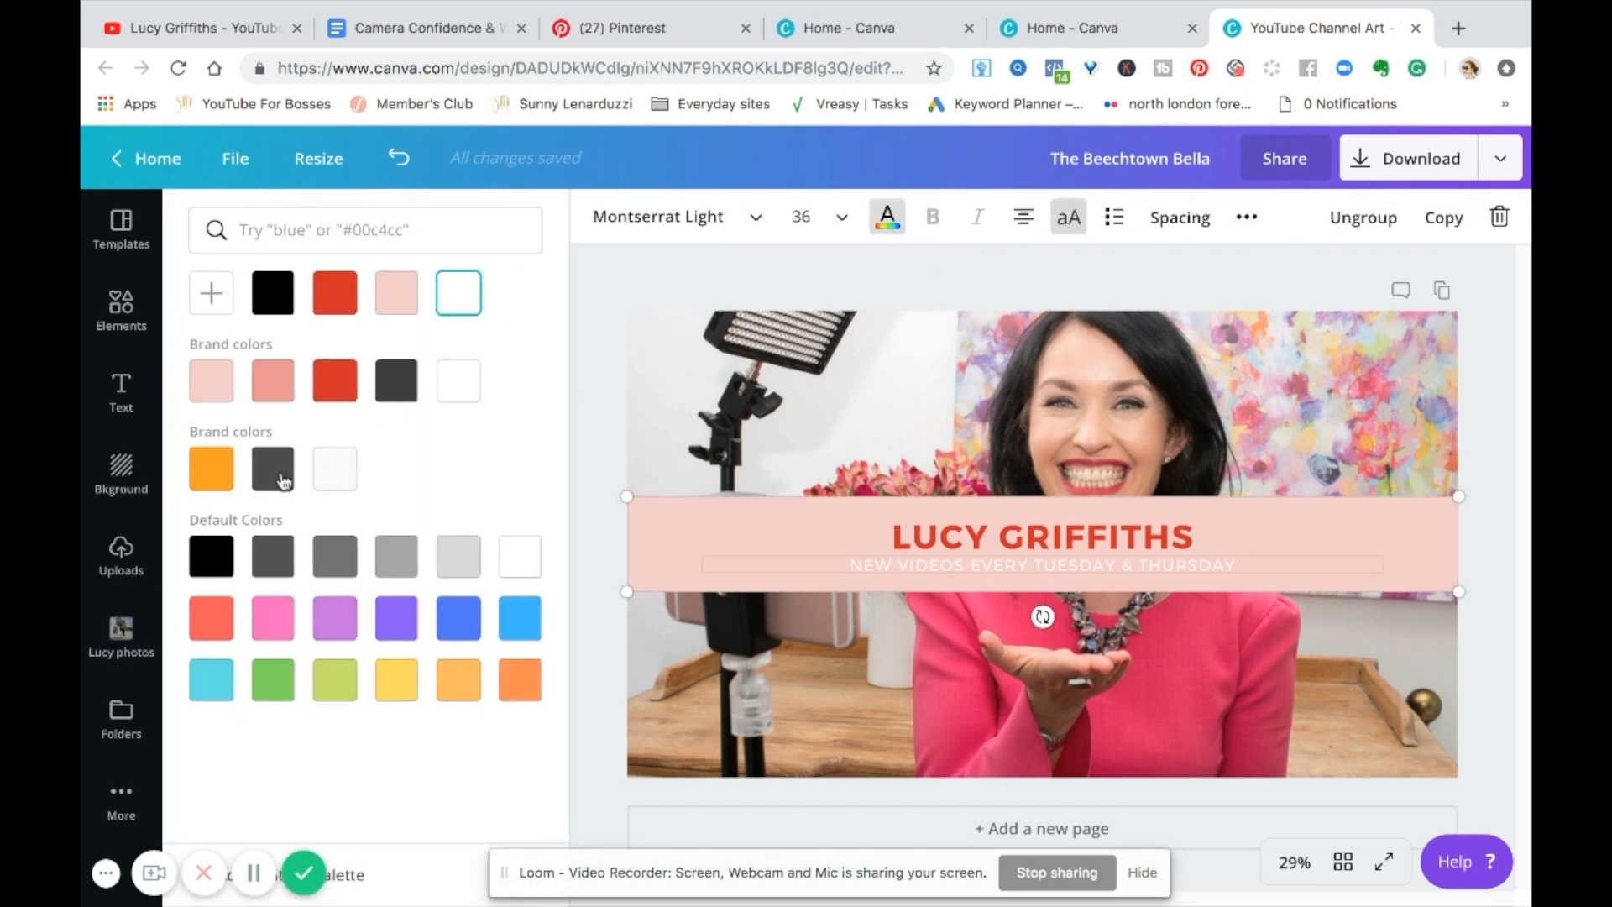
pyautogui.click(400, 398)
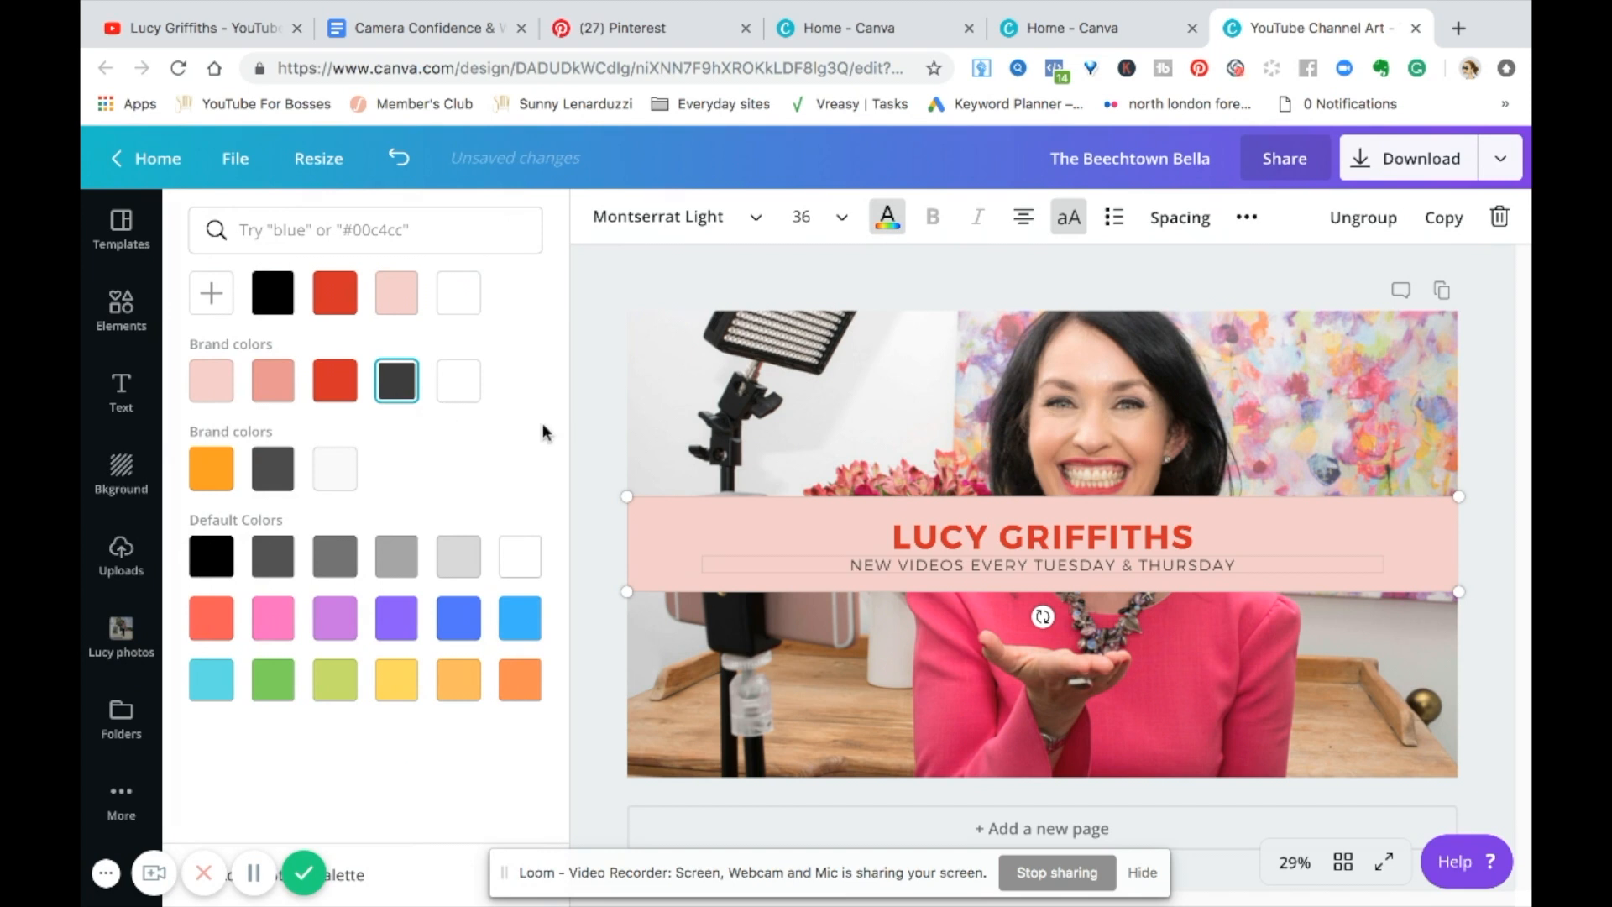
# Change the name title colour to salmon
pyautogui.click(921, 537)
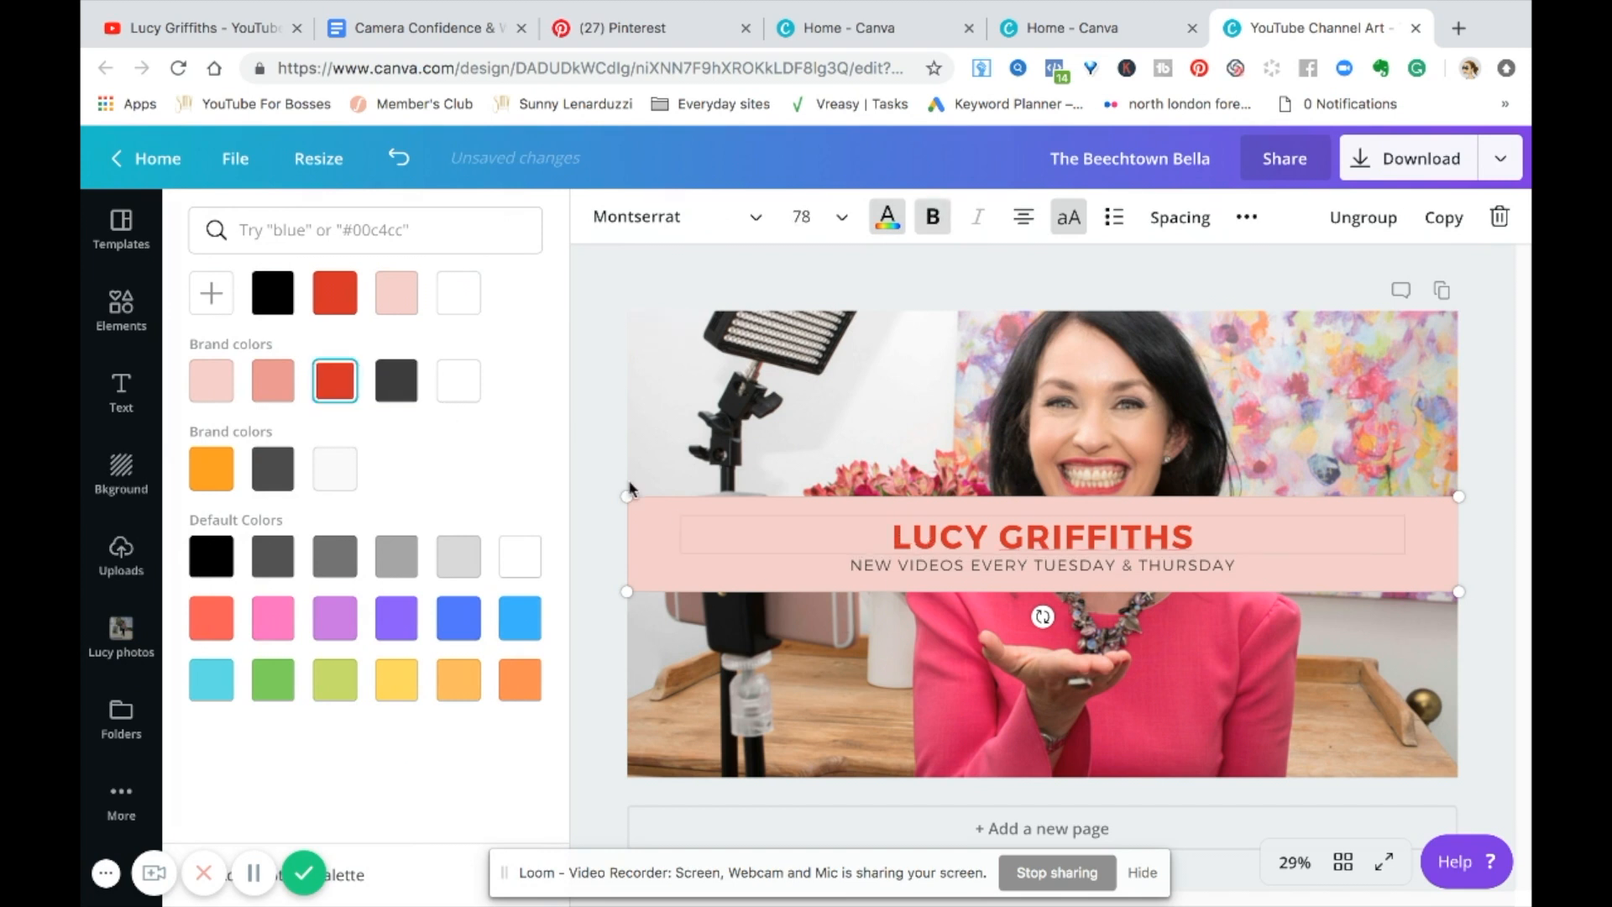
pyautogui.click(276, 383)
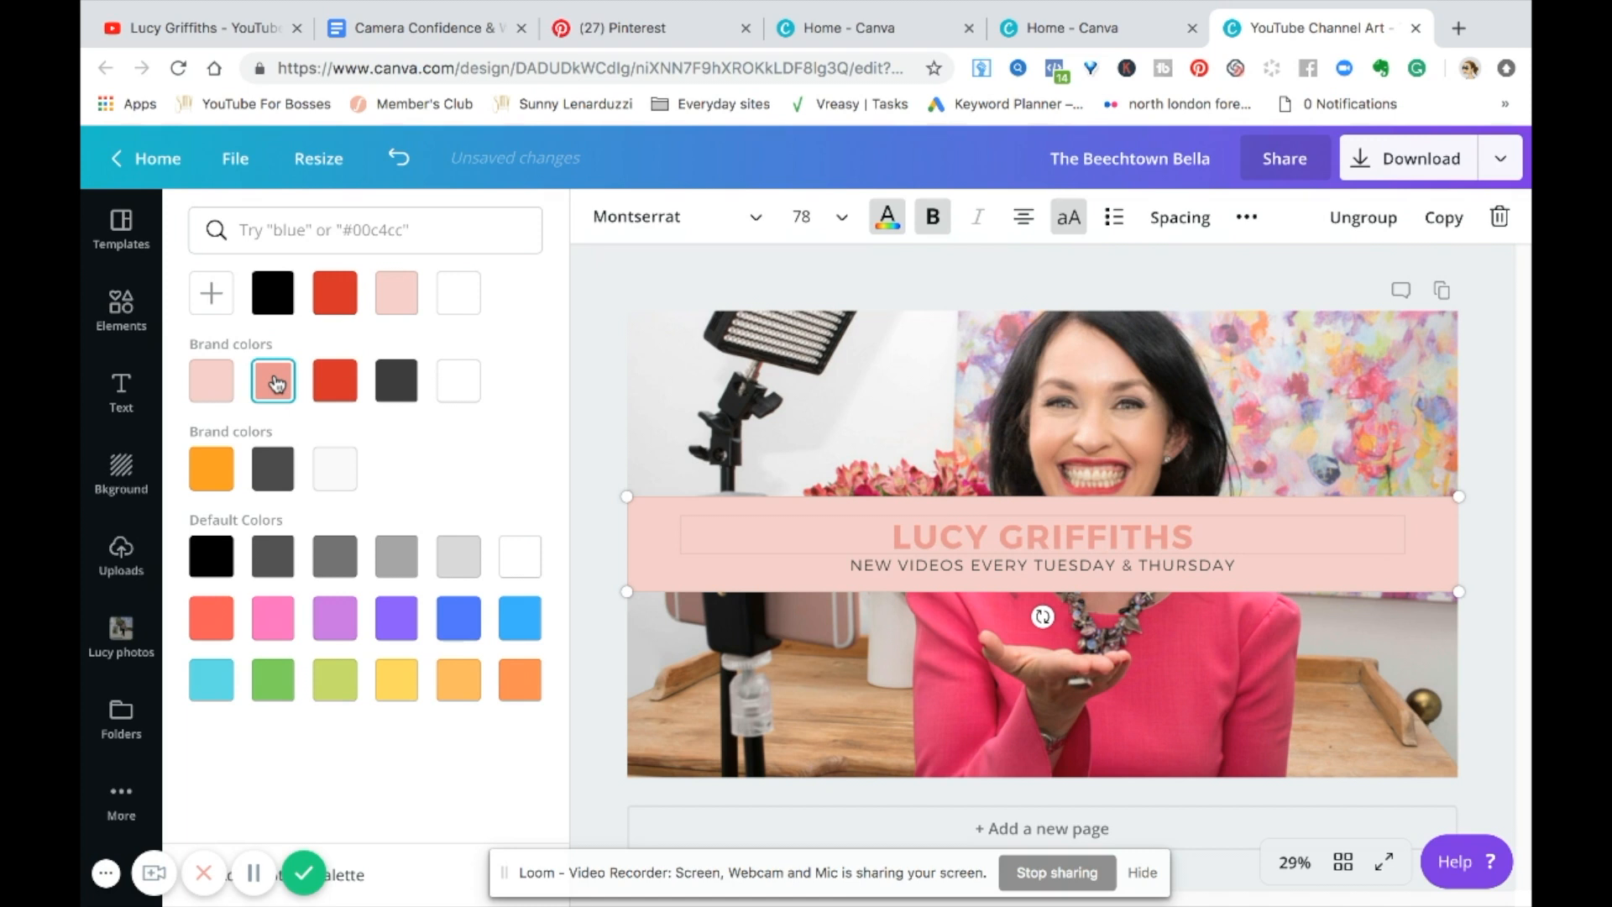
pyautogui.click(600, 435)
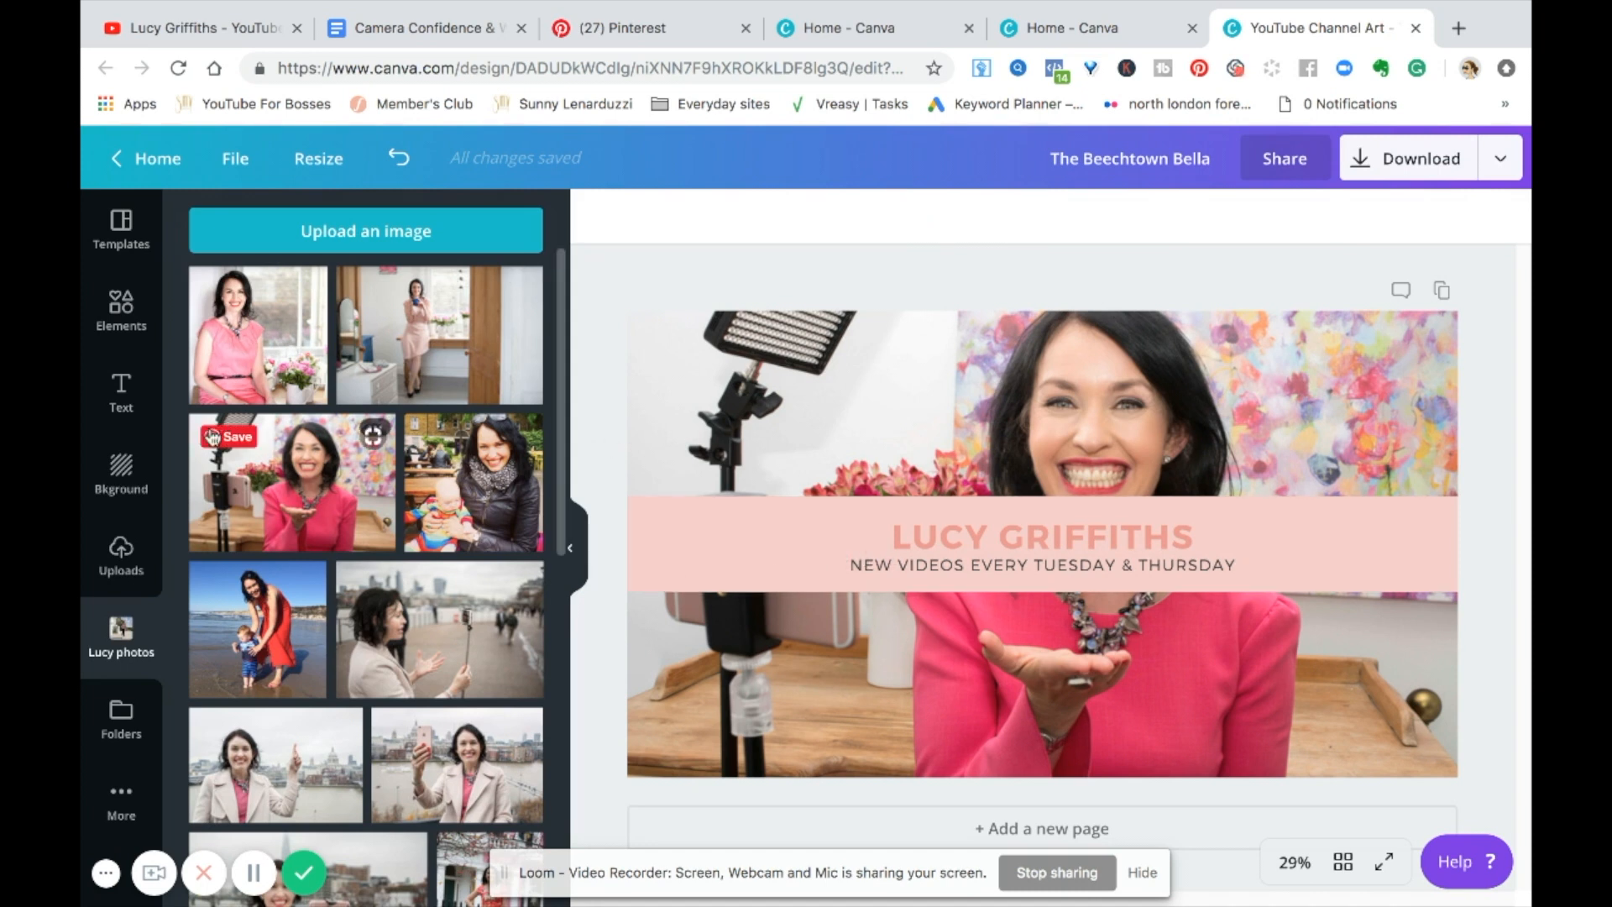
# Set the pool-water image from Backgrounds as the banner background
pyautogui.click(135, 483)
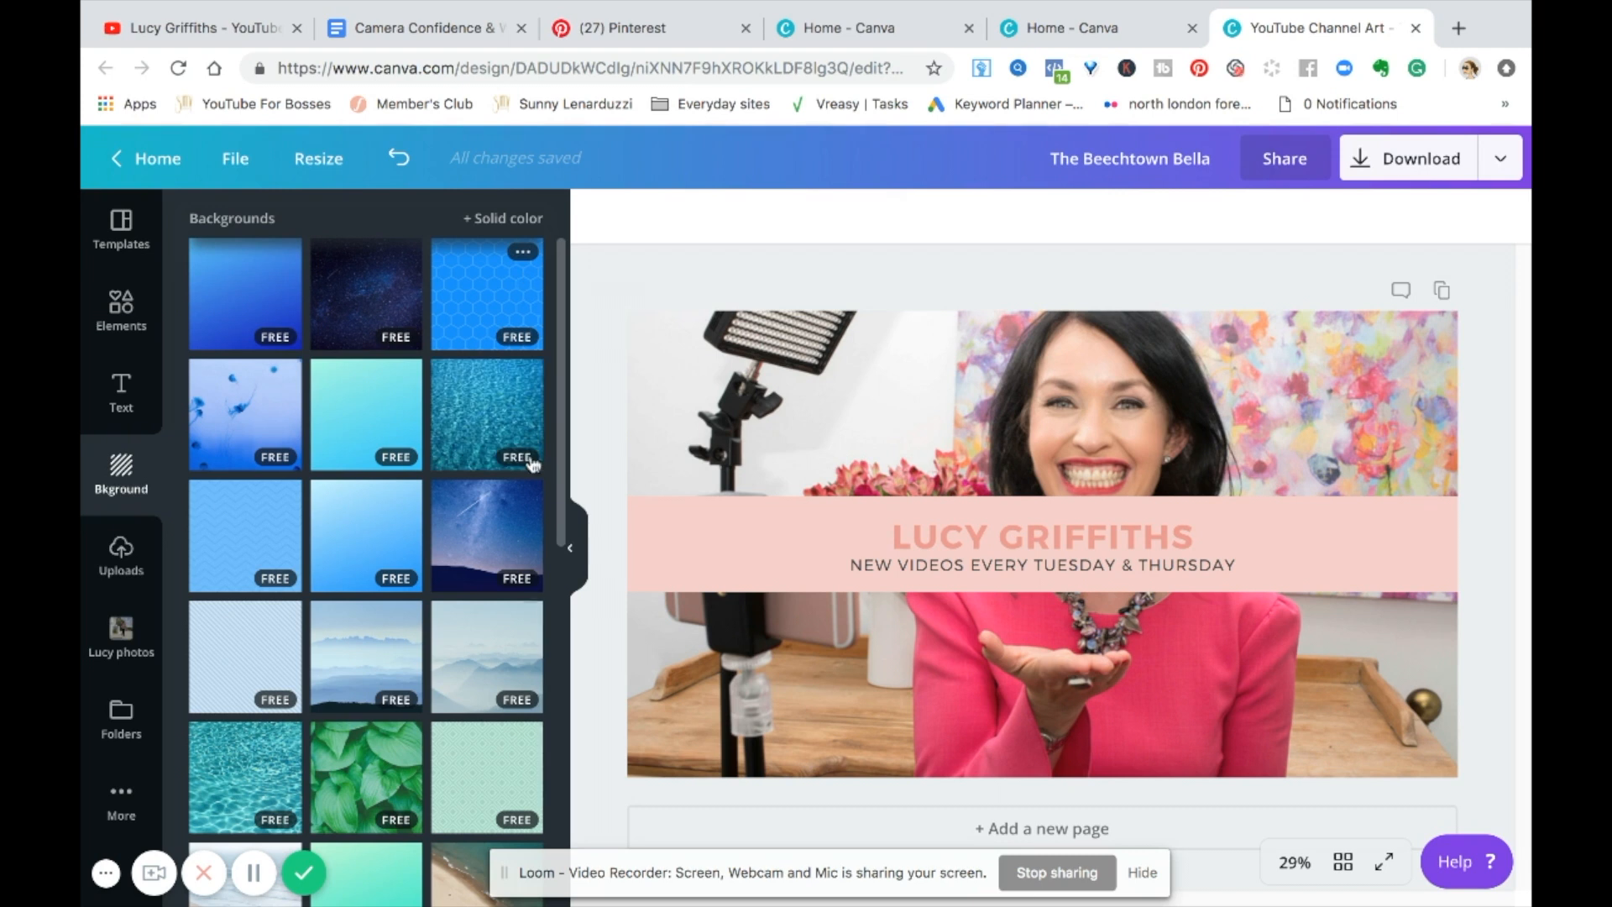
pyautogui.moveTo(563, 366); pyautogui.dragTo(547, 574)
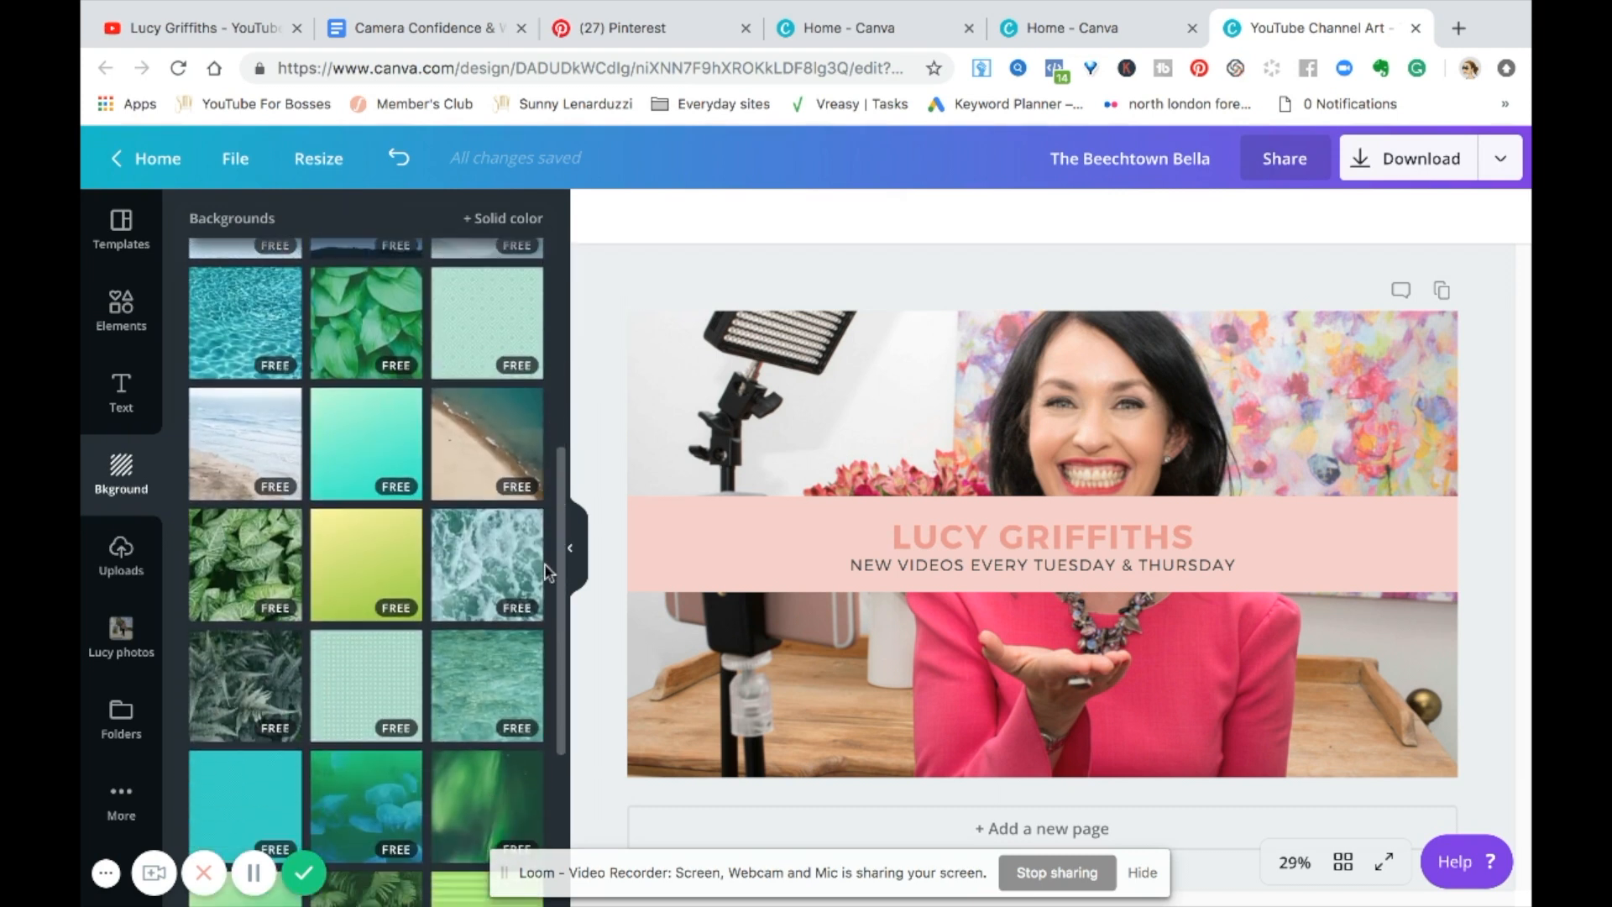
pyautogui.moveTo(242, 344); pyautogui.dragTo(927, 424)
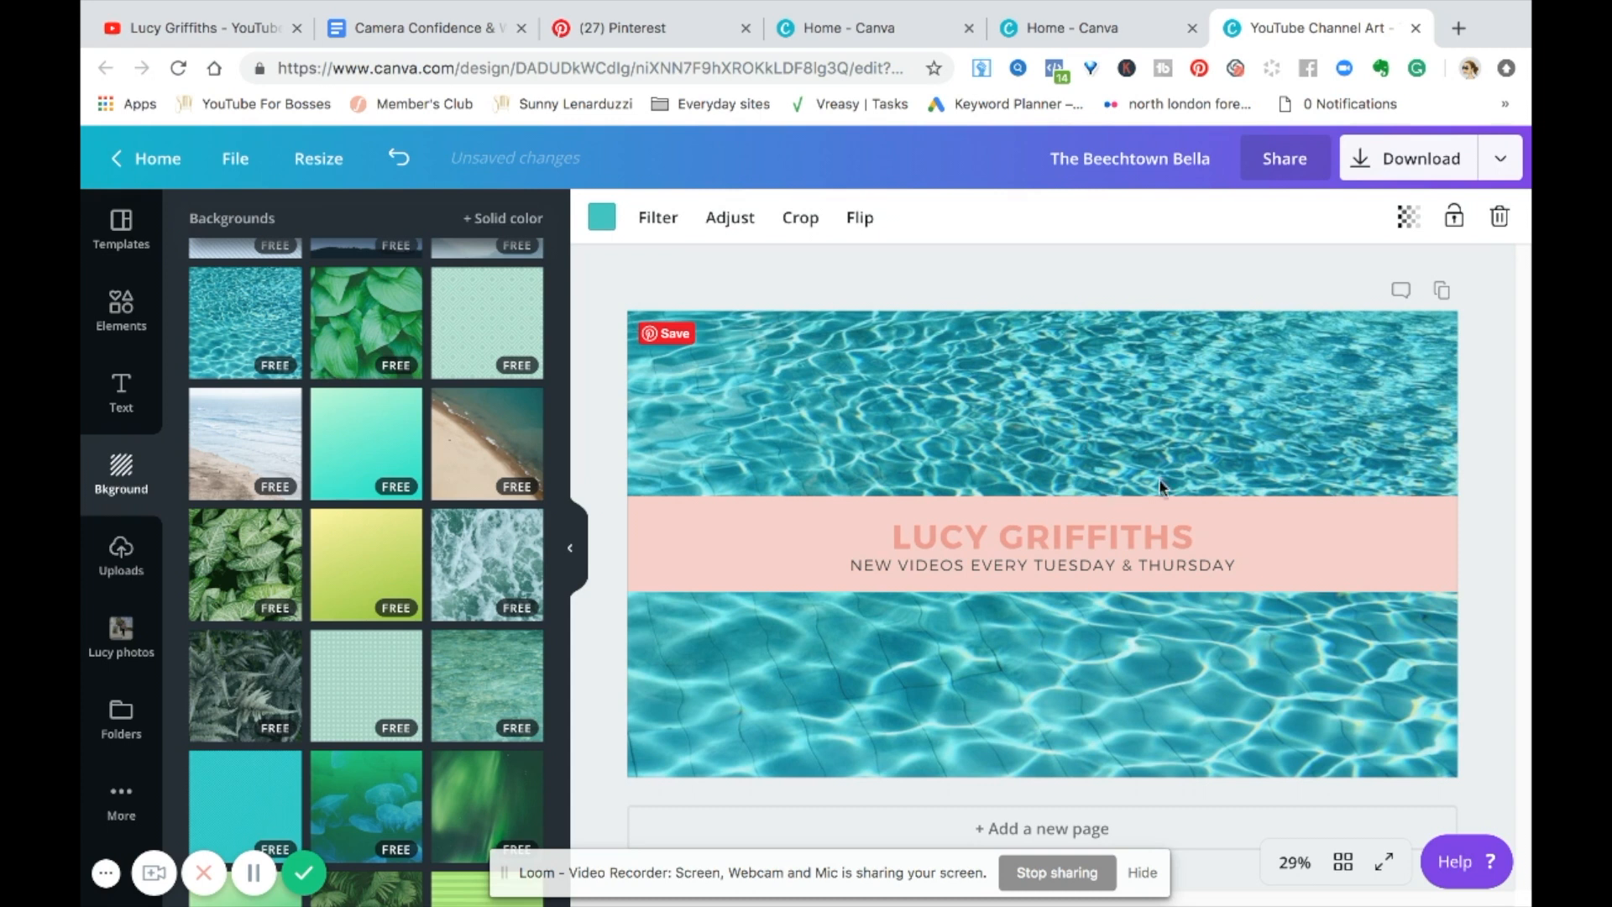
# Make the pink band behind the name and tagline white
pyautogui.click(1050, 537)
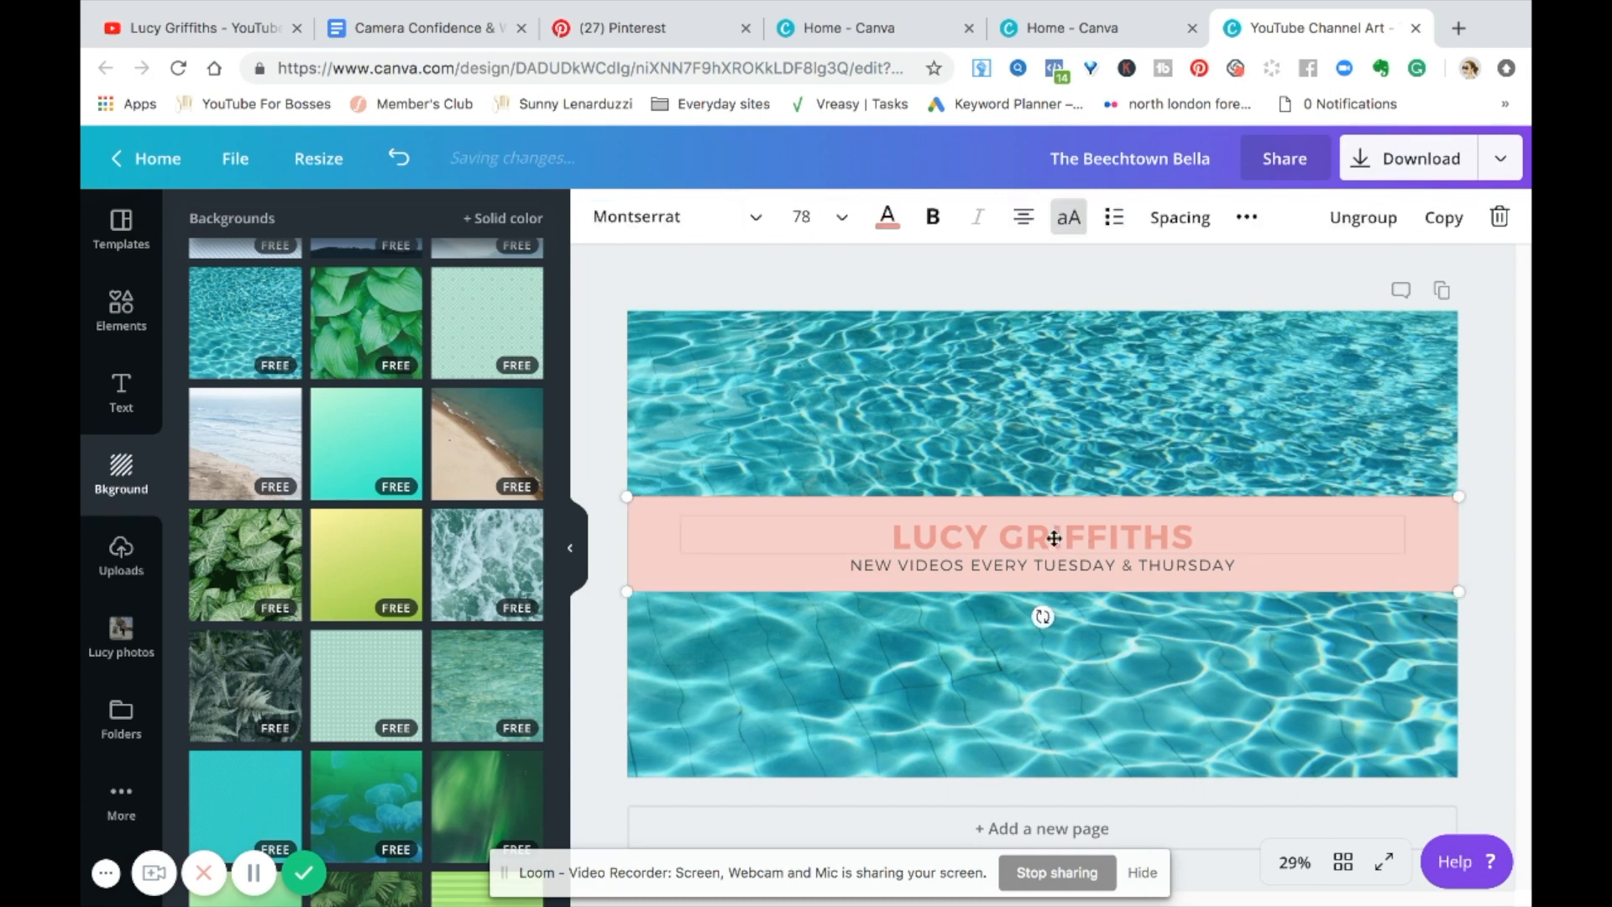
pyautogui.click(743, 575)
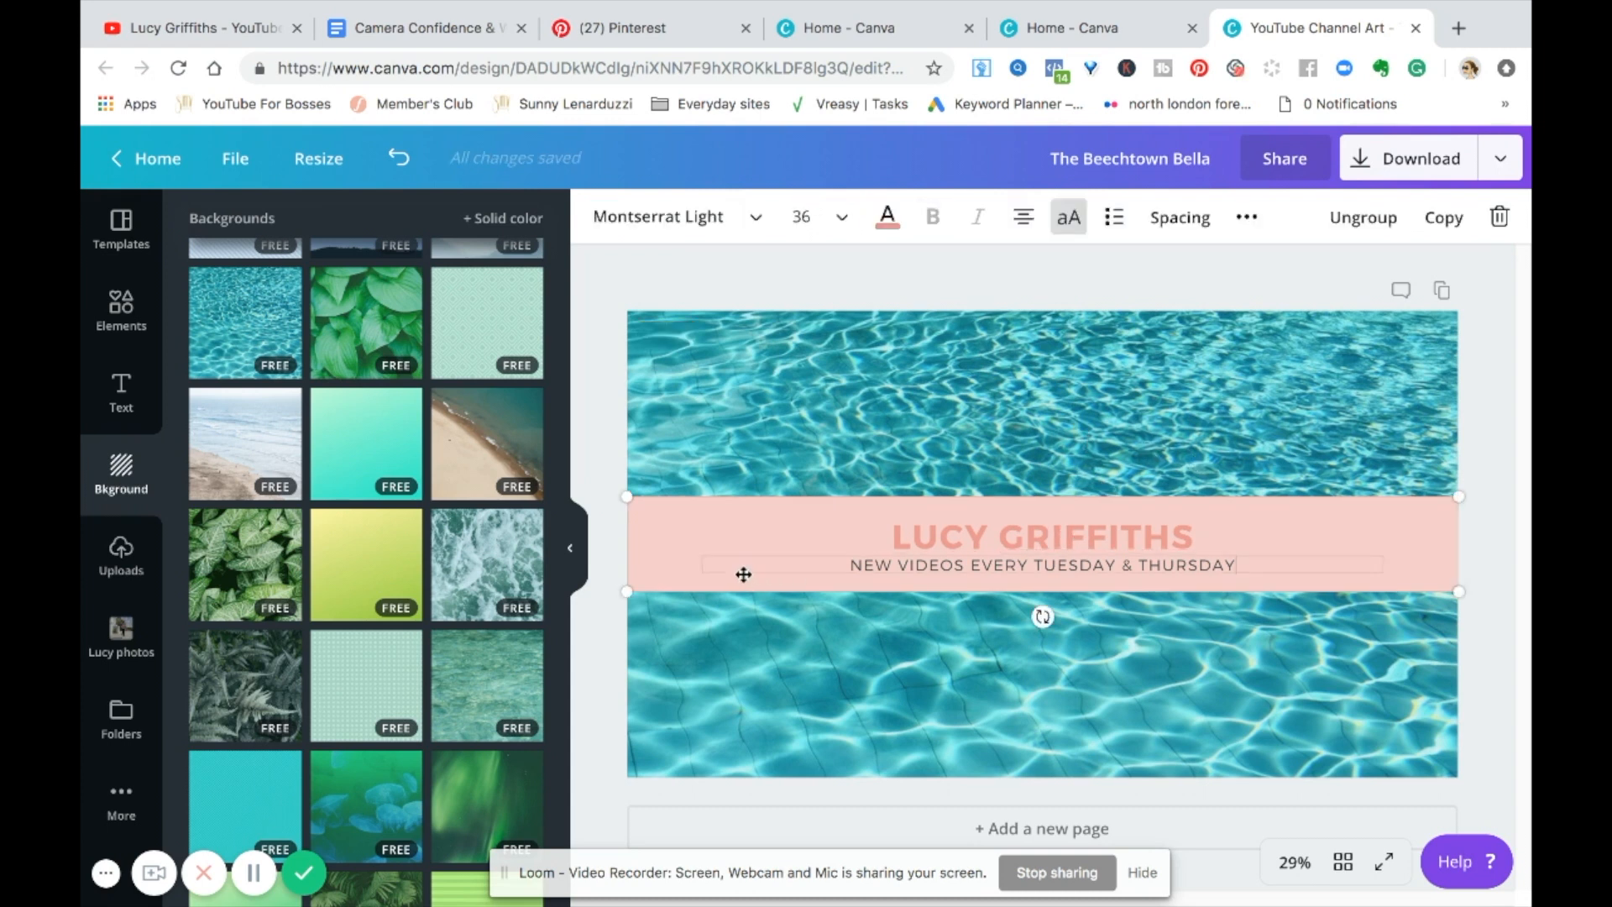
pyautogui.click(659, 569)
pyautogui.click(603, 219)
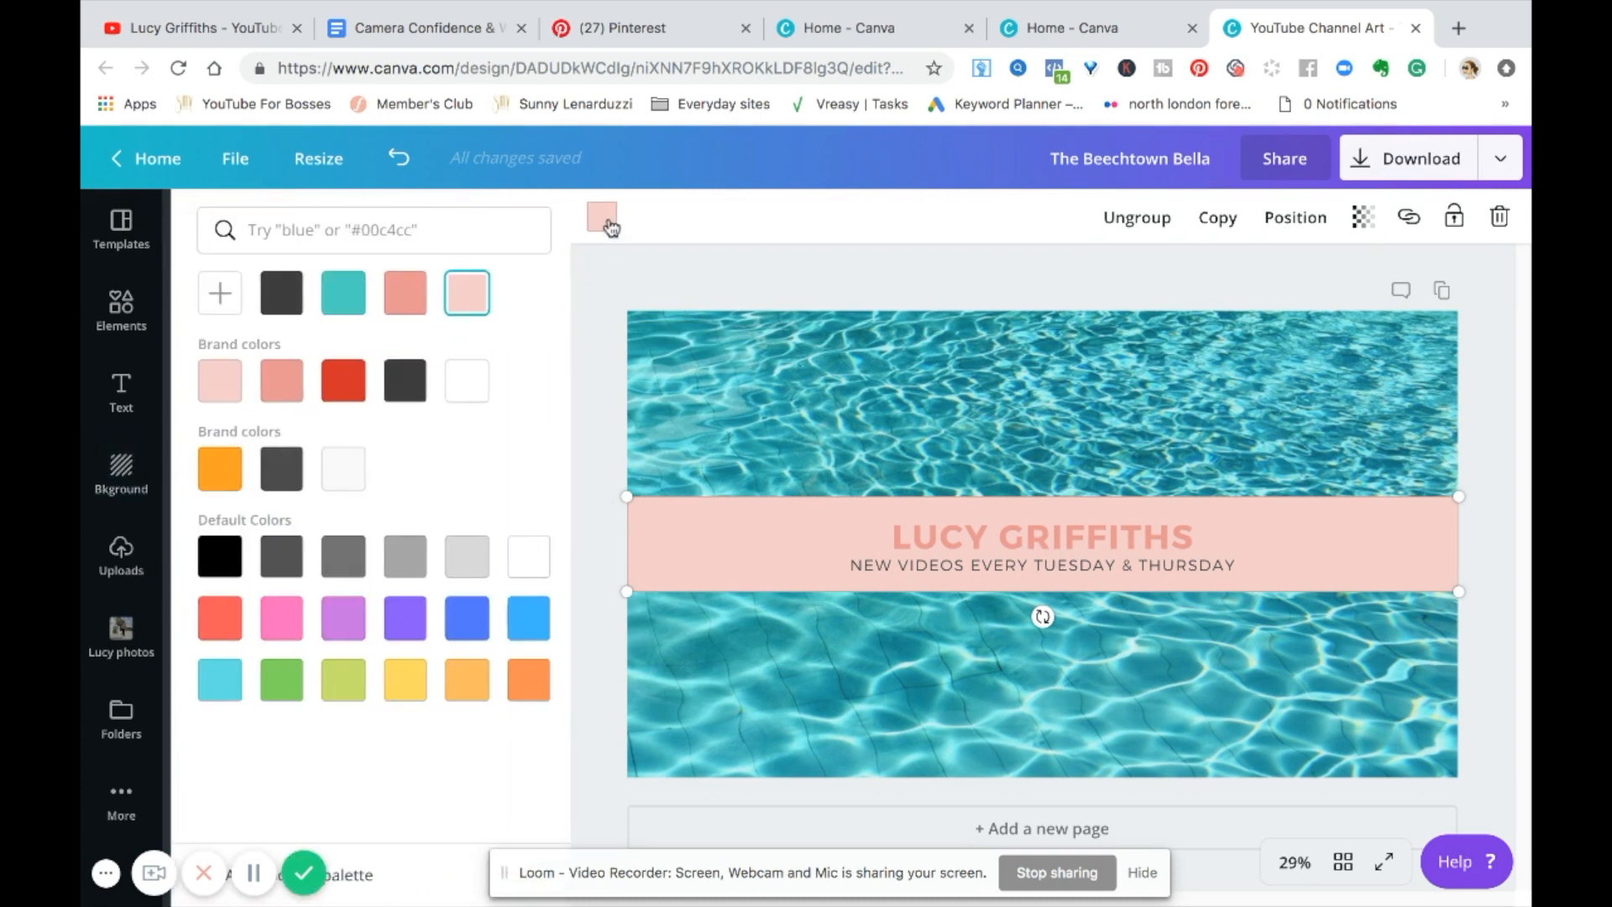
pyautogui.click(474, 380)
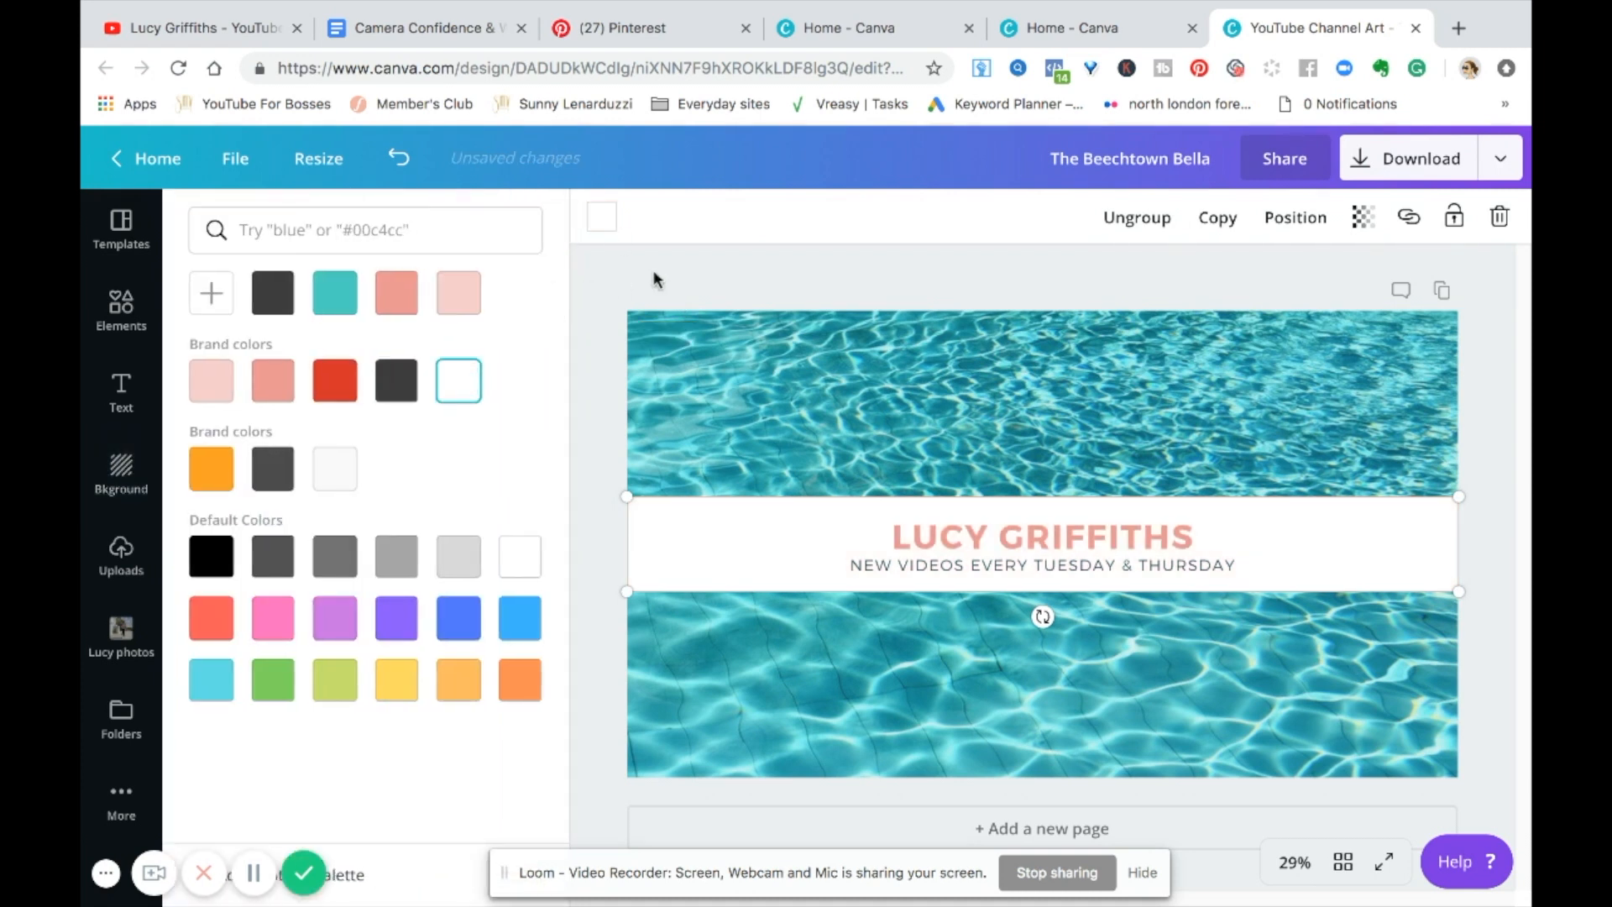
pyautogui.click(599, 282)
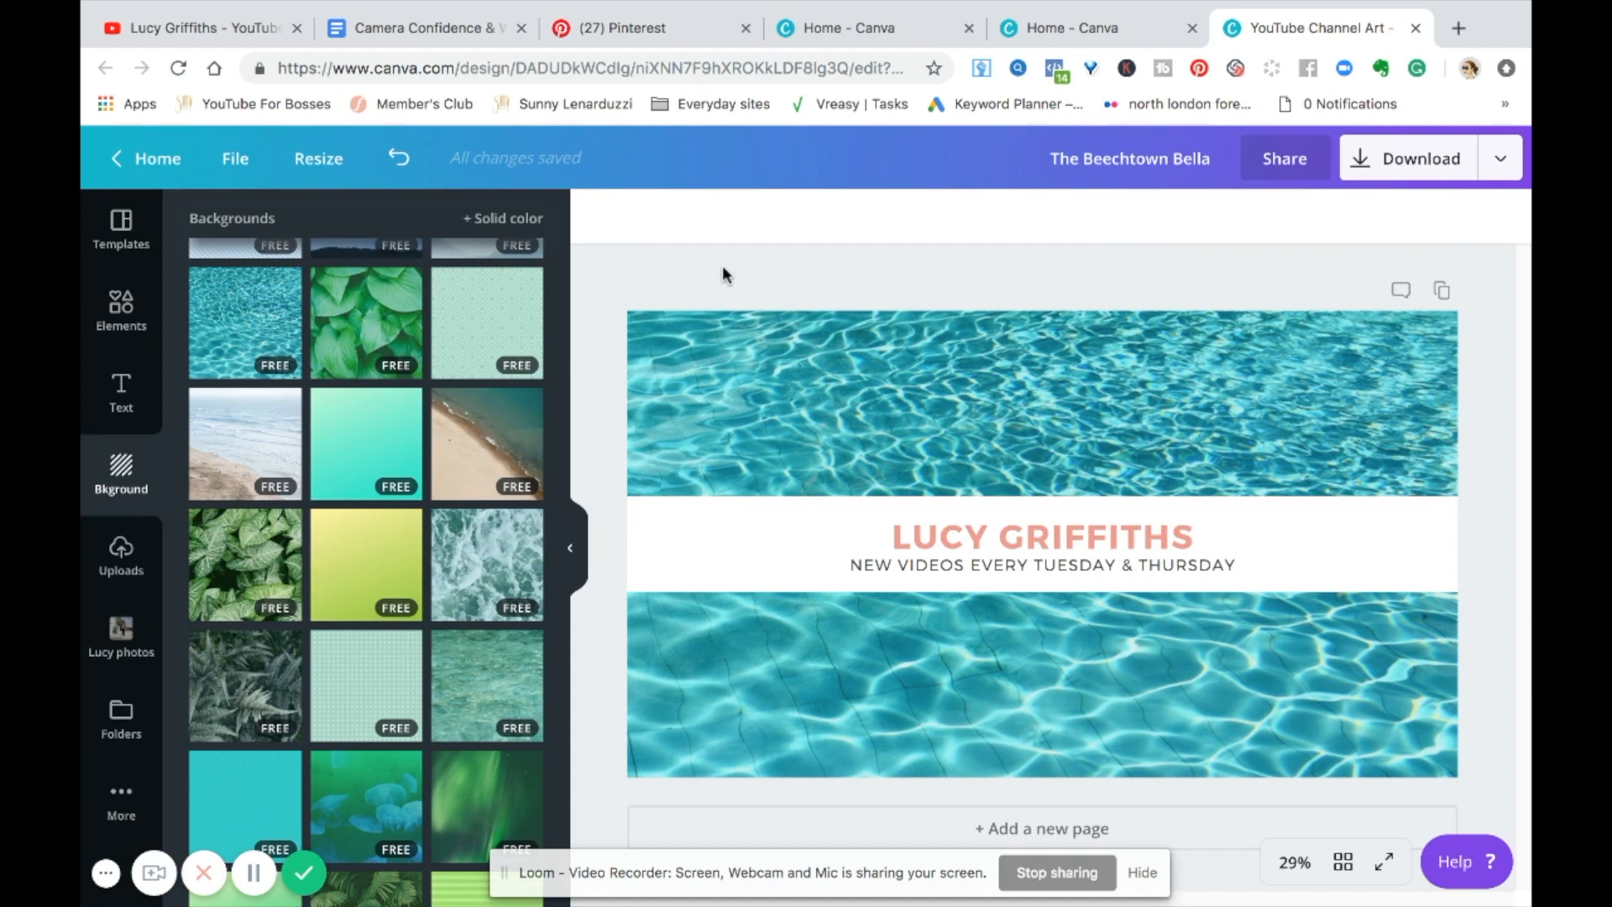